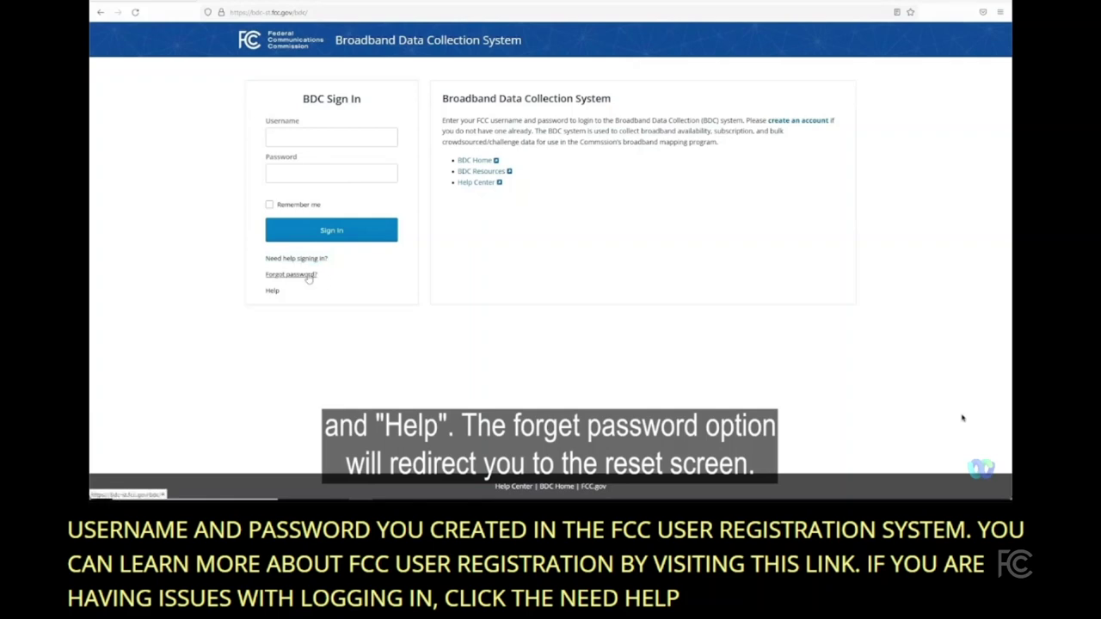
View the password reset form and the sign-in help page, returning to the main sign-in page.
left_click(301, 275)
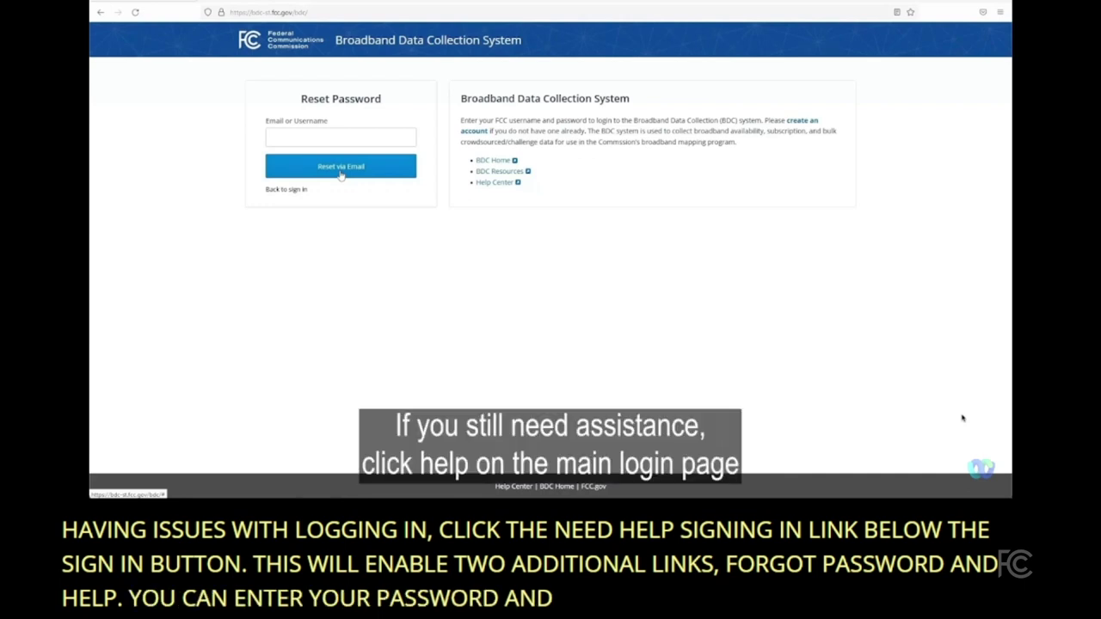
left_click(301, 190)
left_click(302, 259)
left_click(274, 292)
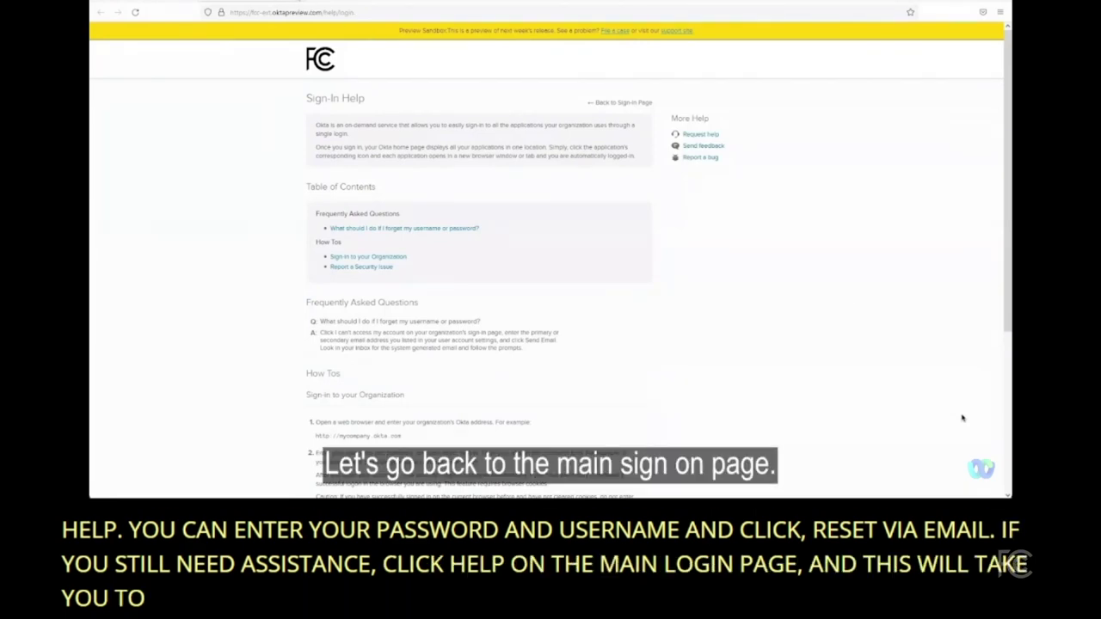
key("ctrl+w")
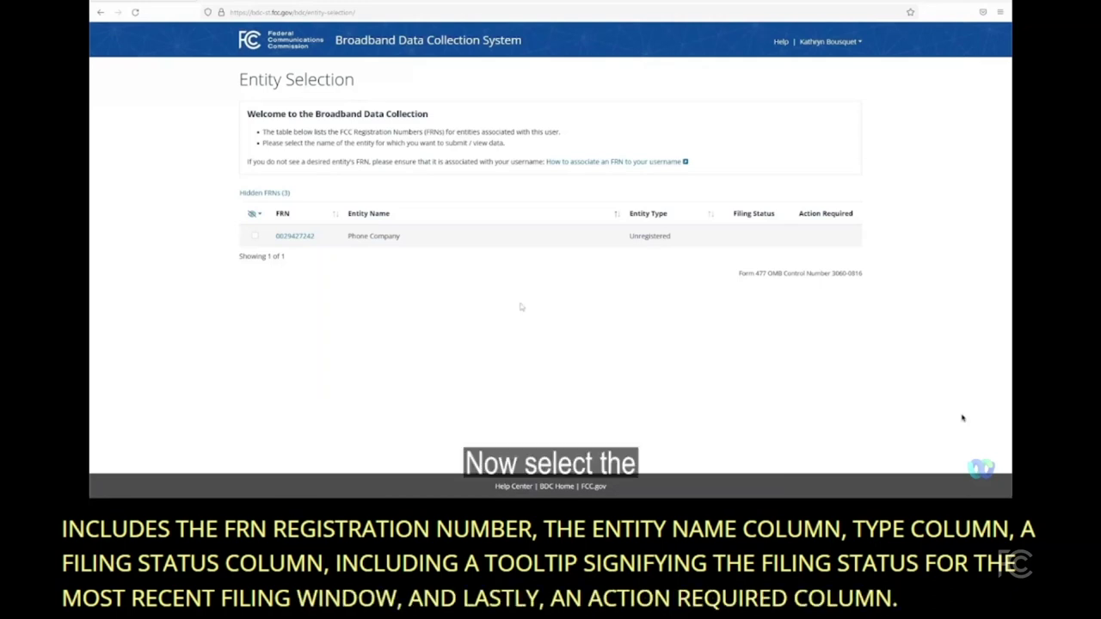
Open the Phone Company entity's information form, set its entity type to Service Provider and review the form's fields.
left_click(295, 236)
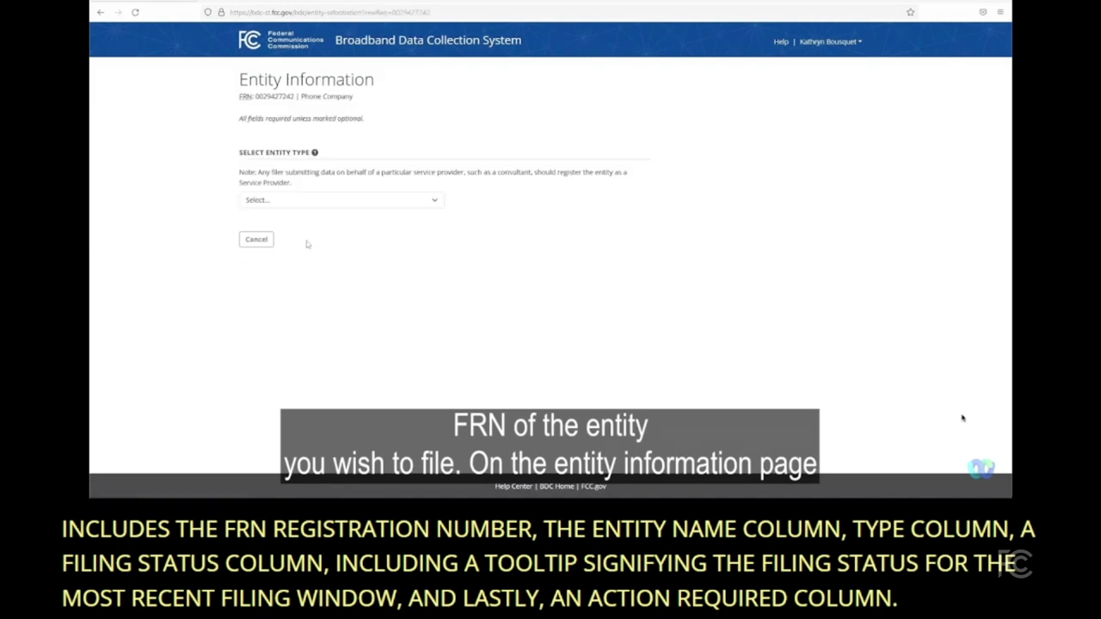
left_click(436, 204)
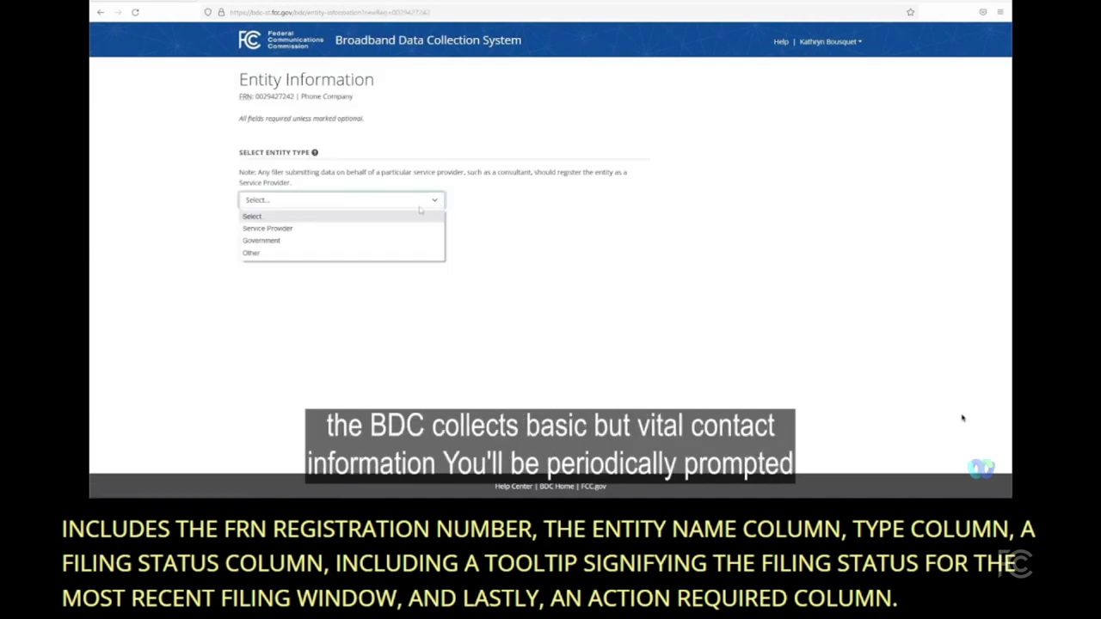
left_click(331, 227)
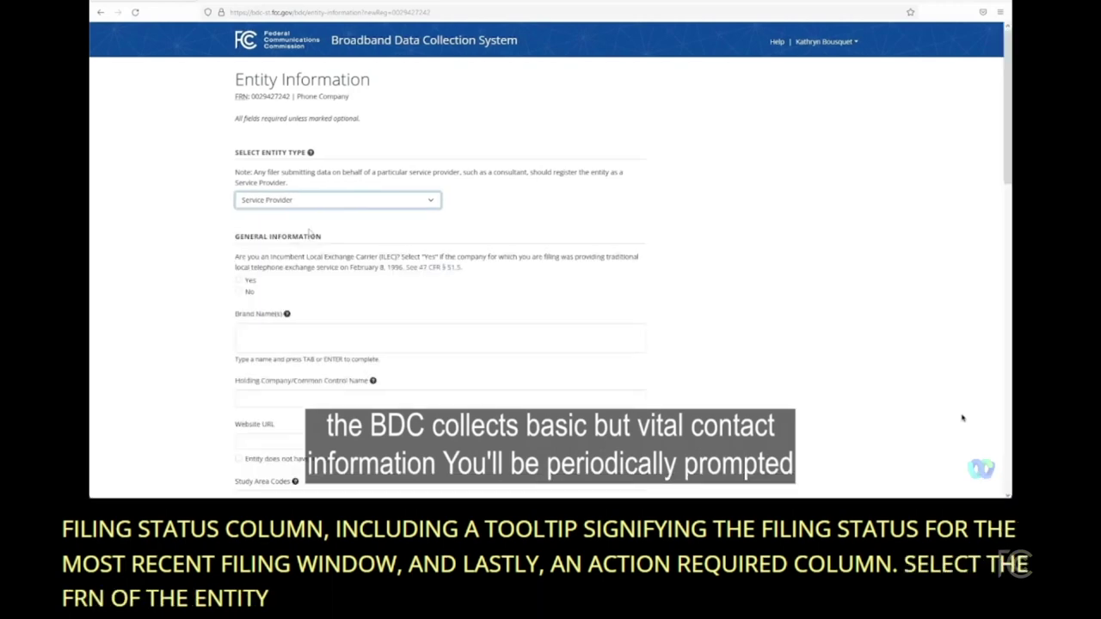
scroll(480, 222, "down", 1)
scroll(479, 222, "down", 1)
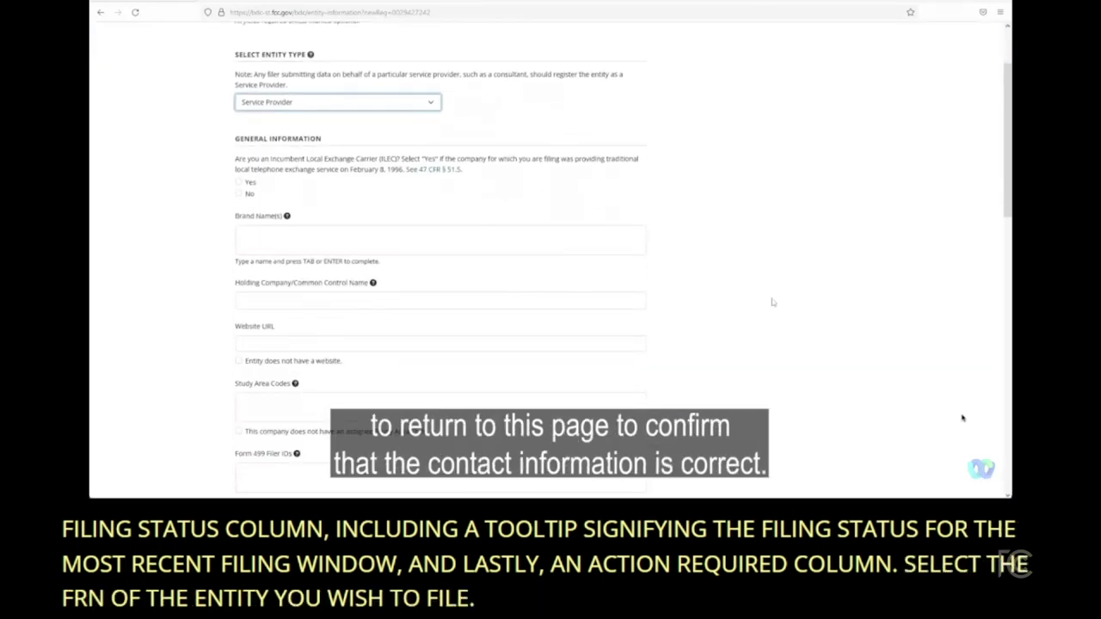
scroll(769, 303, "down", 4)
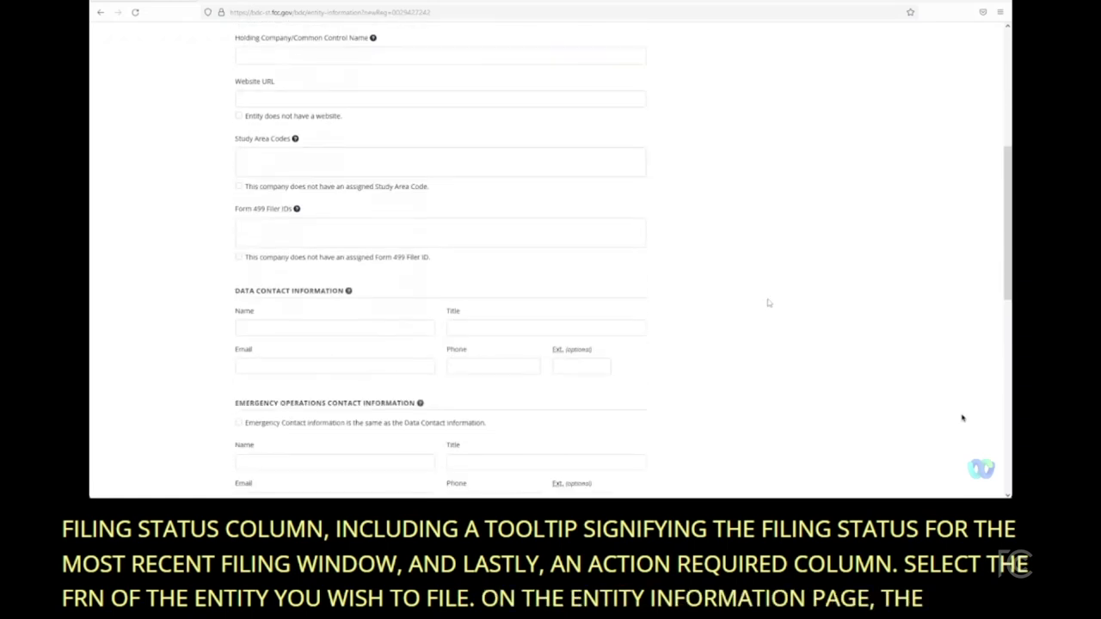
scroll(770, 303, "up", 6)
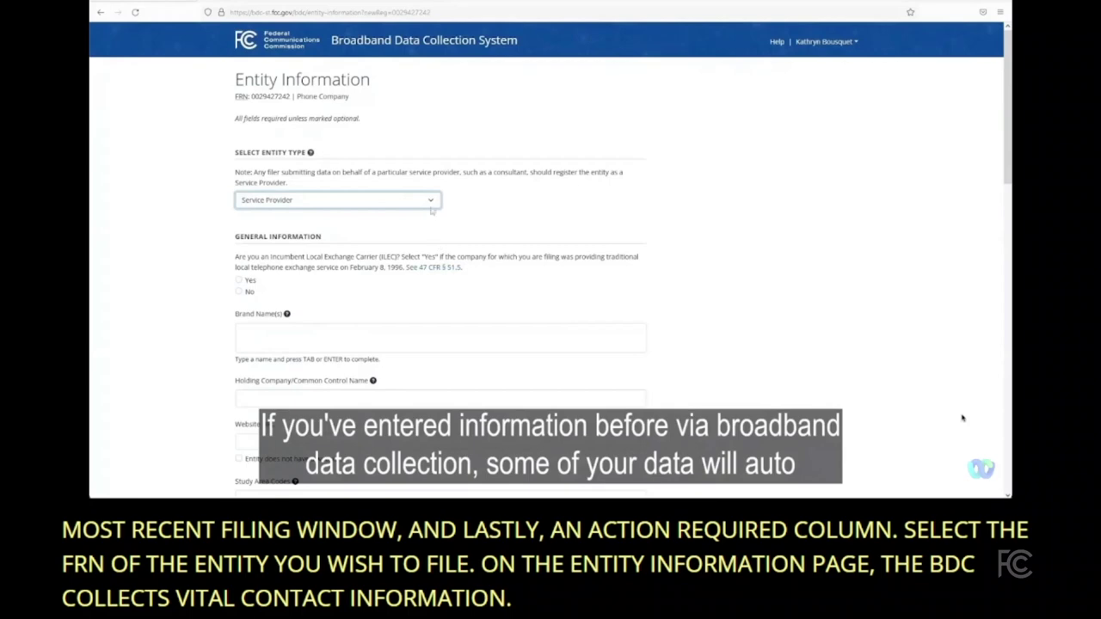
Switch the entity type to Government and review the fields of that form.
left_click(433, 204)
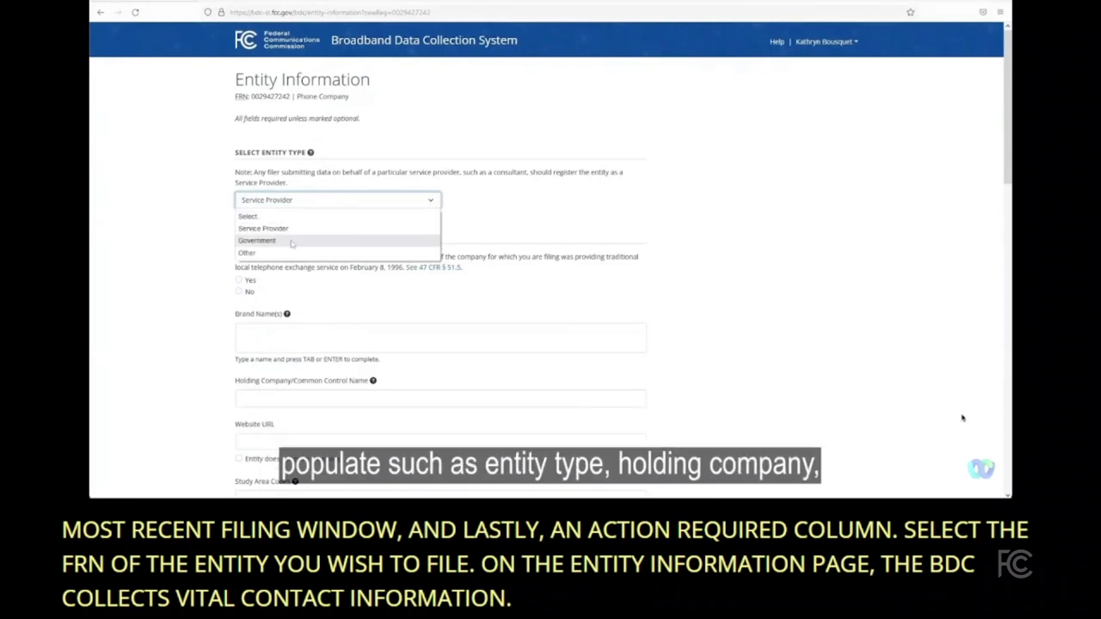
left_click(317, 241)
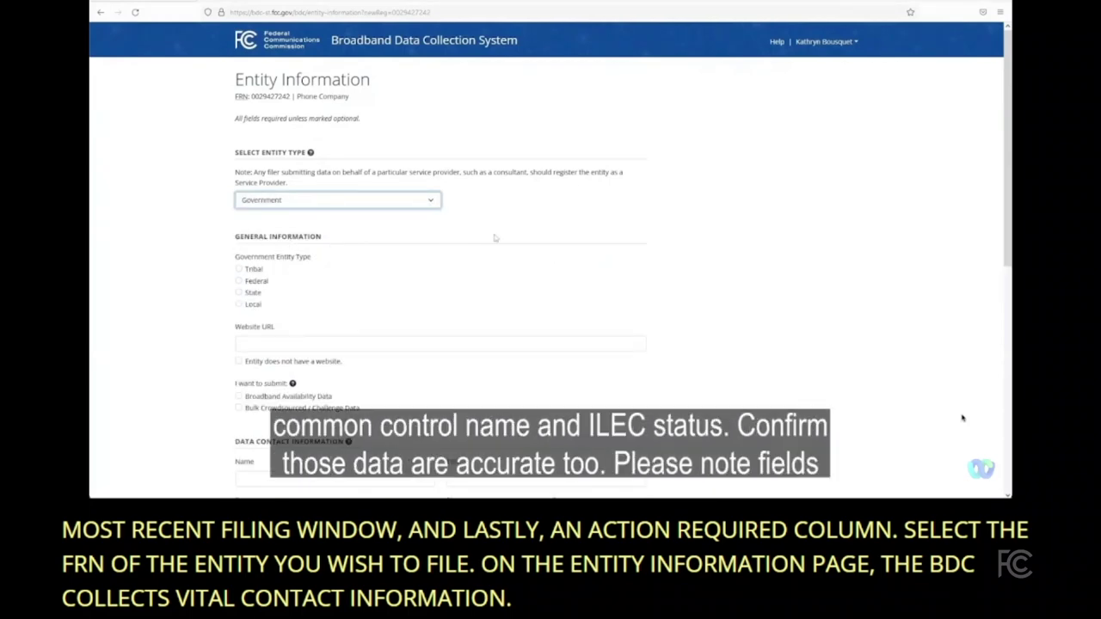
scroll(495, 238, "down", 2)
scroll(495, 239, "down", 3)
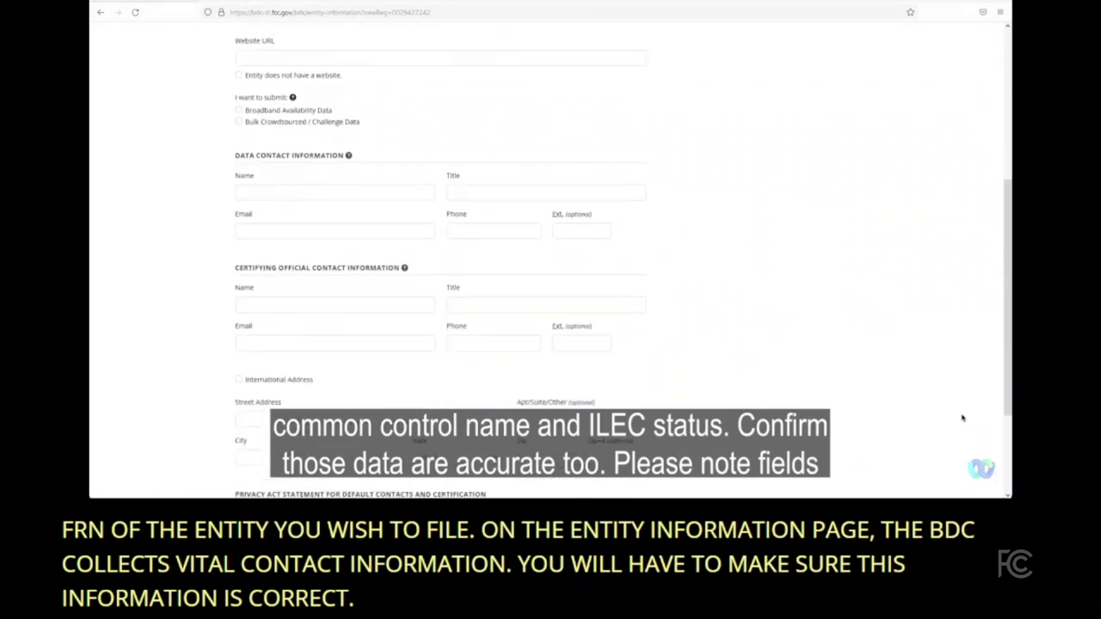
scroll(494, 238, "up", 5)
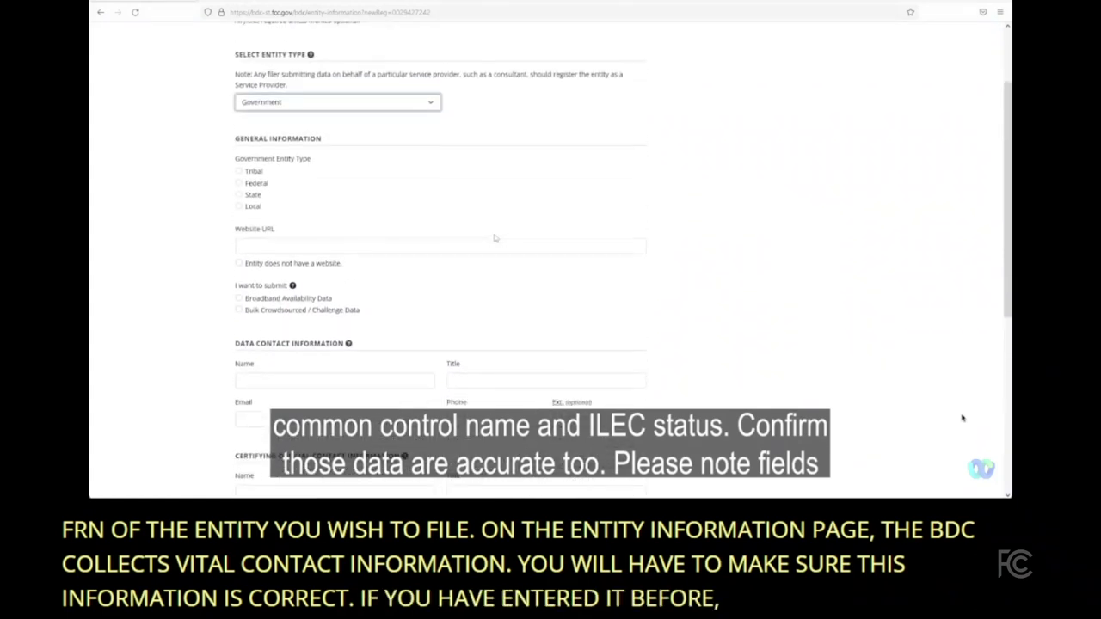
Switch the entity type to Other and look through the fields it requires.
left_click(417, 204)
left_click(273, 253)
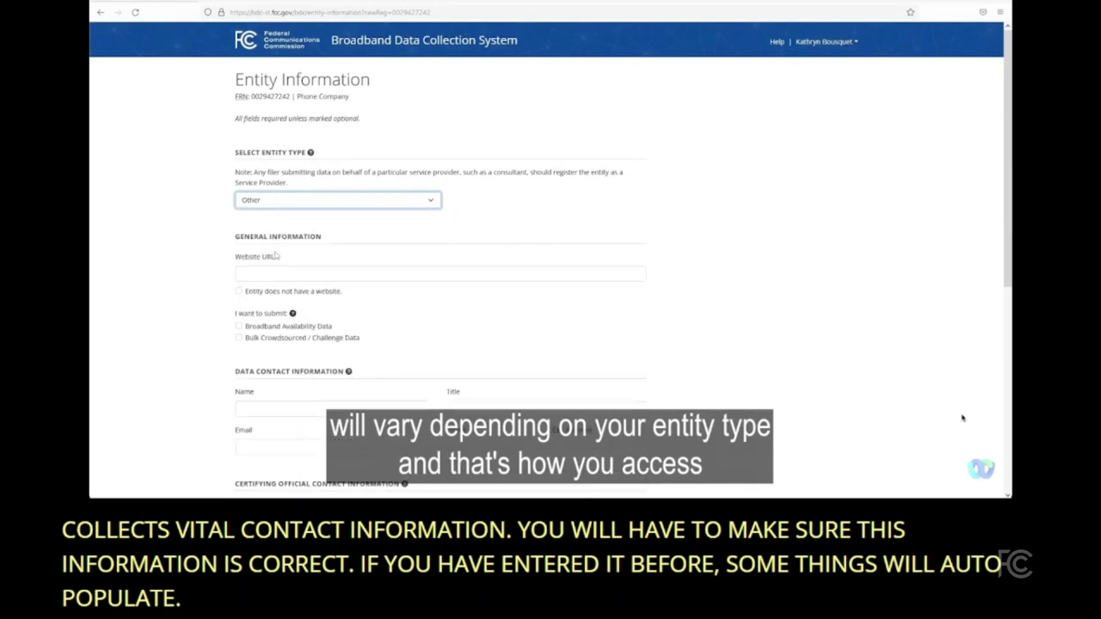
scroll(507, 223, "down", 1)
scroll(508, 223, "down", 2)
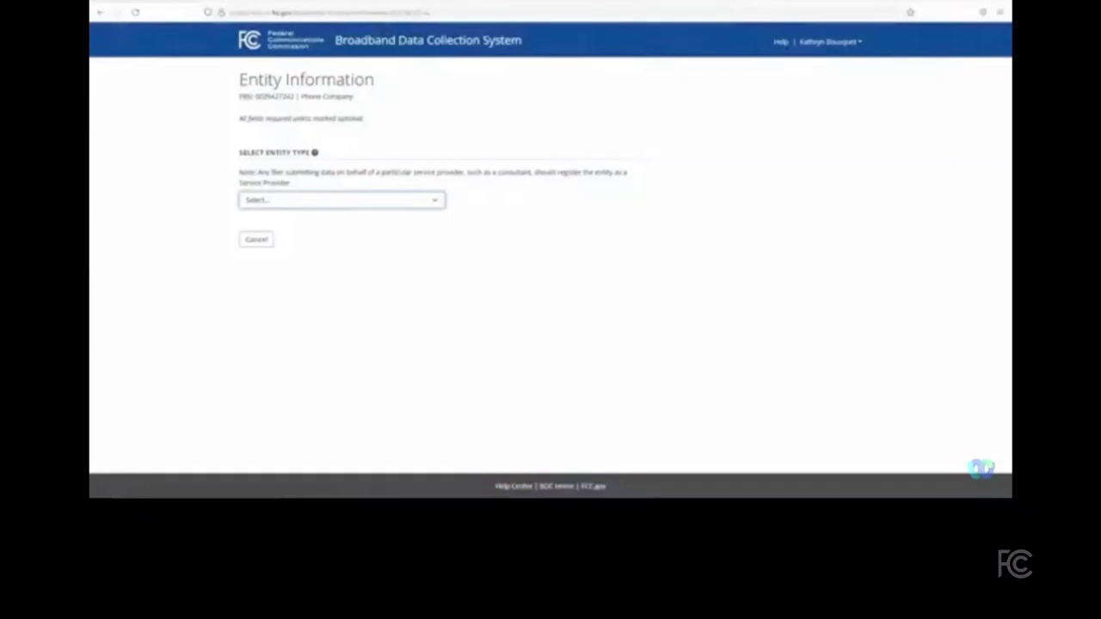
Set the Phone Company's entity type to Government in the blank entity information form.
left_click(435, 205)
left_click(325, 242)
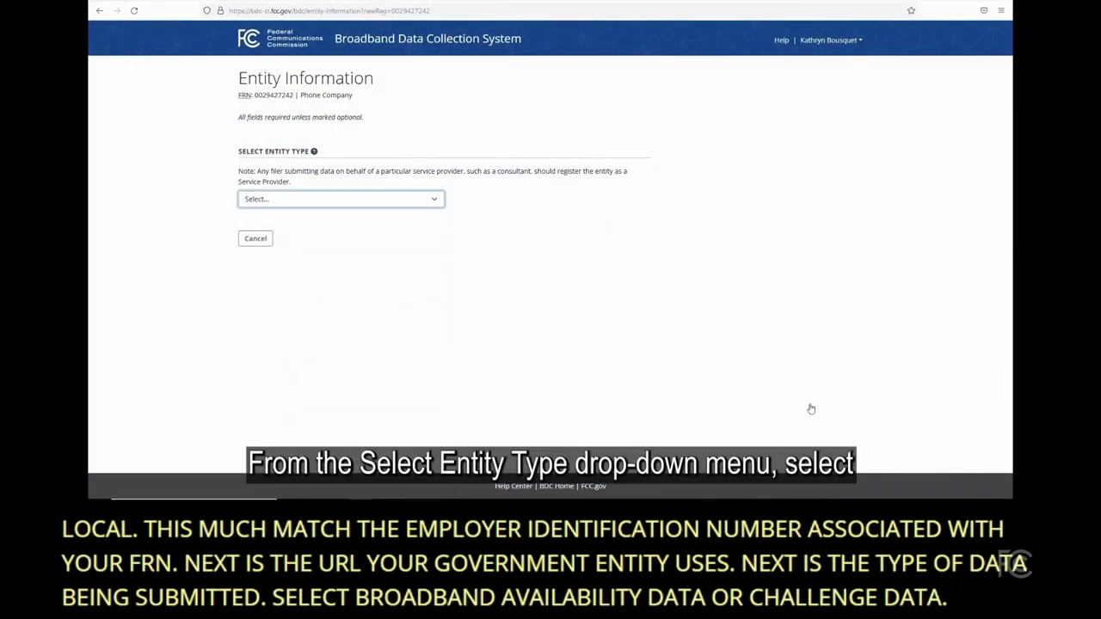
left_click(436, 203)
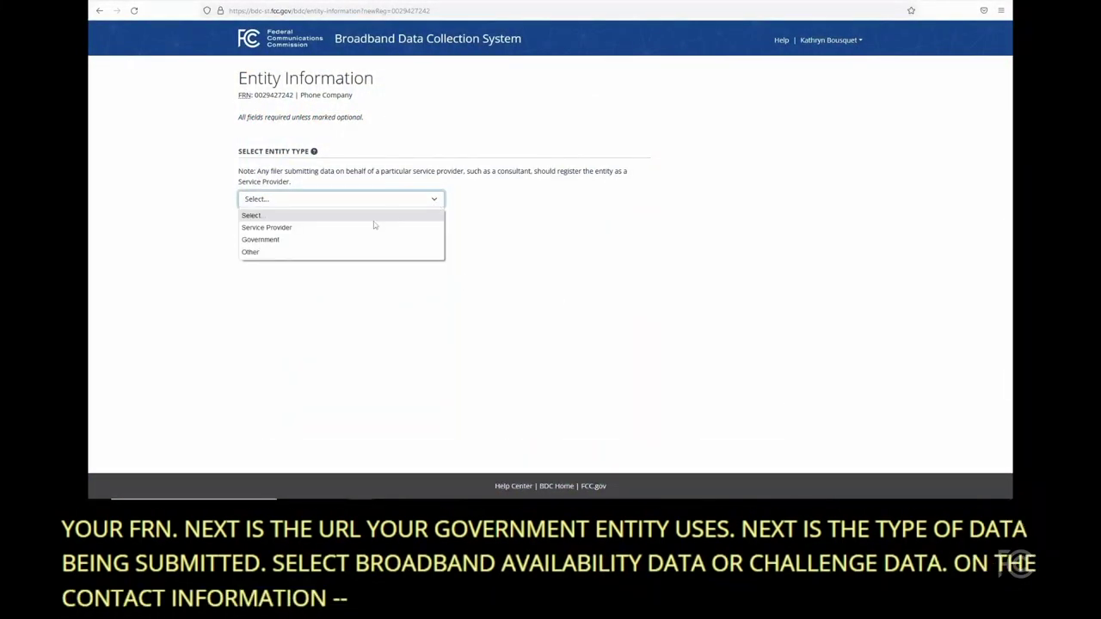
left_click(325, 244)
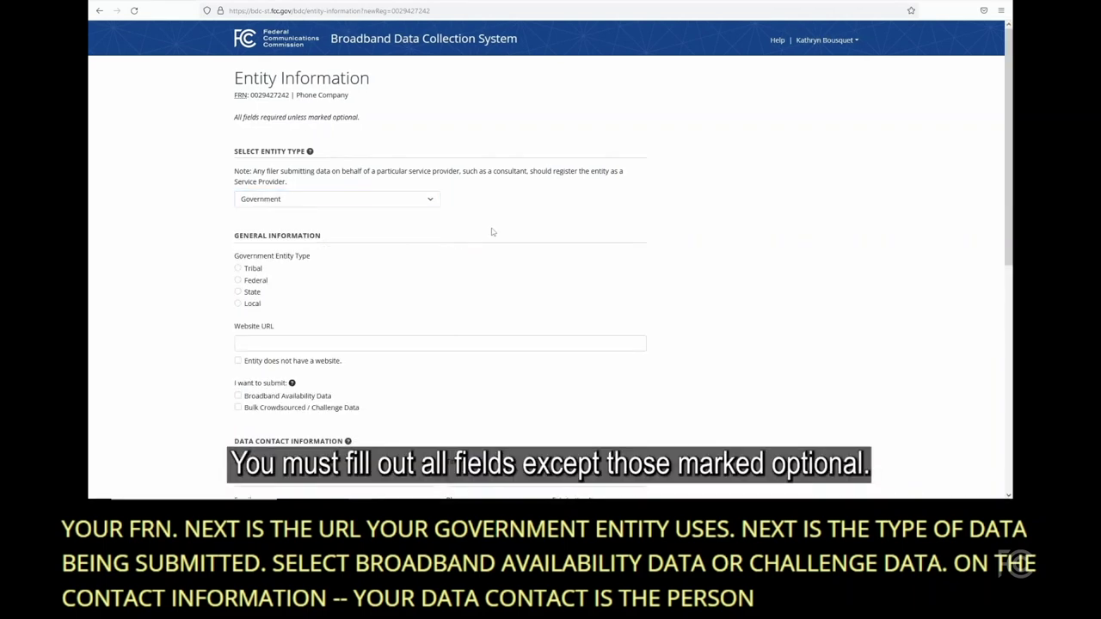
scroll(490, 233, "down", 1)
scroll(490, 233, "down", 2)
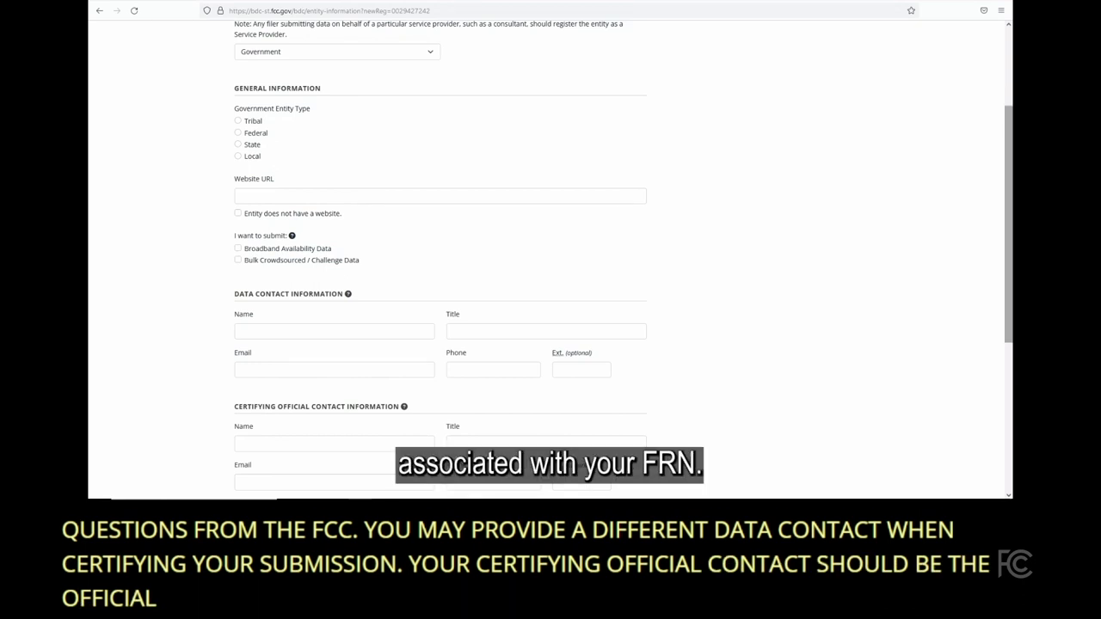
left_click(280, 196)
type("https://exampl")
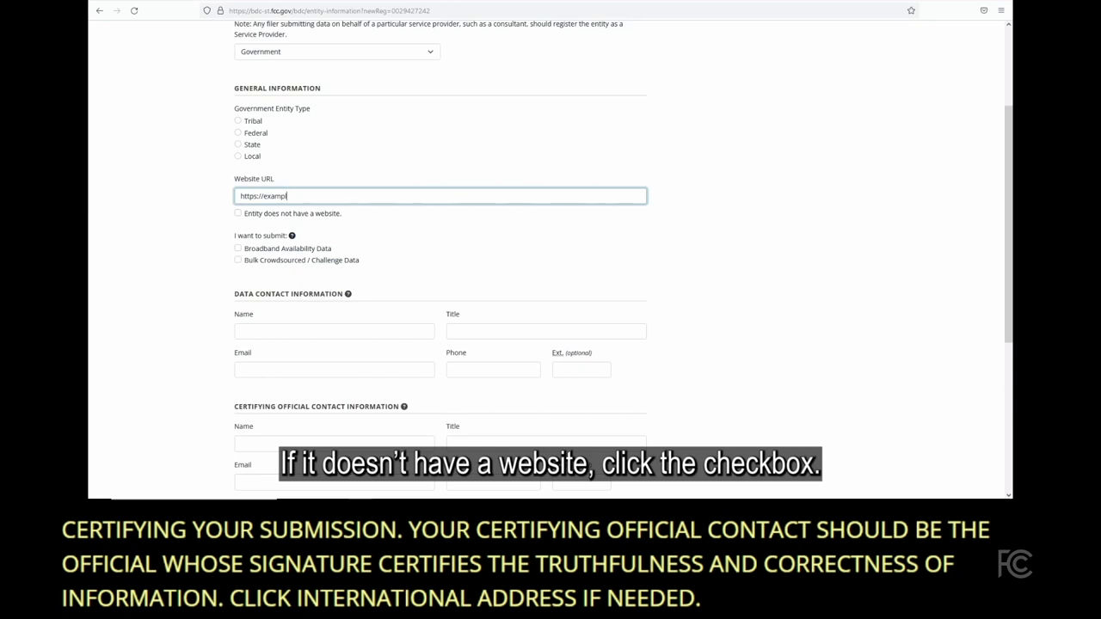
type("e.com")
left_click(306, 221)
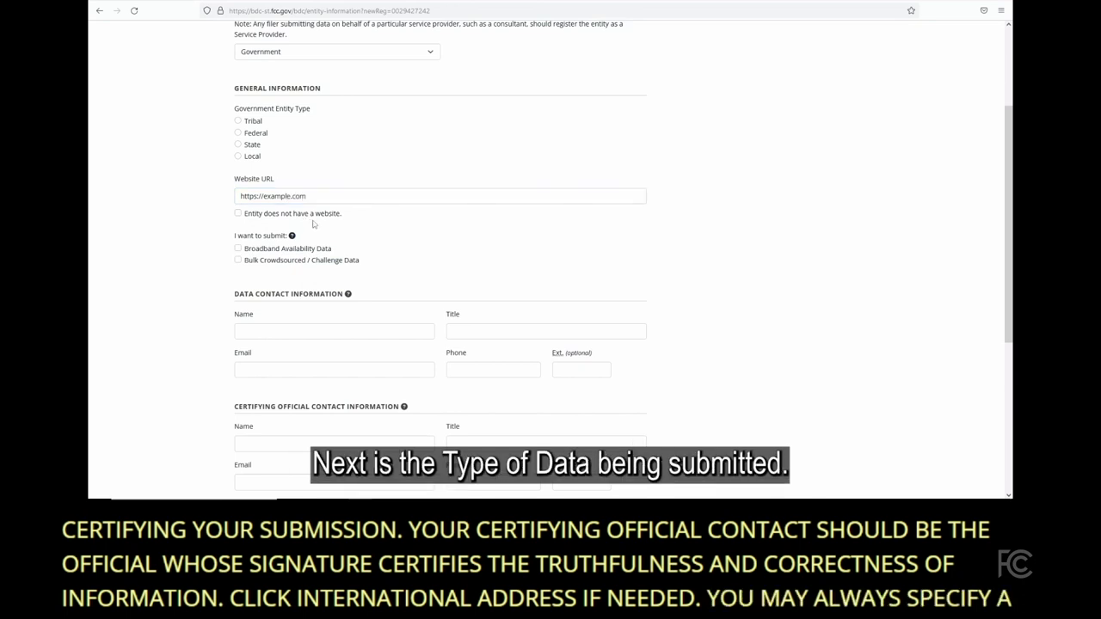
Examine the data contact and certifying official contact sections with their help texts, and preview the international address fields.
scroll(312, 224, "down", 2)
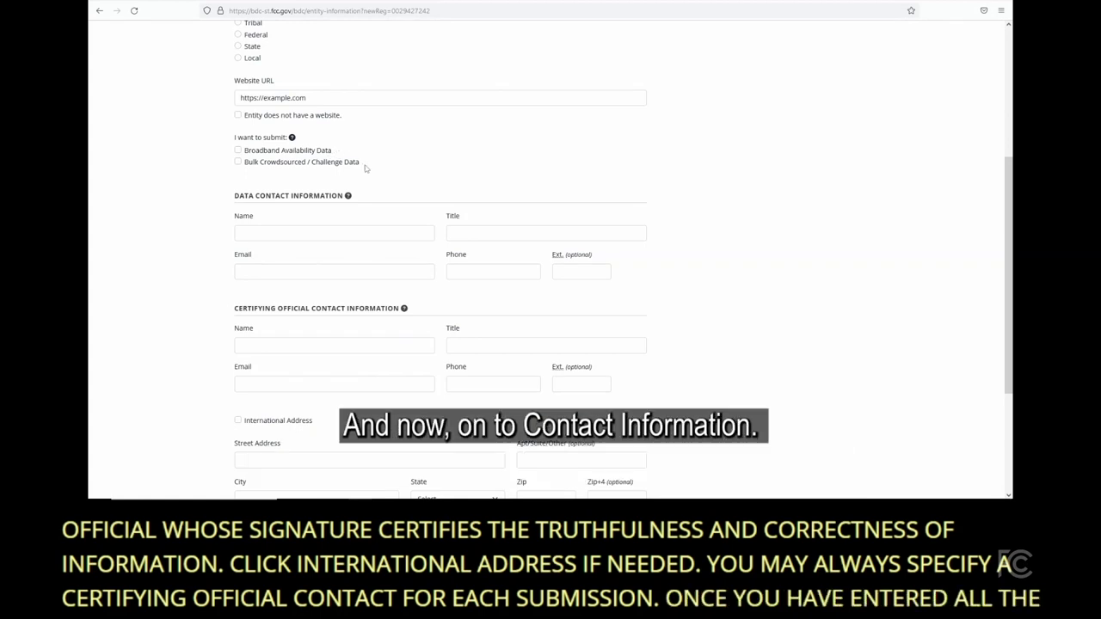
scroll(401, 175, "down", 2)
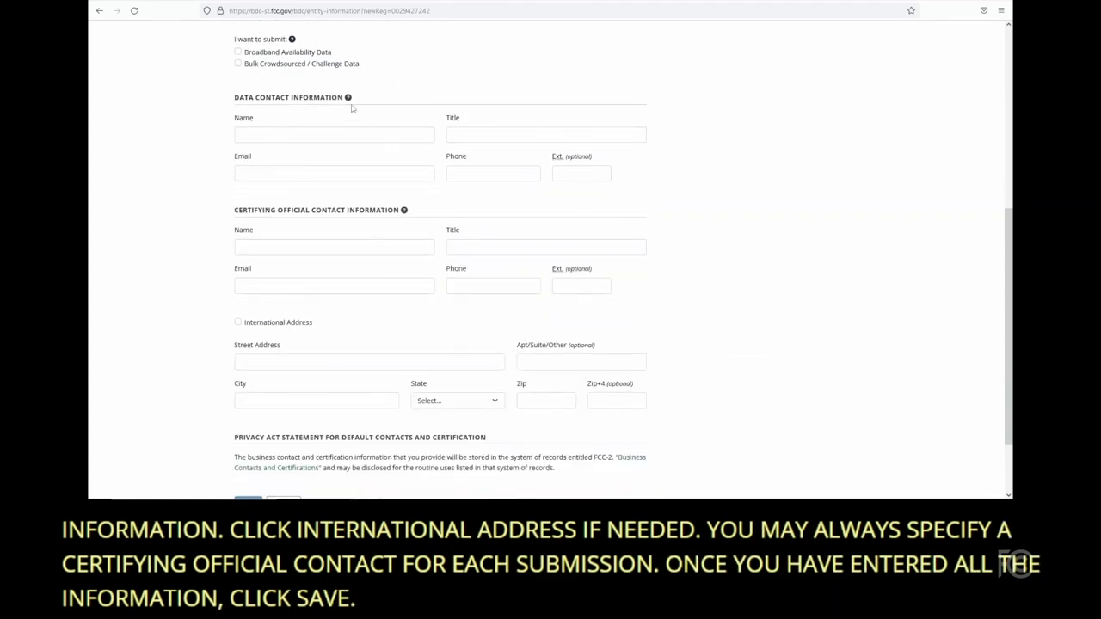
mouse_move(348, 98)
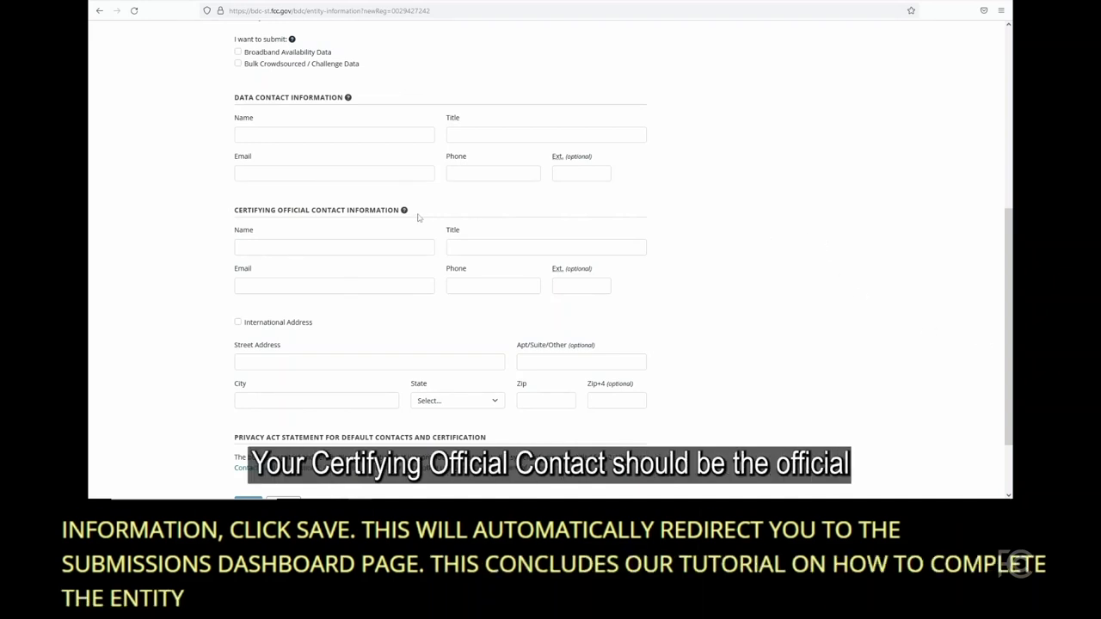
mouse_move(402, 212)
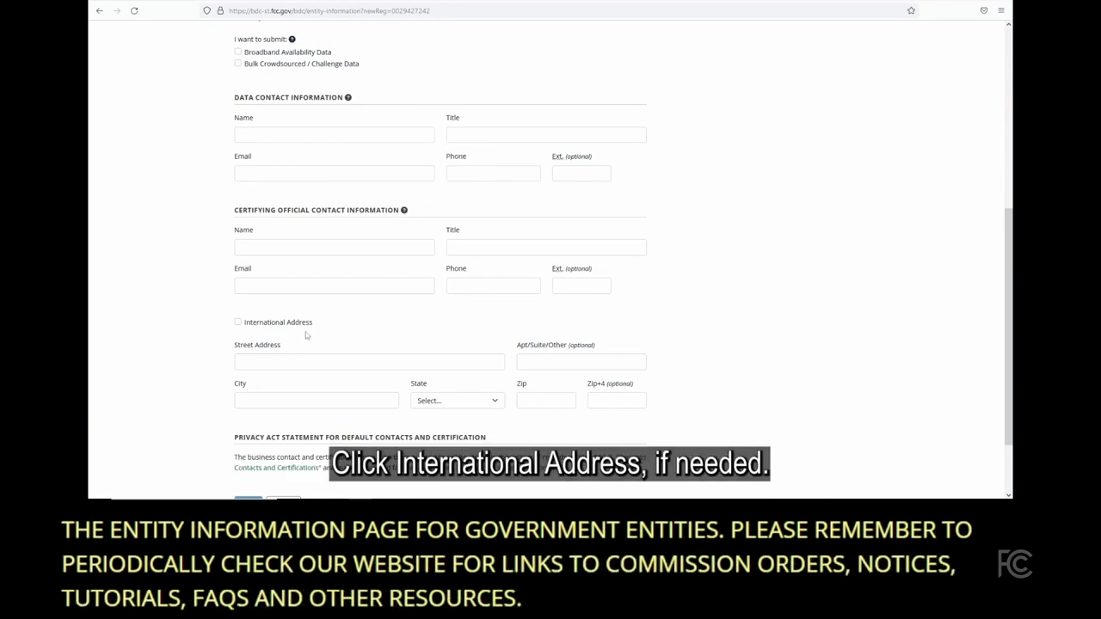
left_click(239, 322)
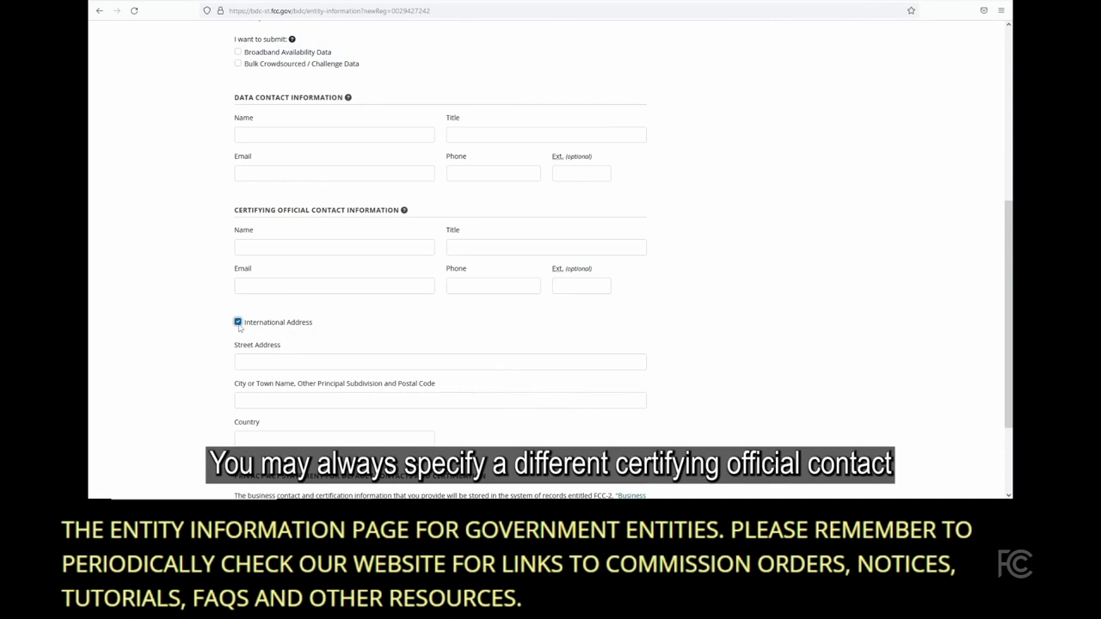
left_click(238, 323)
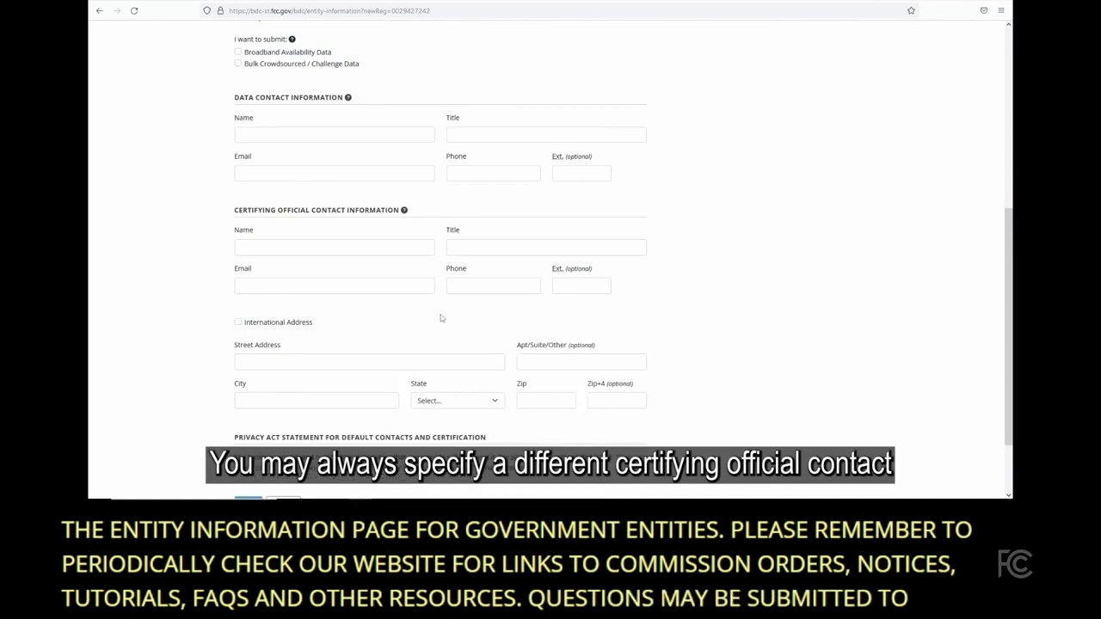
scroll(442, 317, "down", 3)
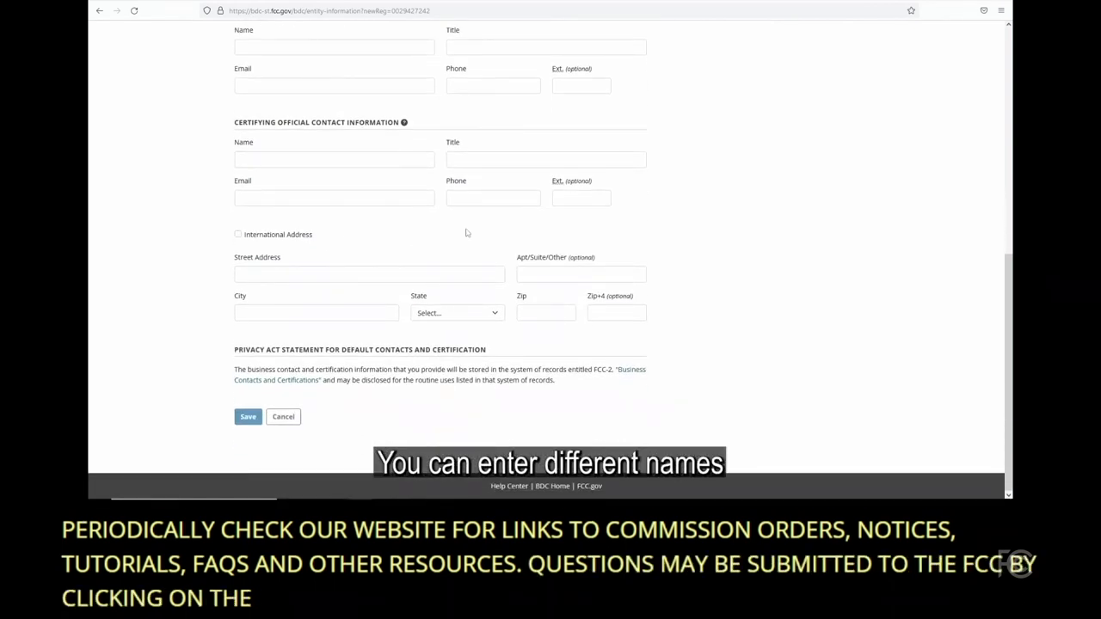
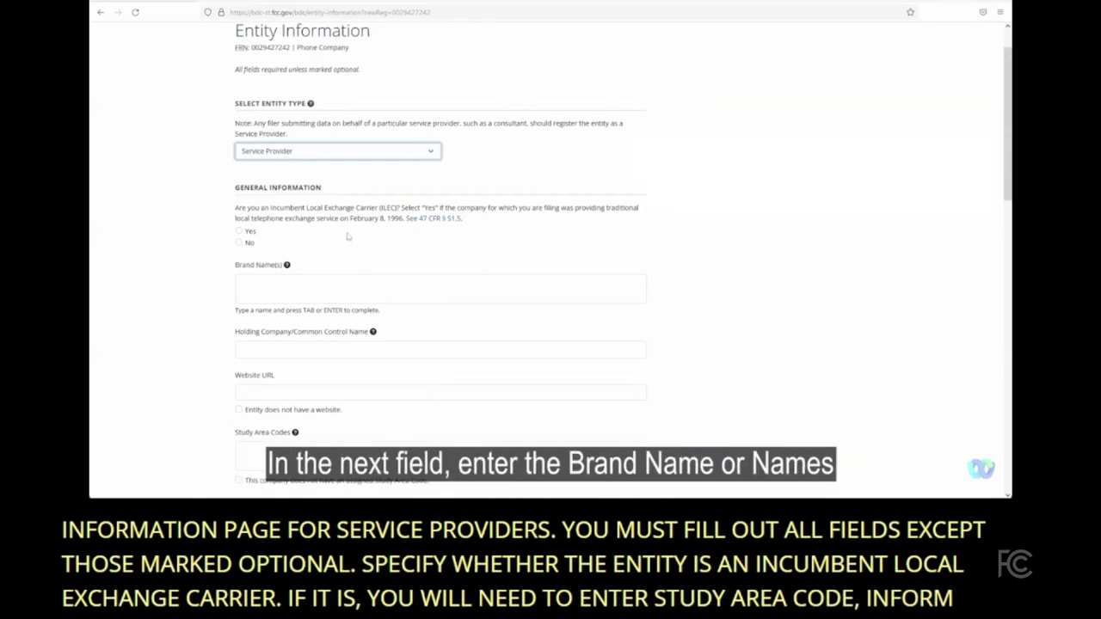
Add PhoneCompanyXYZ as a brand name of the service provider and delete it again.
left_click(279, 289)
type("Phone")
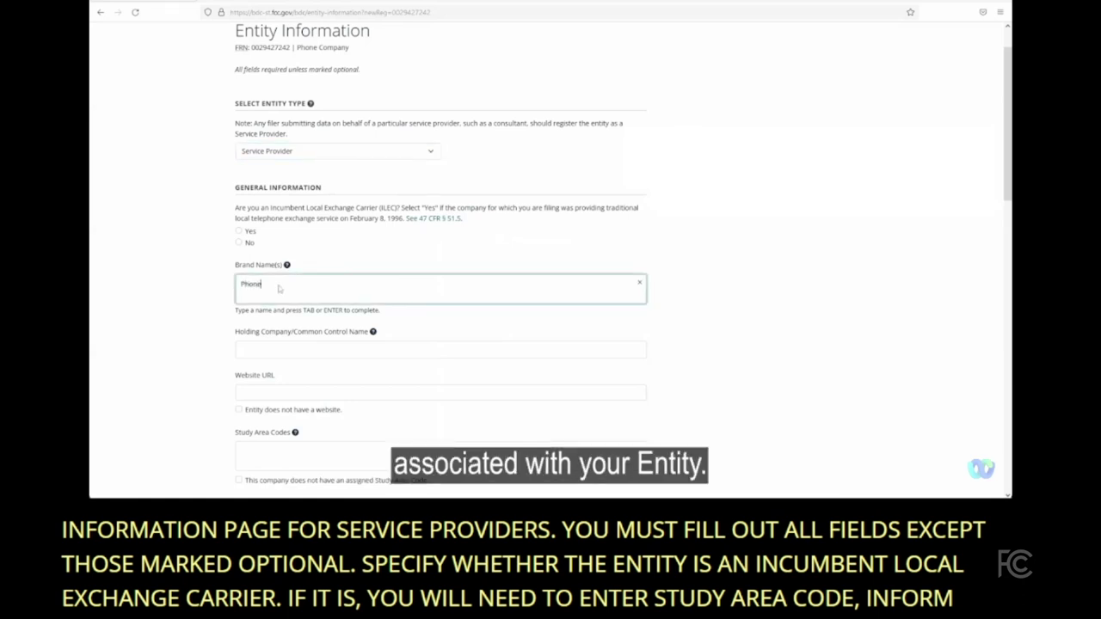
type("CompanyXYZ")
key("Return")
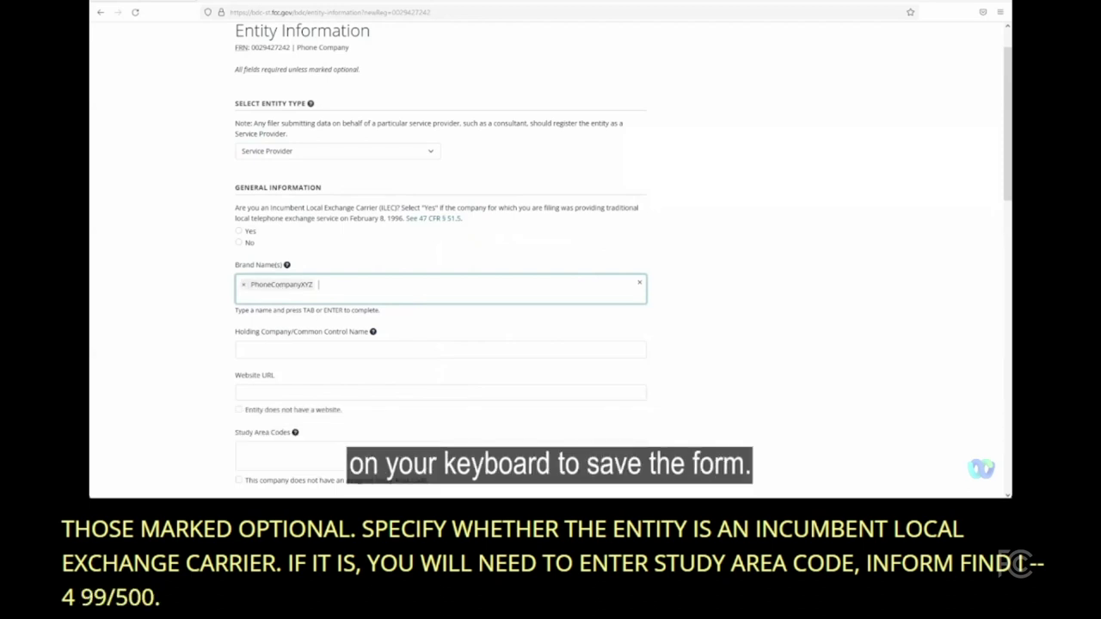
left_click(243, 284)
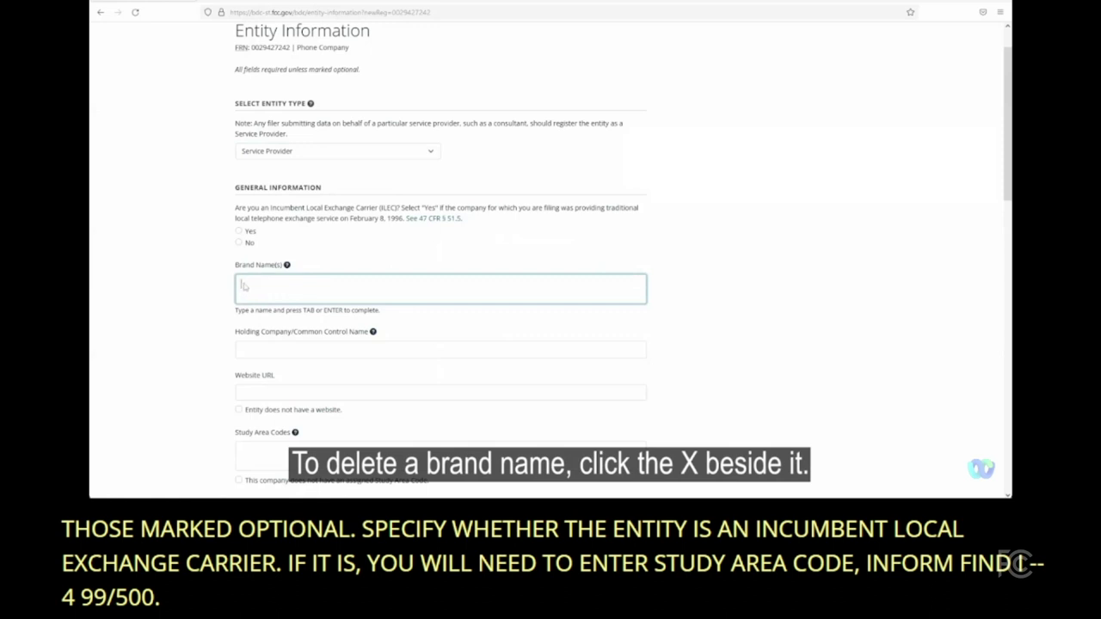
Read the help text for the holding company or common control name and choose 1stel, Inc. from the existing names.
scroll(404, 320, "down", 2)
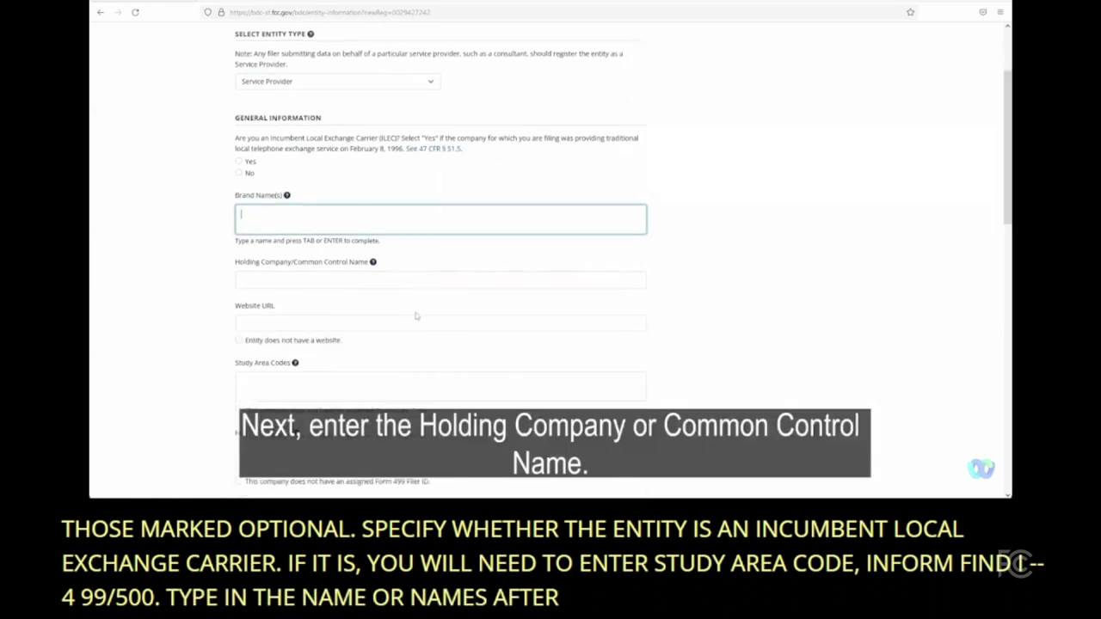
mouse_move(373, 234)
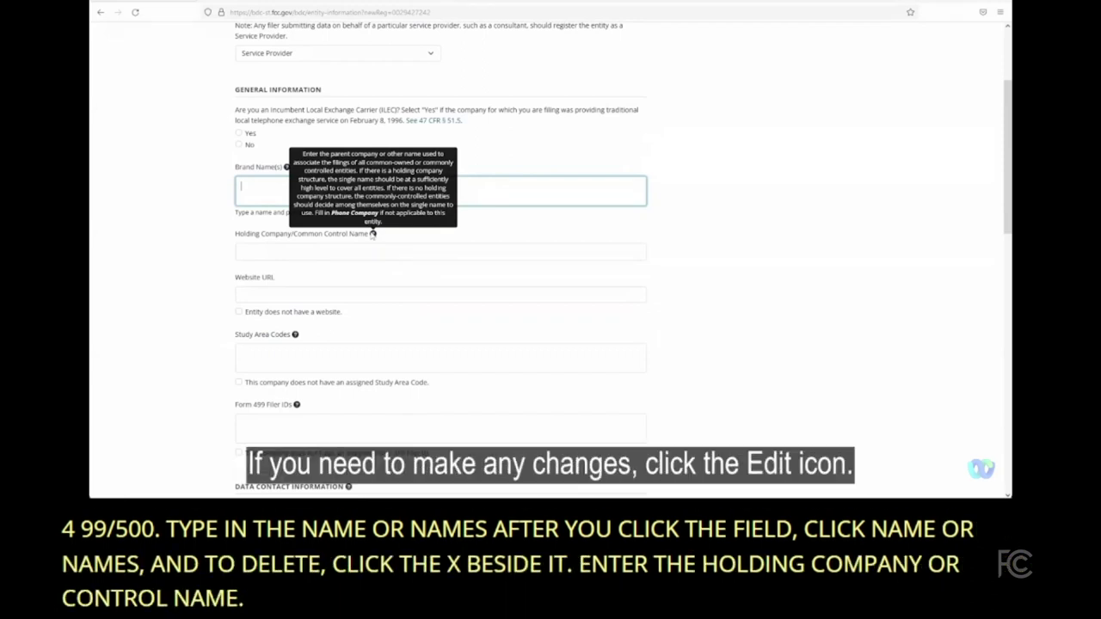
left_click(344, 252)
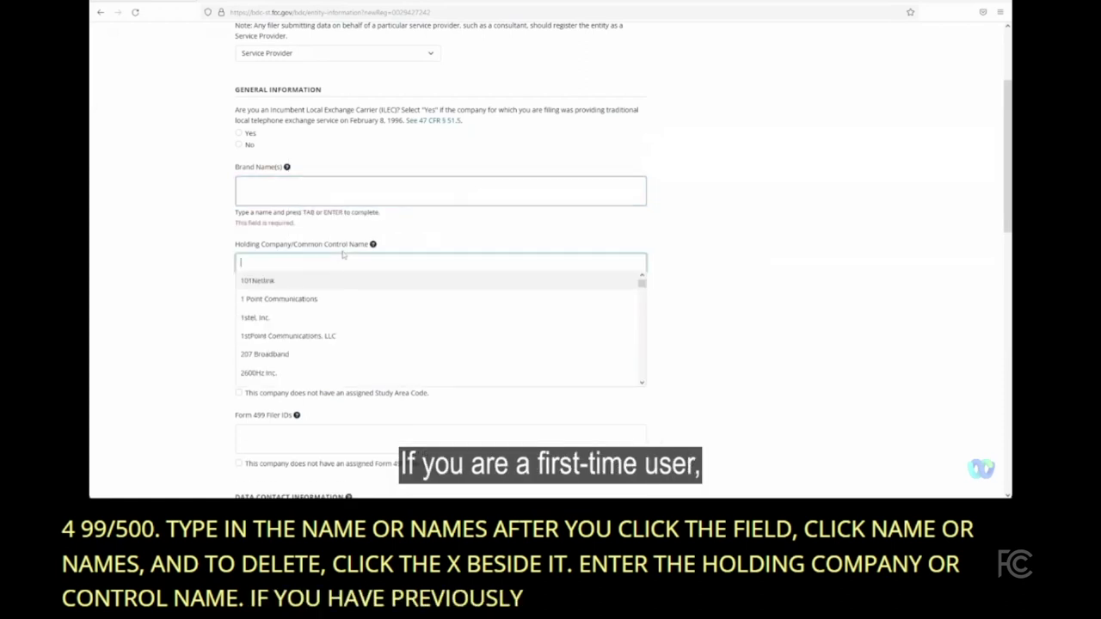
left_click(291, 318)
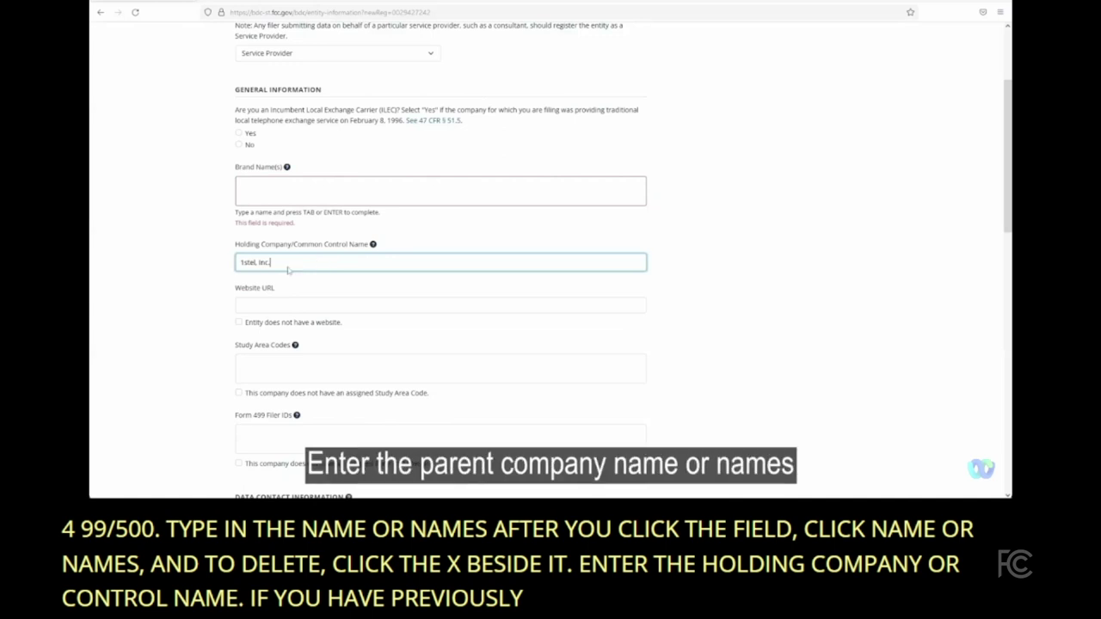
Set the service provider's holding company or common control name to HoldingCompanyXYZ.
left_click_drag(321, 264, 234, 267)
type("H")
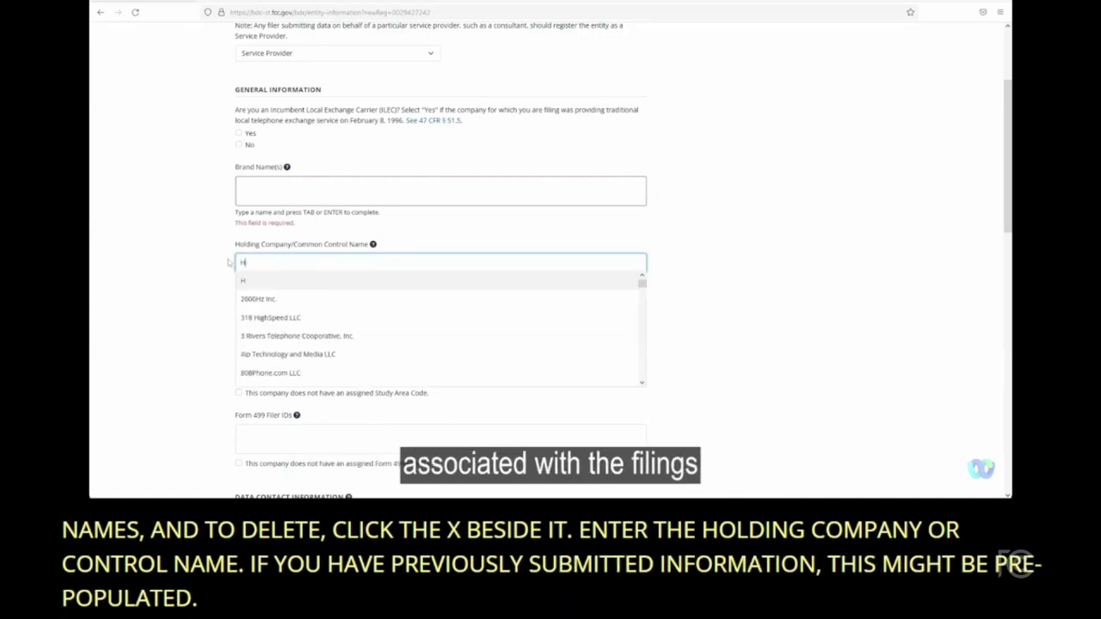
type("oldingCompan")
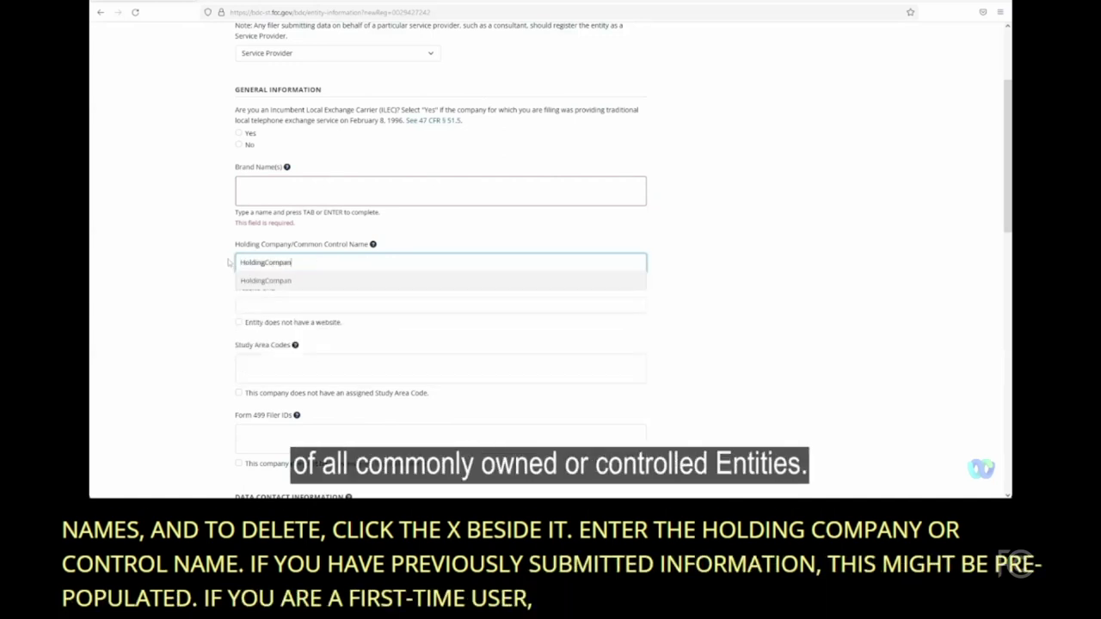
type("yXYZ")
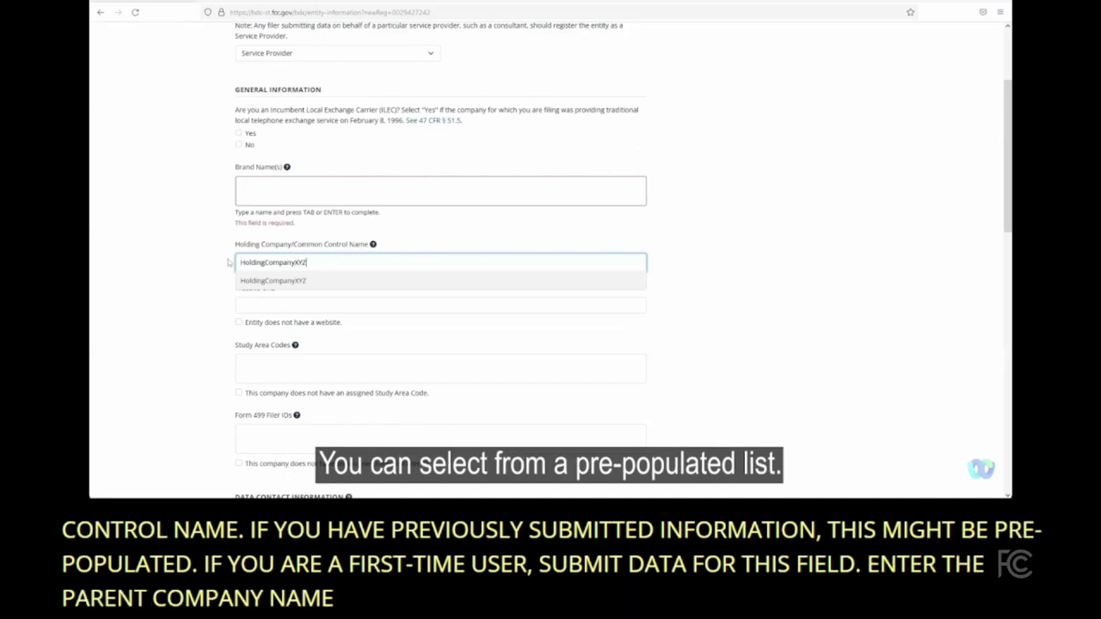
key("Escape")
left_click(311, 288)
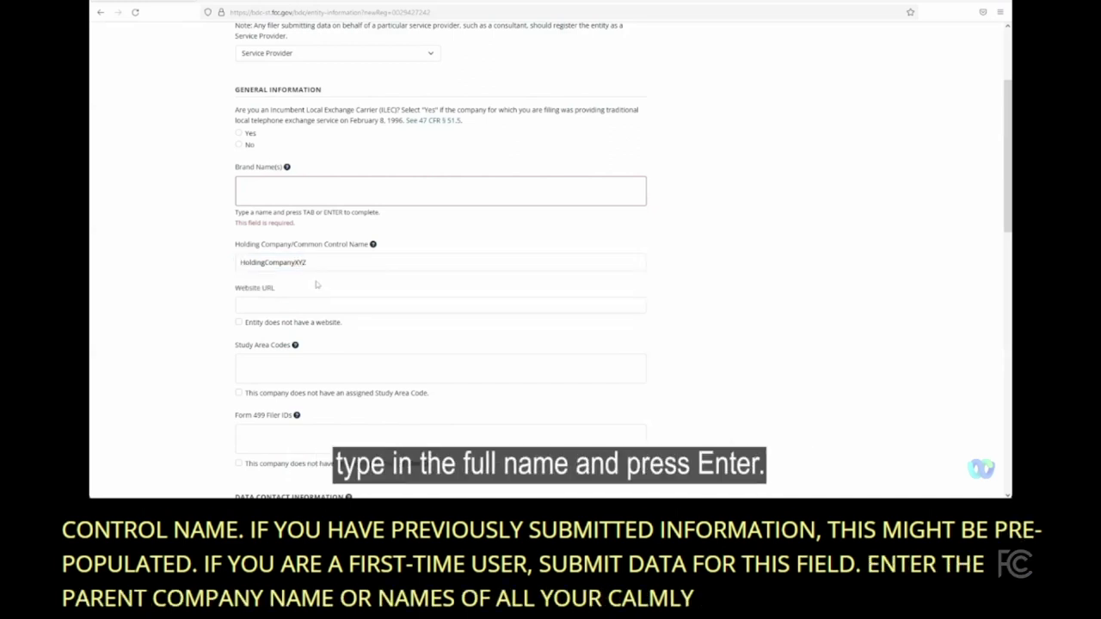
left_click(317, 268)
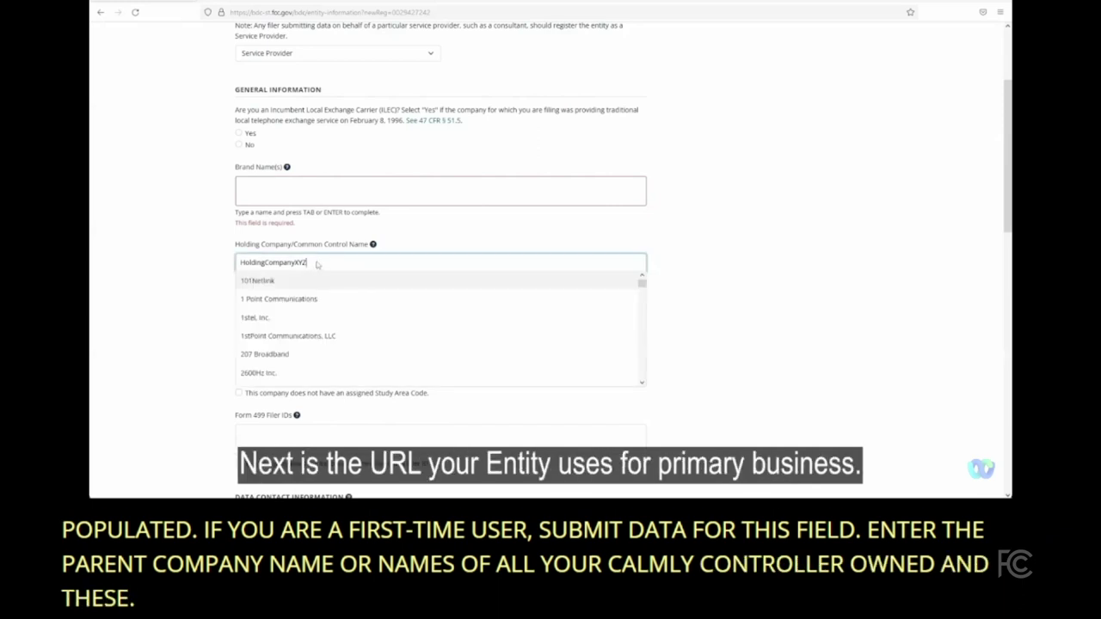
key("Tab")
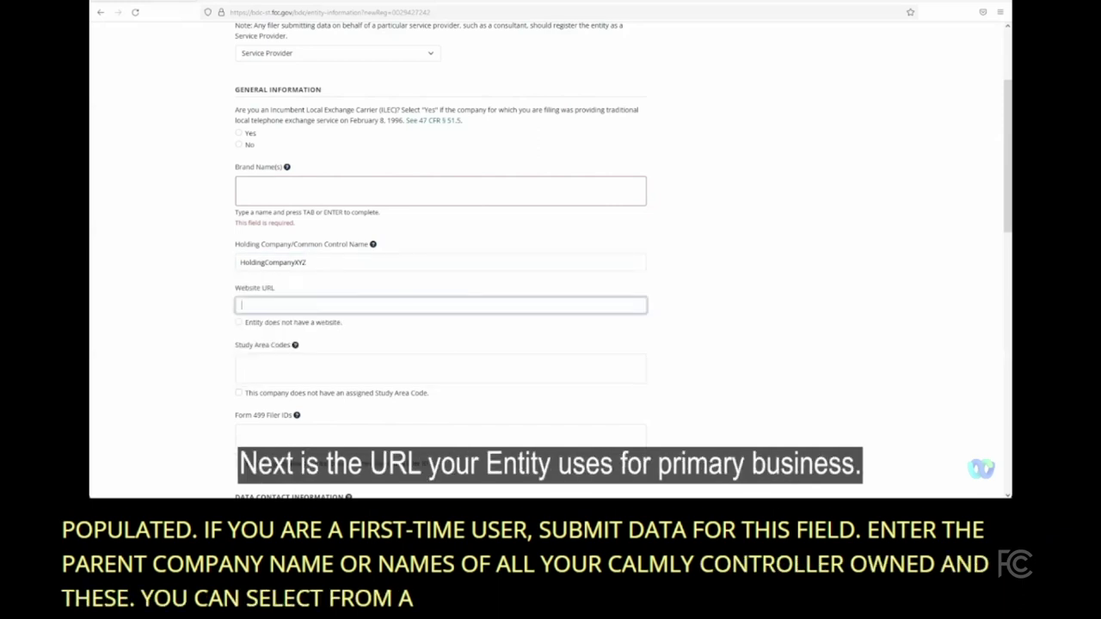
type("https://")
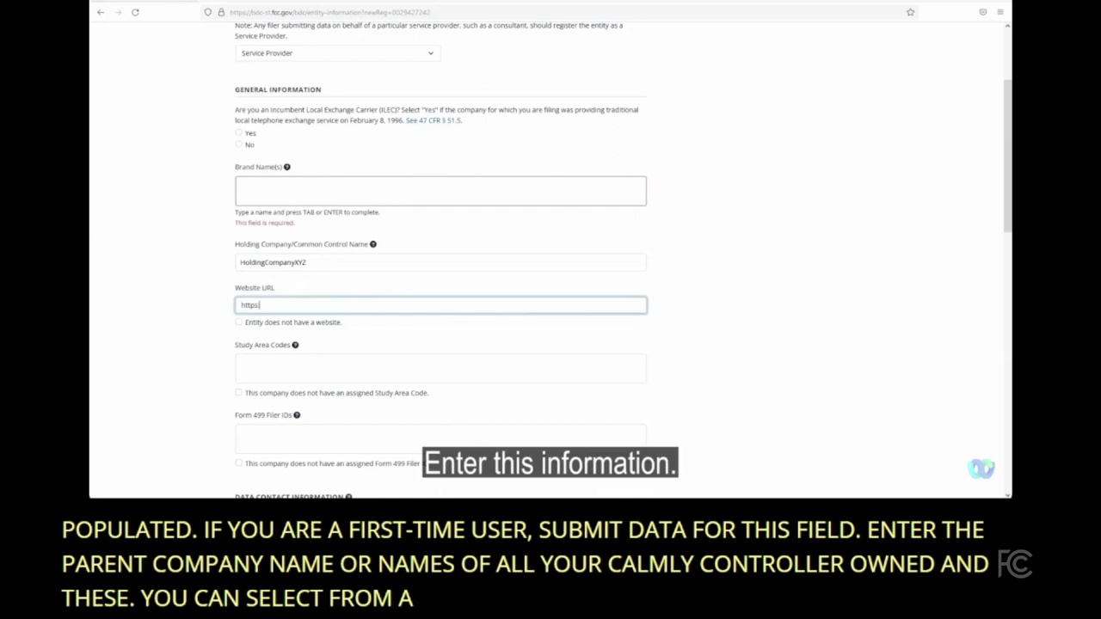
type("example.com")
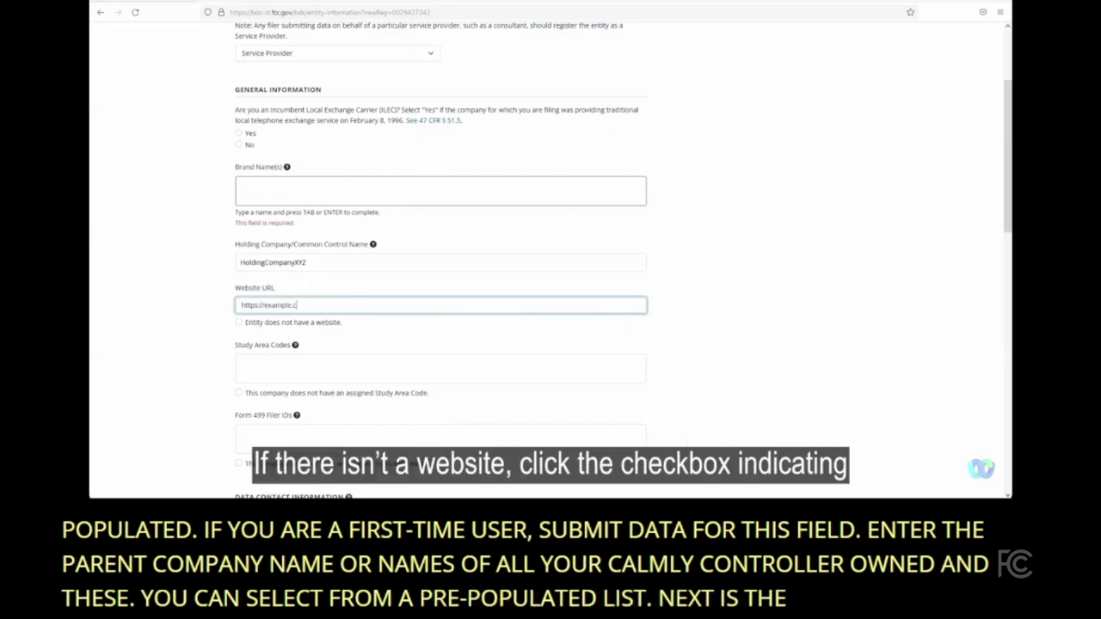
left_click(363, 325)
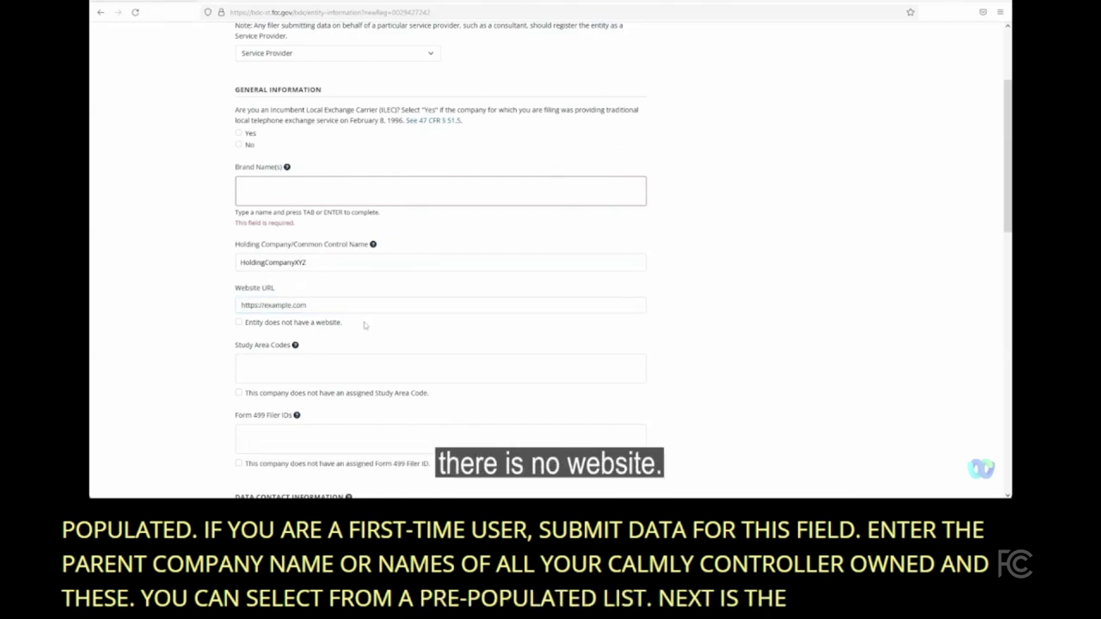
Add study area code 100007 - ISLAND TEL CO and remove it, and briefly mark the company as having no assigned study area code.
scroll(343, 323, "down", 3)
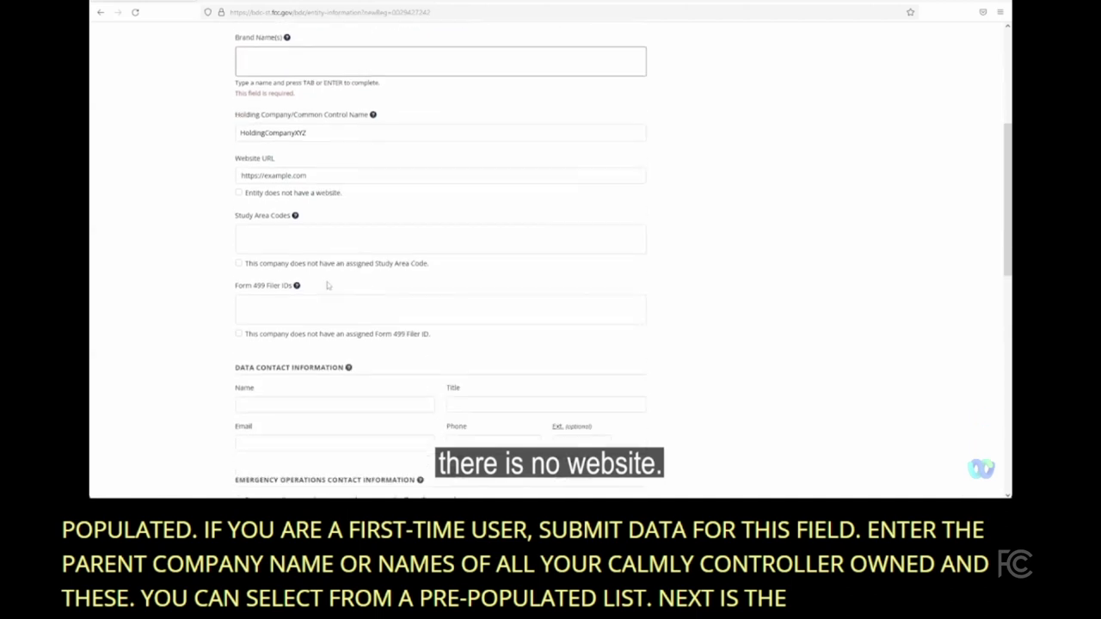
mouse_move(297, 202)
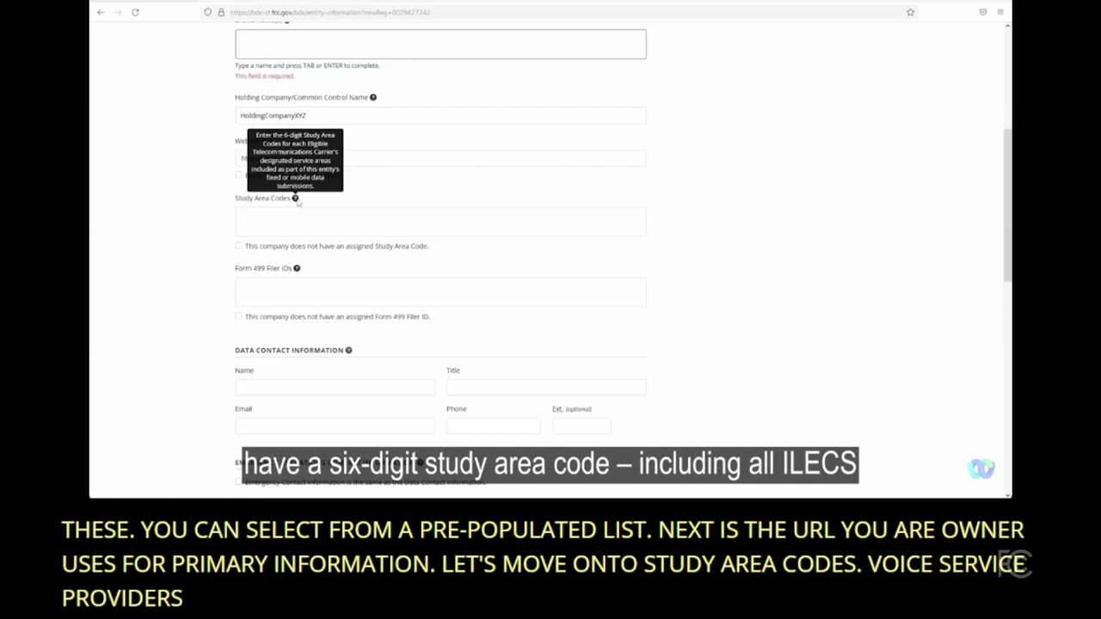
left_click(298, 218)
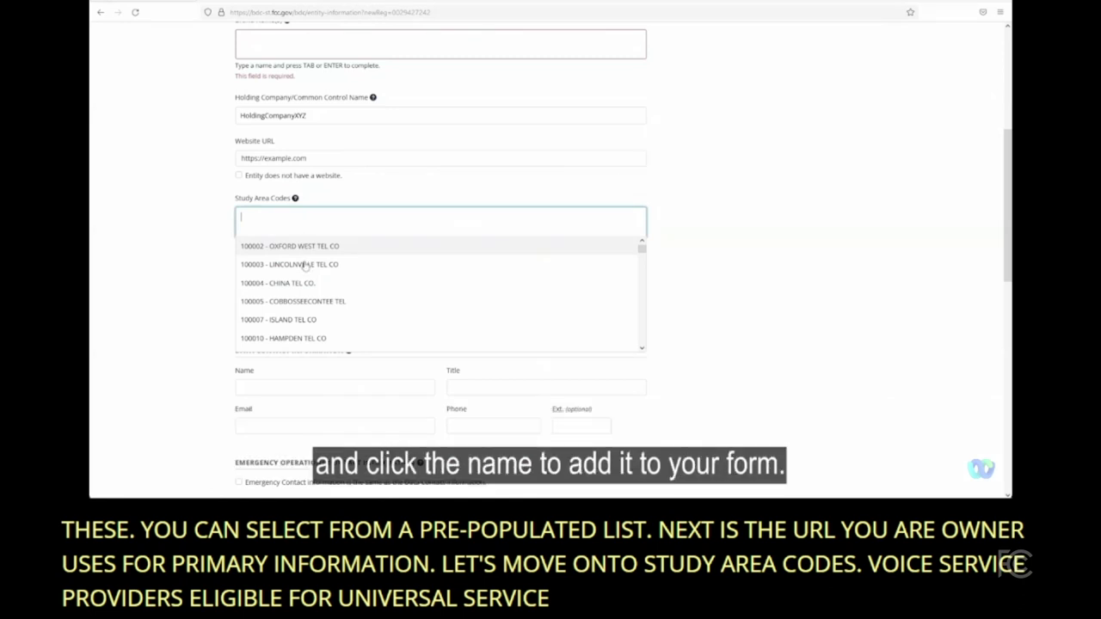
left_click(302, 320)
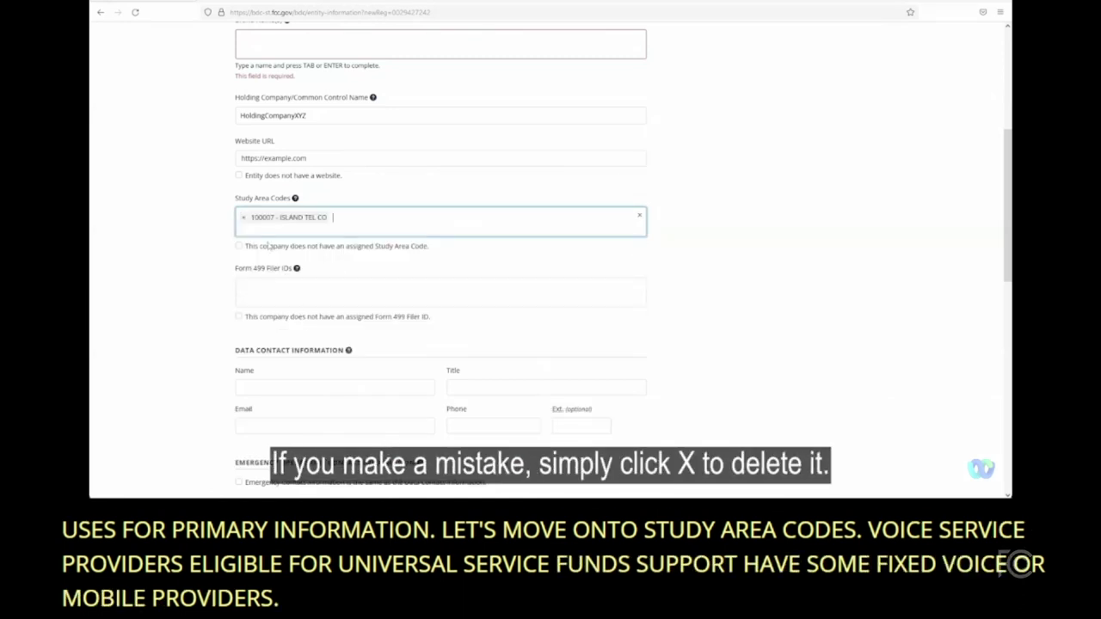
left_click(243, 218)
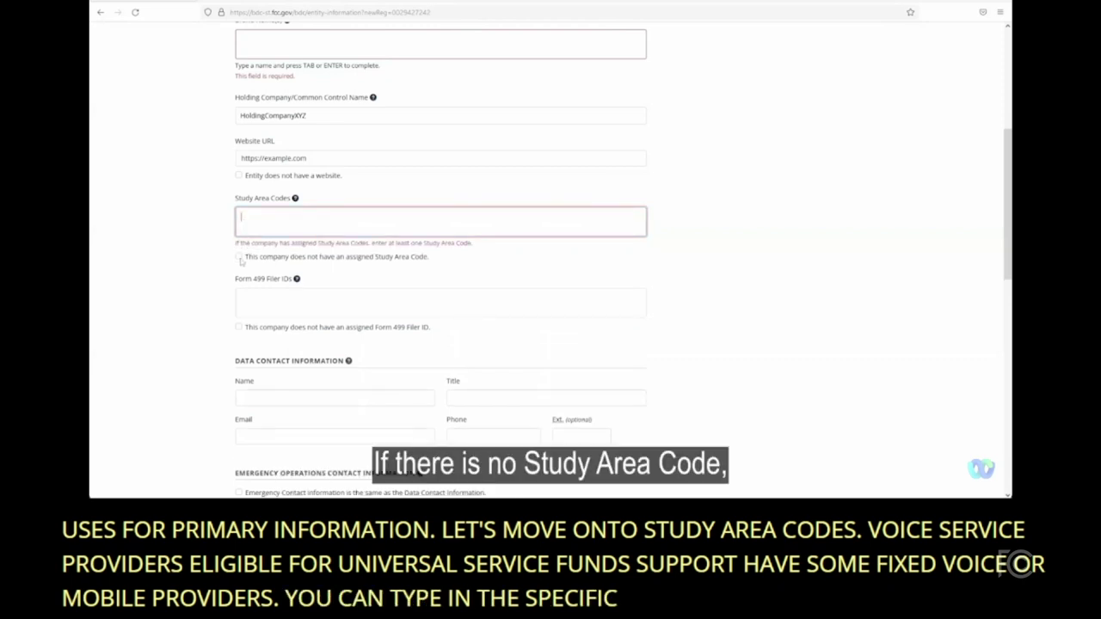
left_click(240, 258)
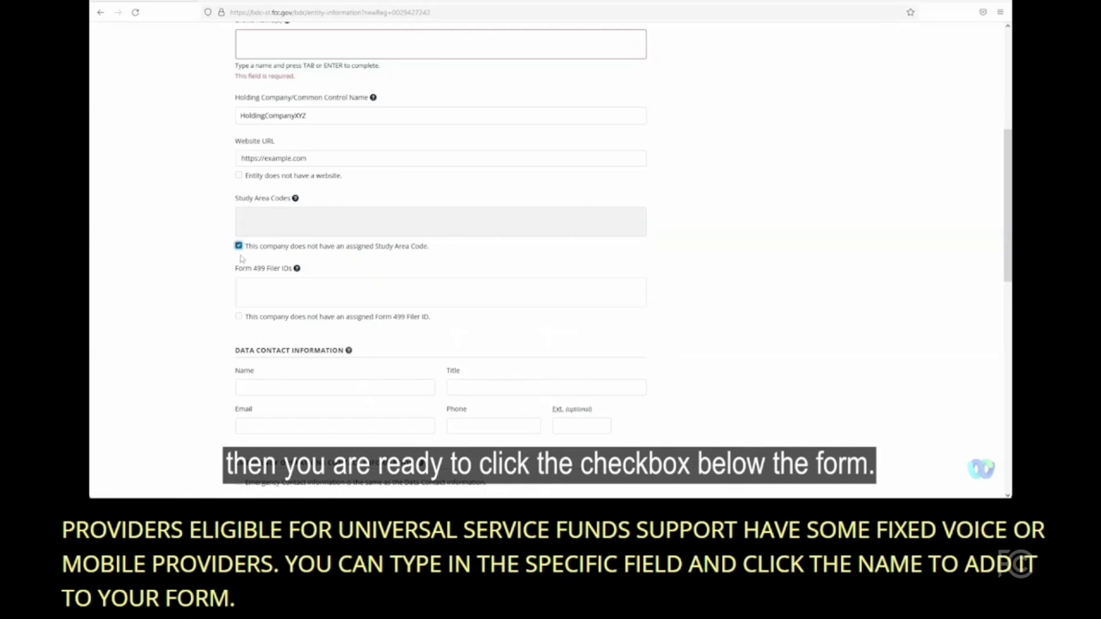
left_click(239, 247)
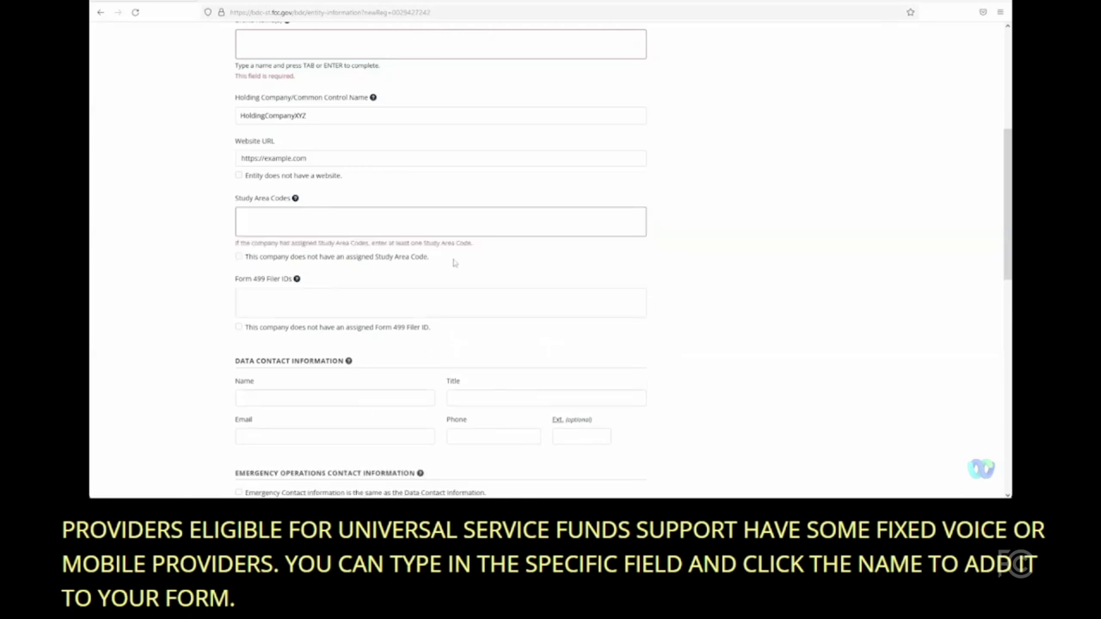
Add West Plains Telecommunications Inc. as a Form 499 filer and remove it, and briefly mark the company as having no assigned Filer ID.
scroll(413, 249, "down", 2)
mouse_move(297, 181)
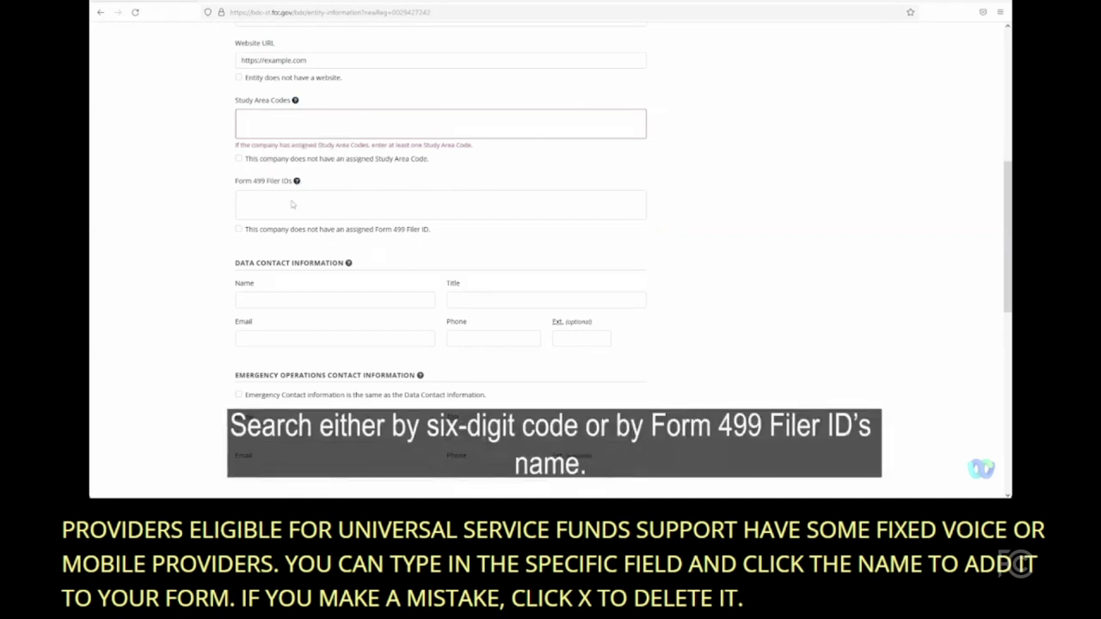
left_click(291, 204)
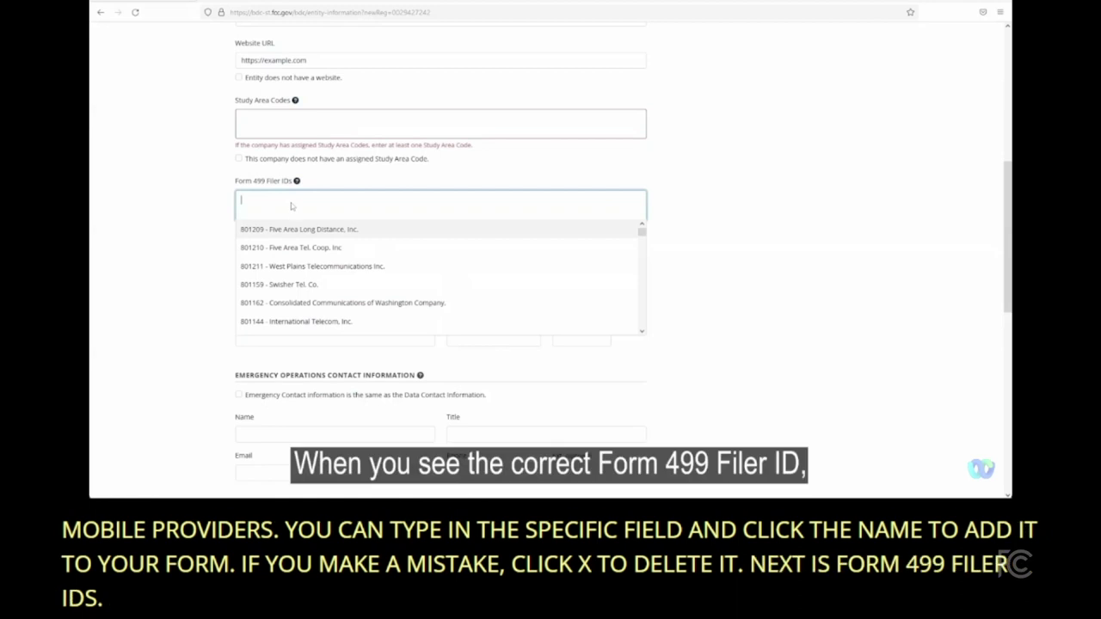
left_click(291, 266)
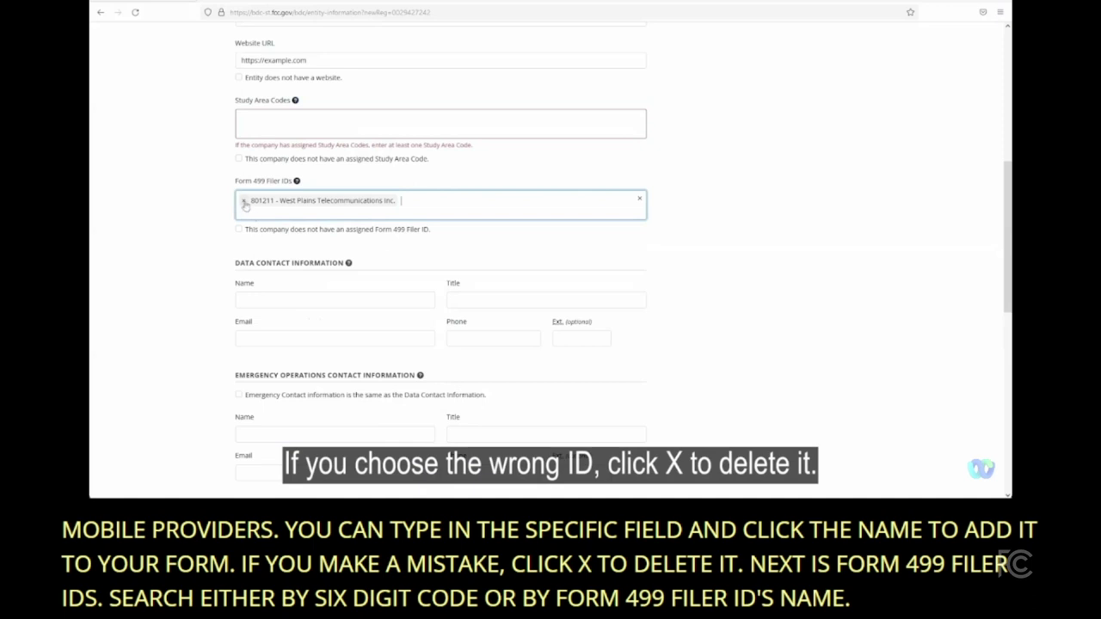
left_click(243, 200)
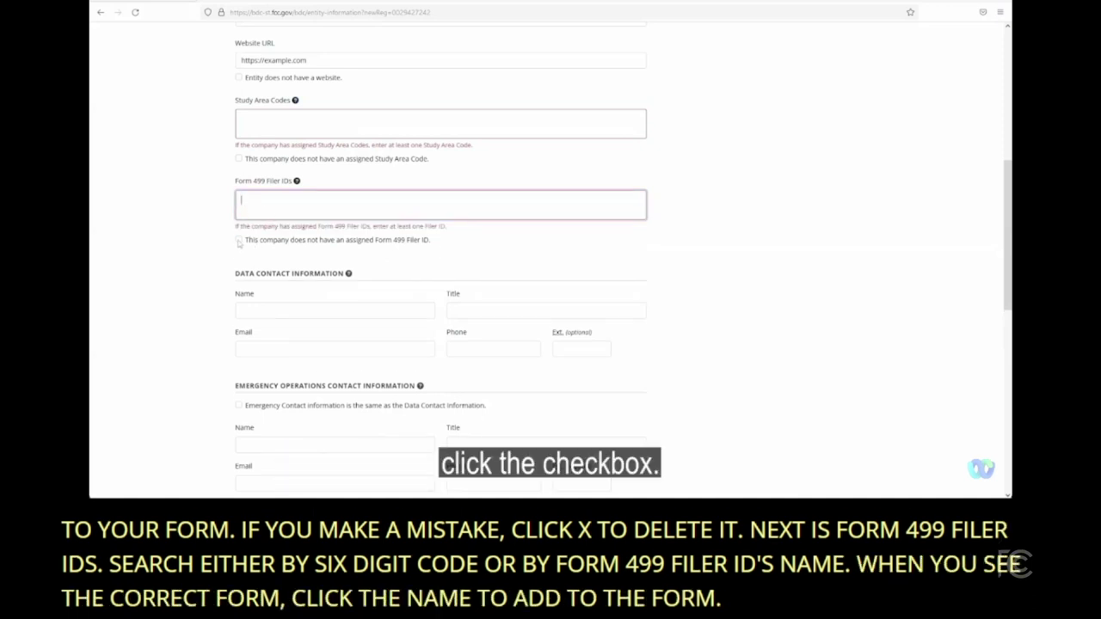
left_click(238, 241)
left_click(239, 230)
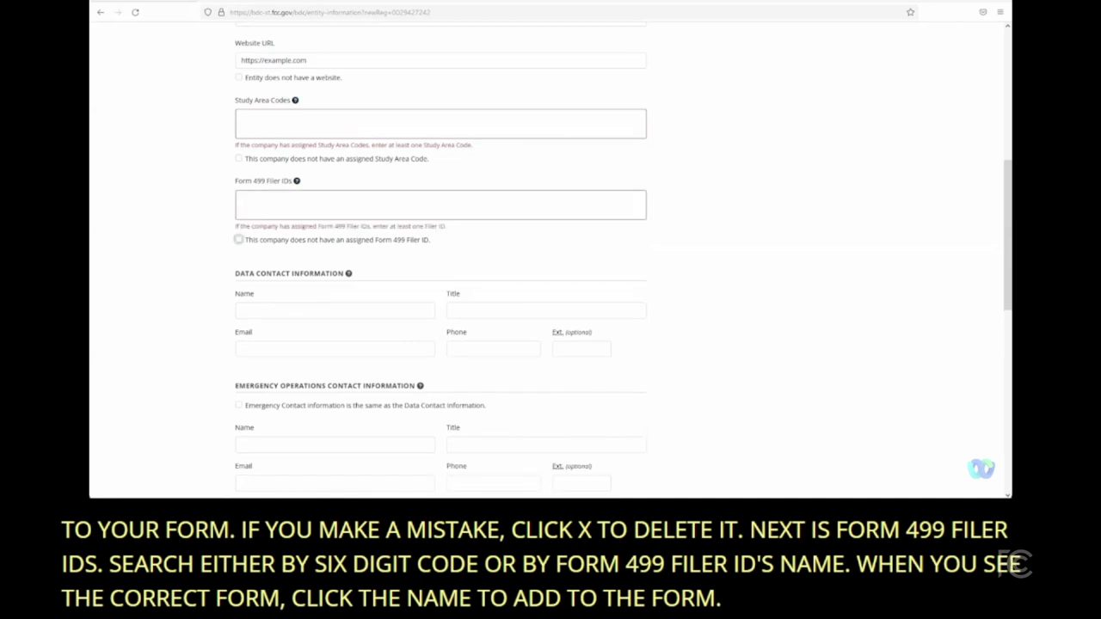
Examine the help texts of the data, emergency operations and certifying official contact sections, and preview the international address option.
scroll(363, 259, "down", 3)
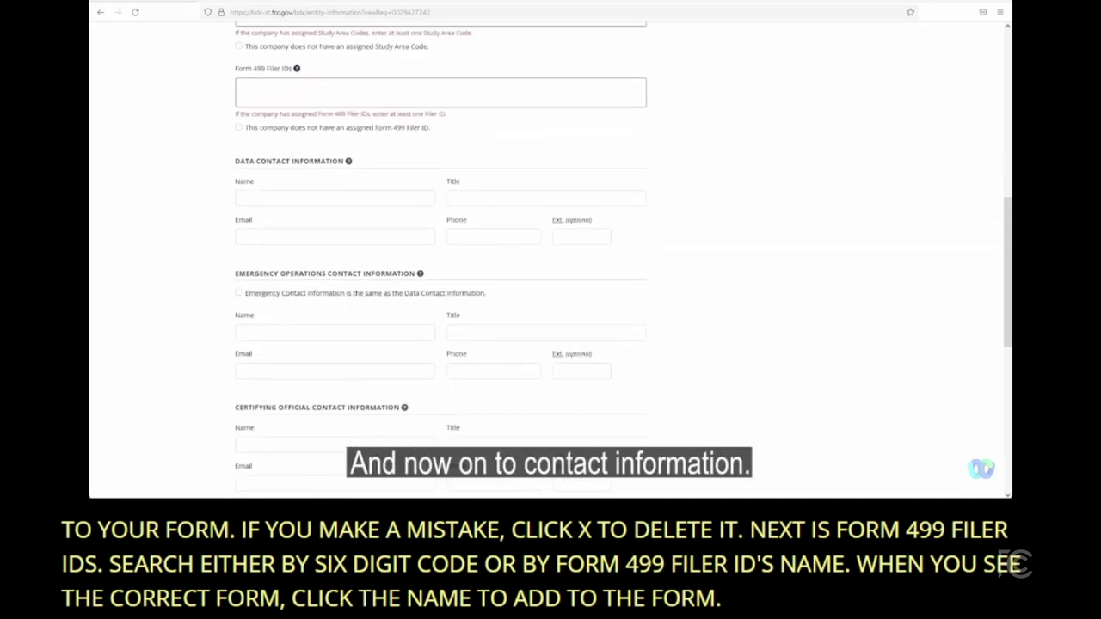
mouse_move(351, 131)
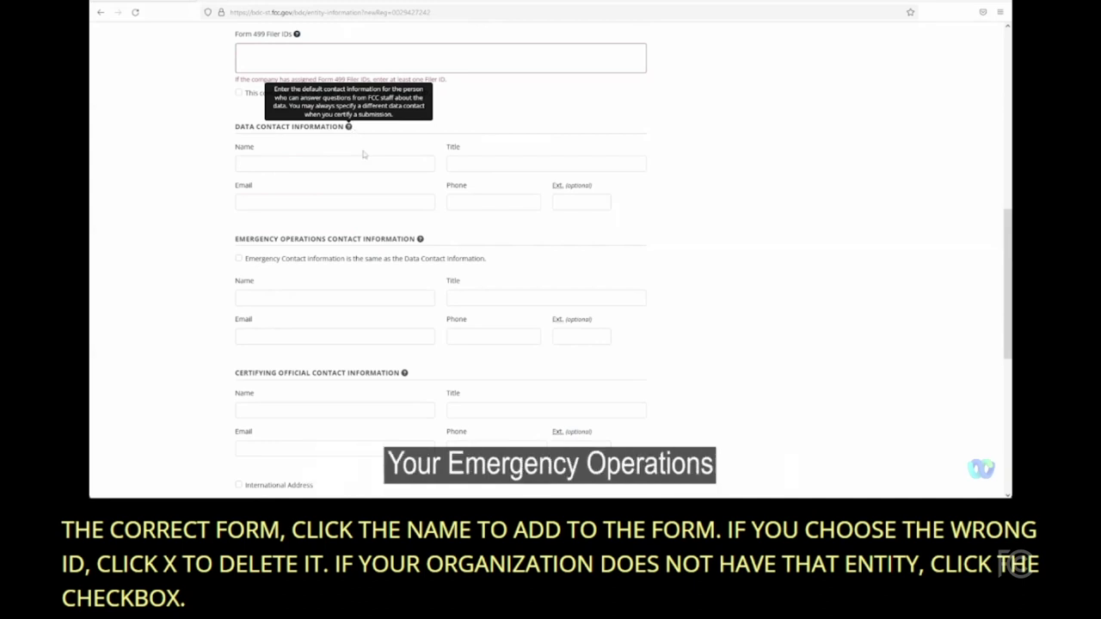
mouse_move(421, 242)
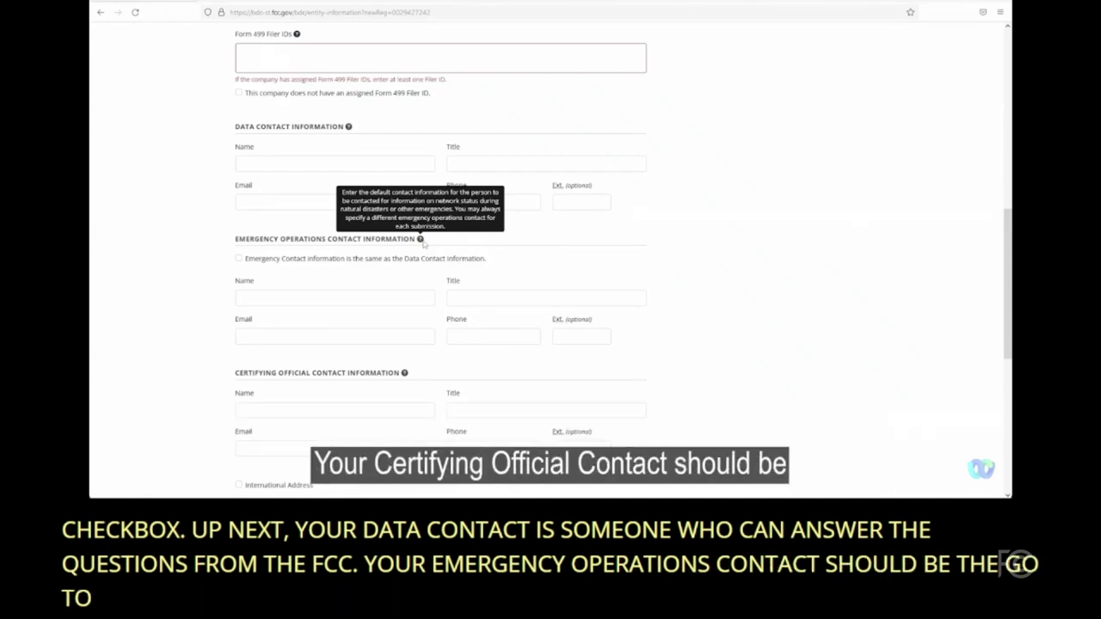
scroll(422, 249, "down", 3)
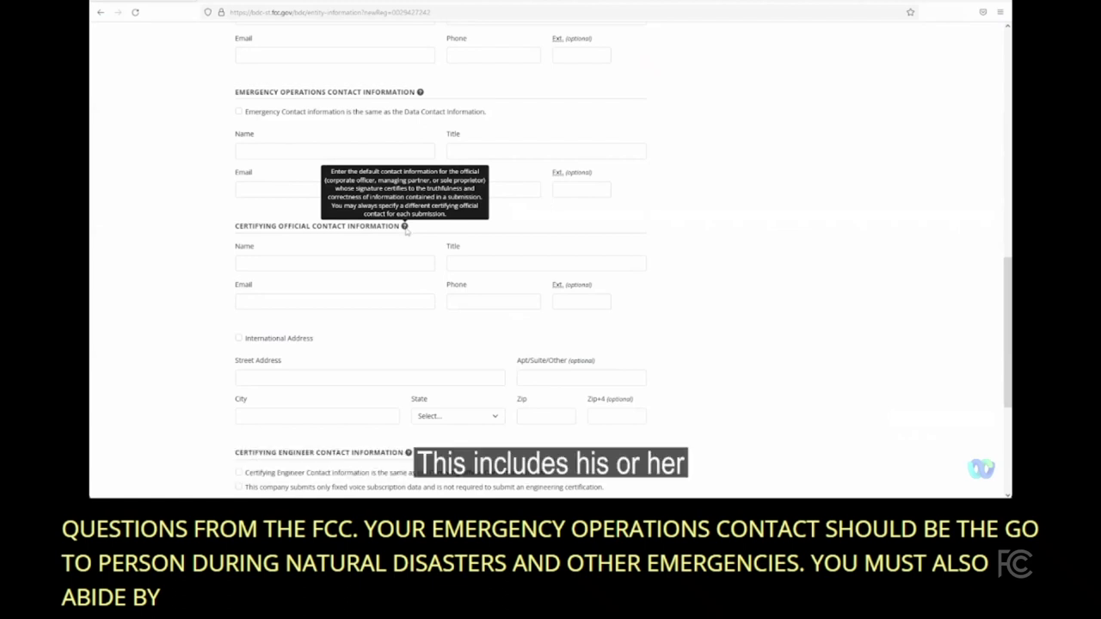
left_click(239, 338)
left_click(239, 338)
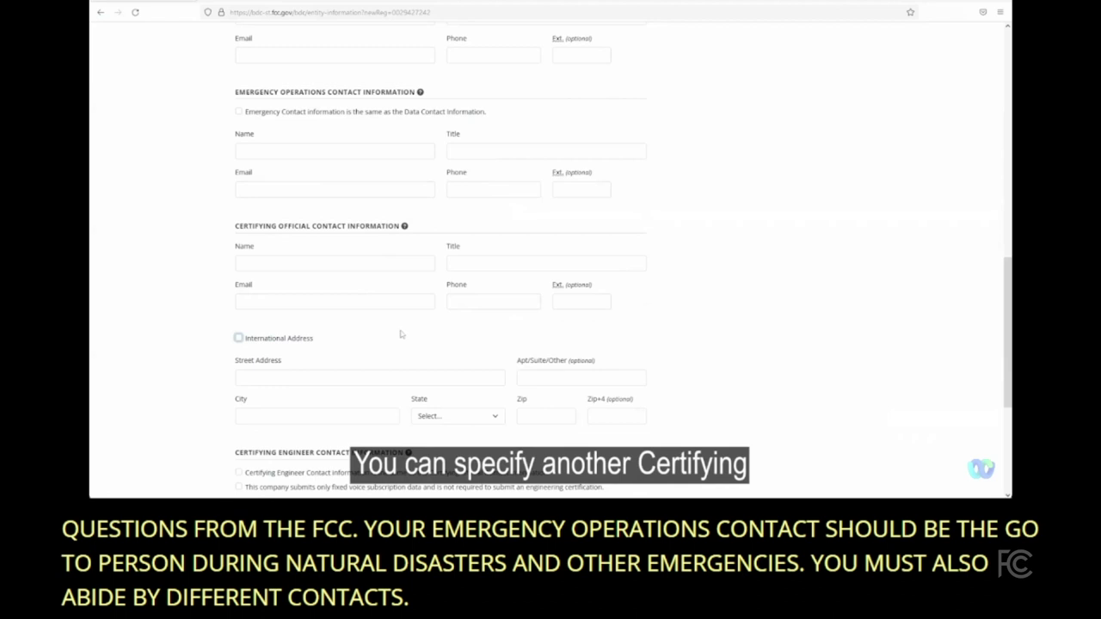
Read the certifying engineer contact help text, and briefly mark the company as submitting only fixed voice subscription data.
scroll(400, 336, "down", 3)
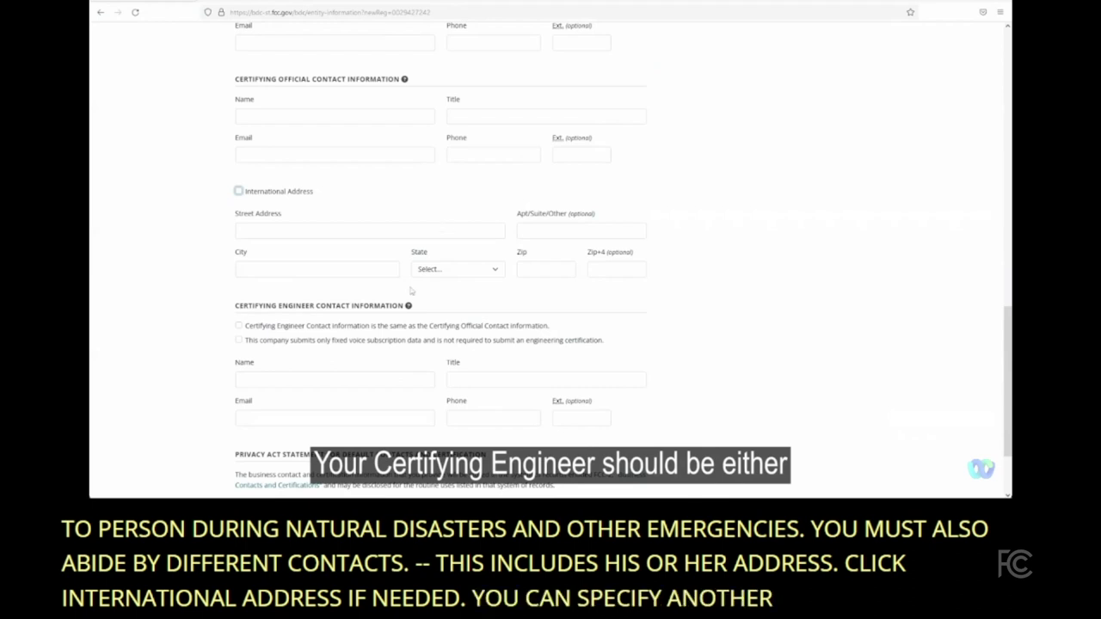
mouse_move(410, 308)
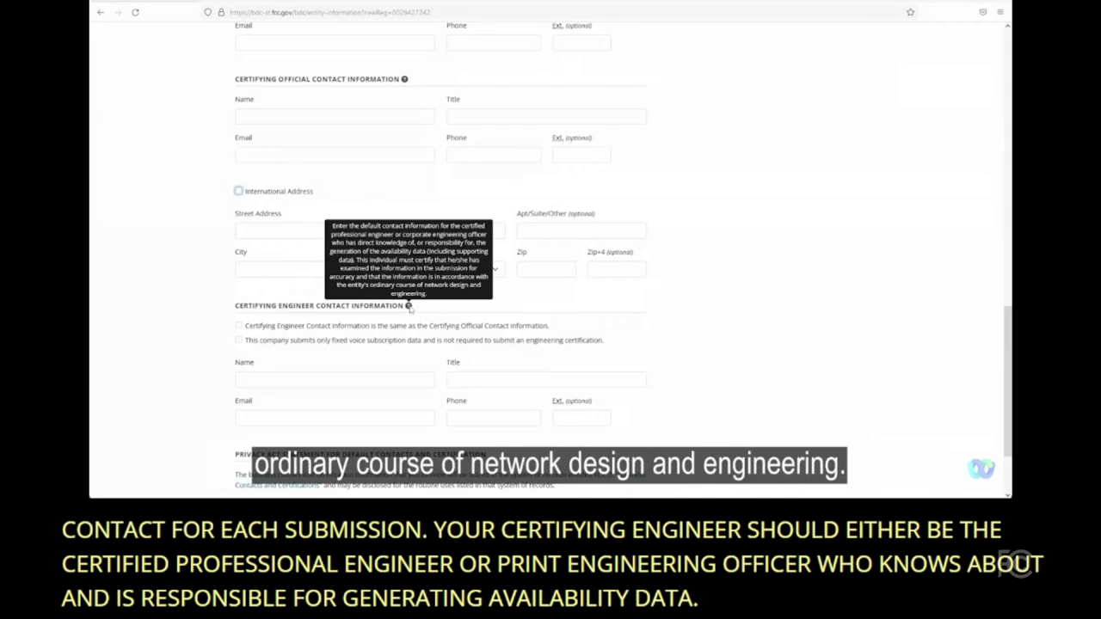
scroll(409, 310, "down", 2)
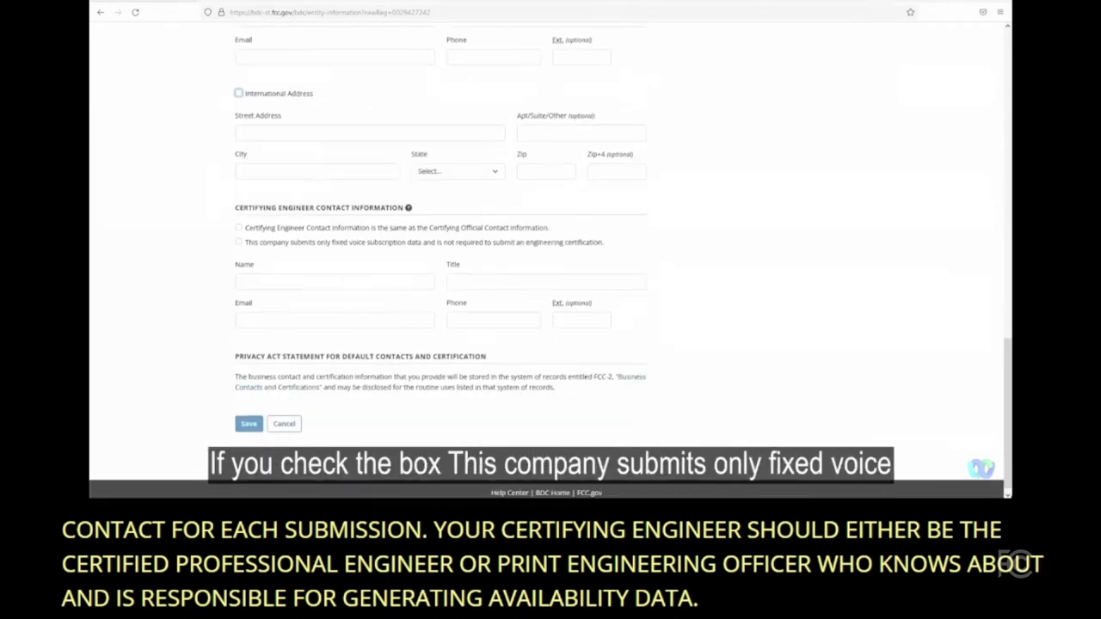
left_click(239, 243)
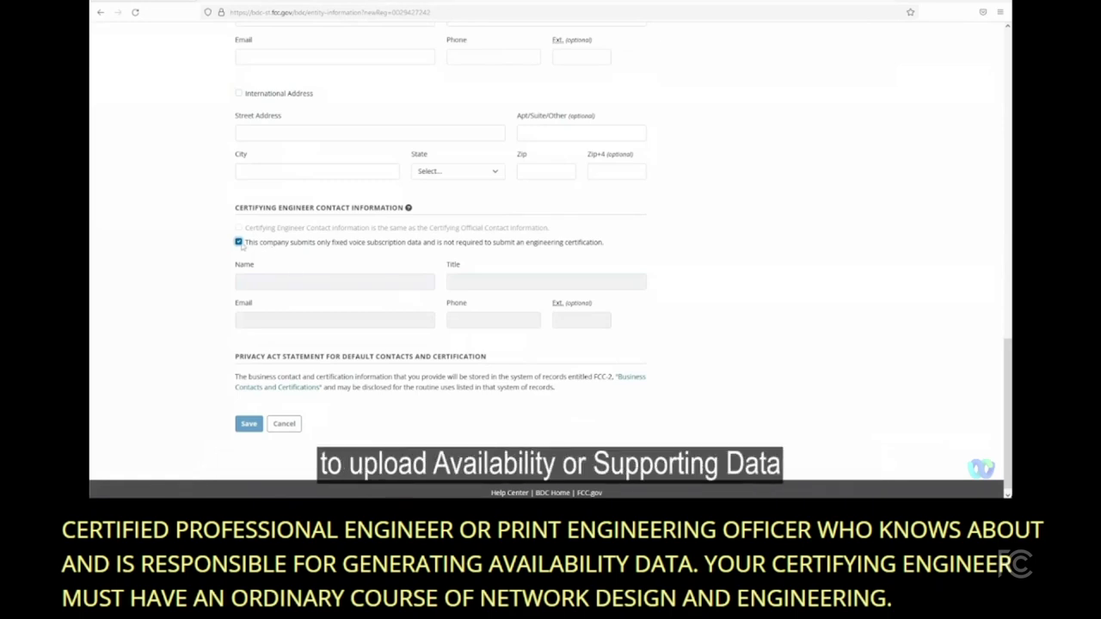
left_click(238, 242)
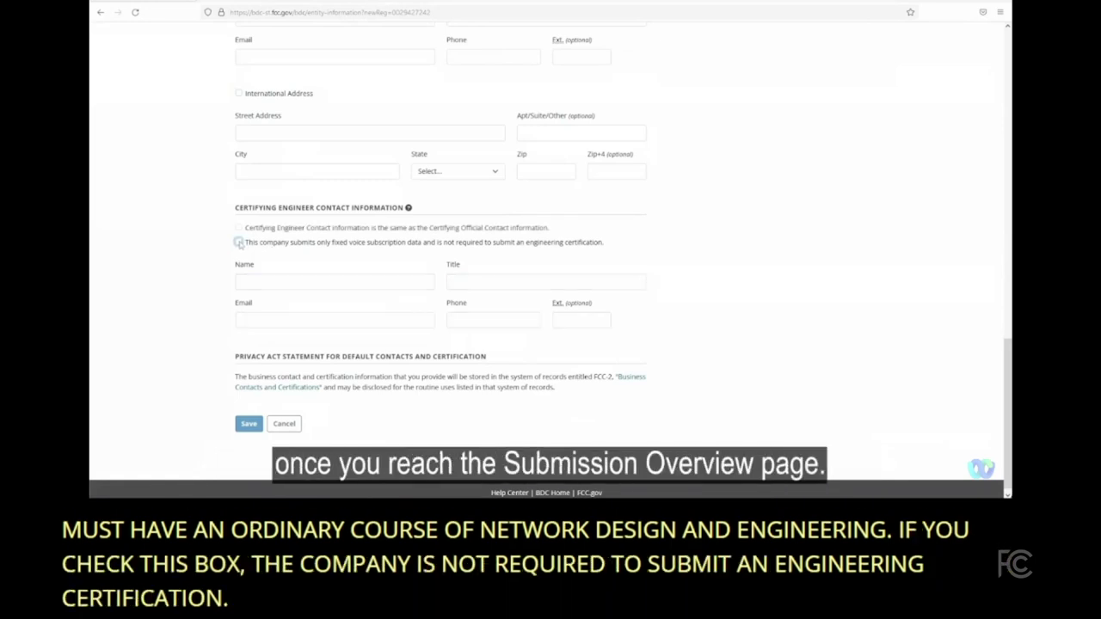
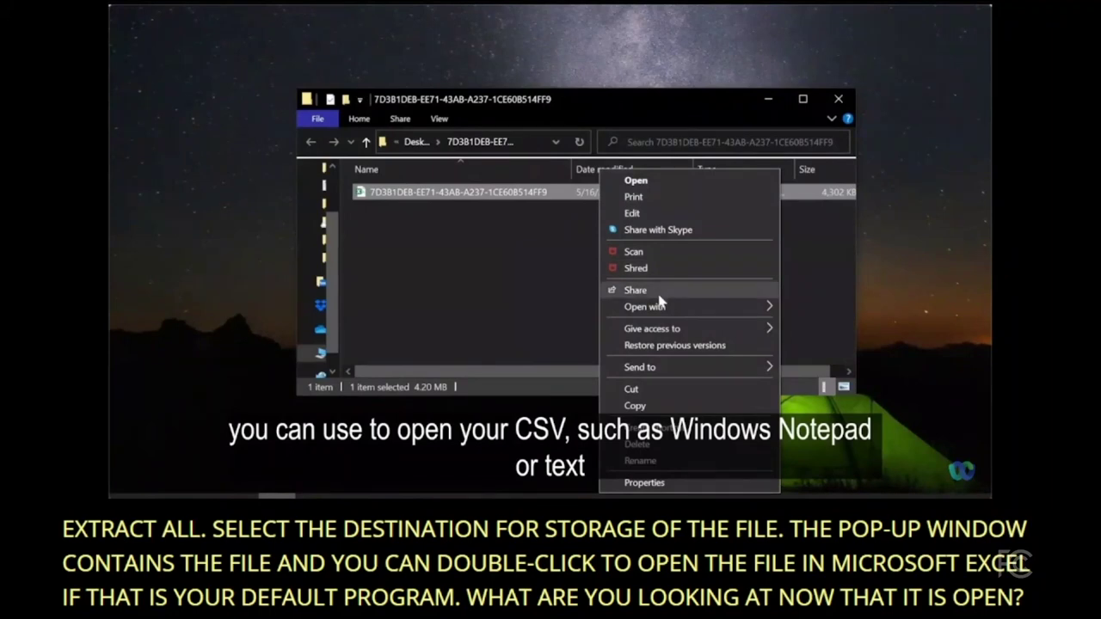
Open the extracted Fabric CSV file in Notepad.
mouse_move(659, 308)
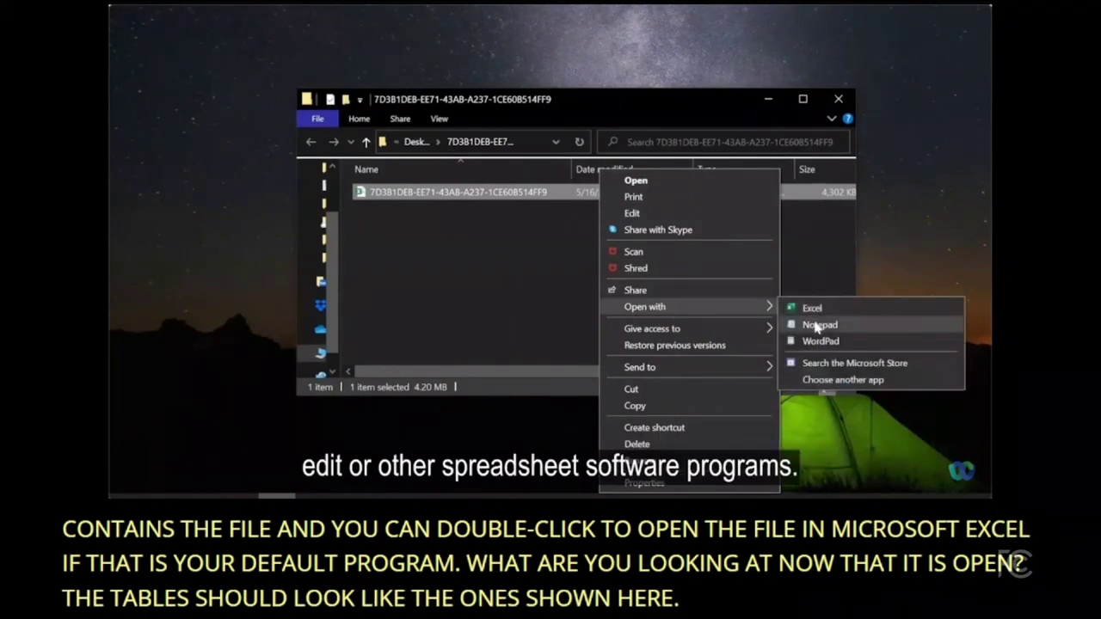
left_click(813, 325)
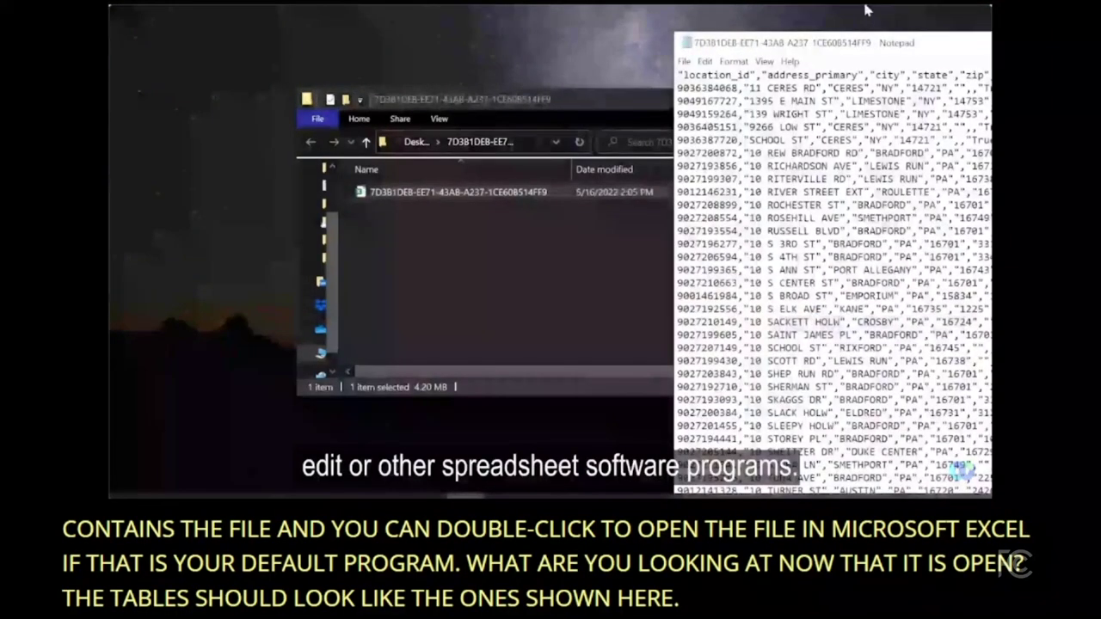
left_click_drag(920, 48, 868, 59)
double_click(868, 56)
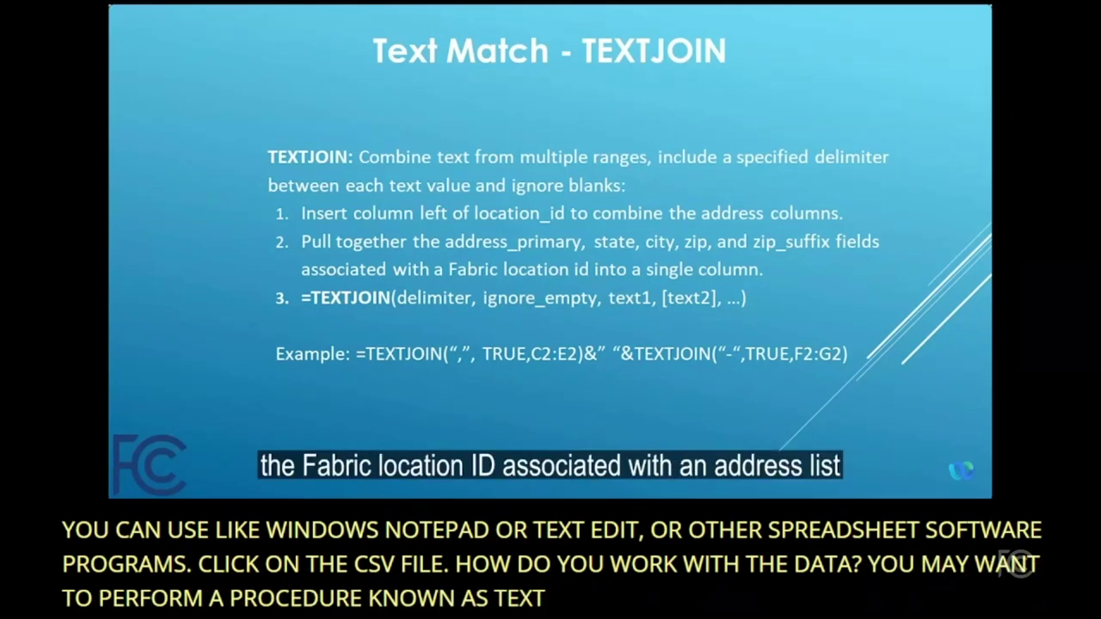
Switch to Excel and combine the first record's address in A2 with =TEXTJOIN(", ", TRUE, C2:E2)&" "&TEXTJOIN("-",TRUE,F2:G2).
key("alt+Tab")
type("=TEXTJOIN(\", \", TRUE, C2:E2)&\" \"&TEXTJOIN(\"-\",TRUE,F2:G2)")
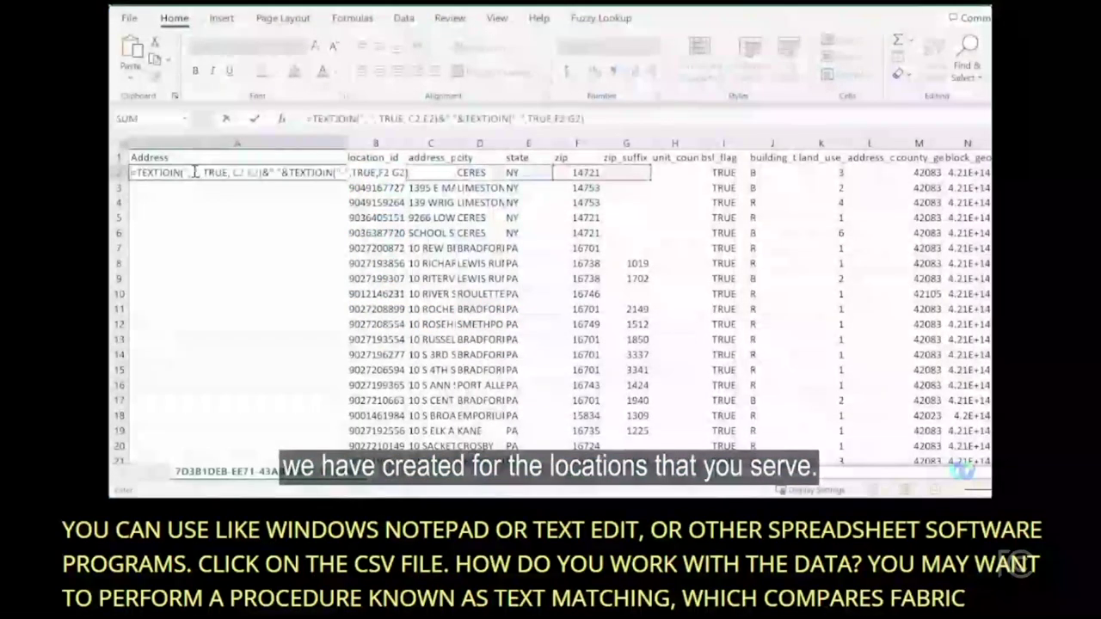
key("Return")
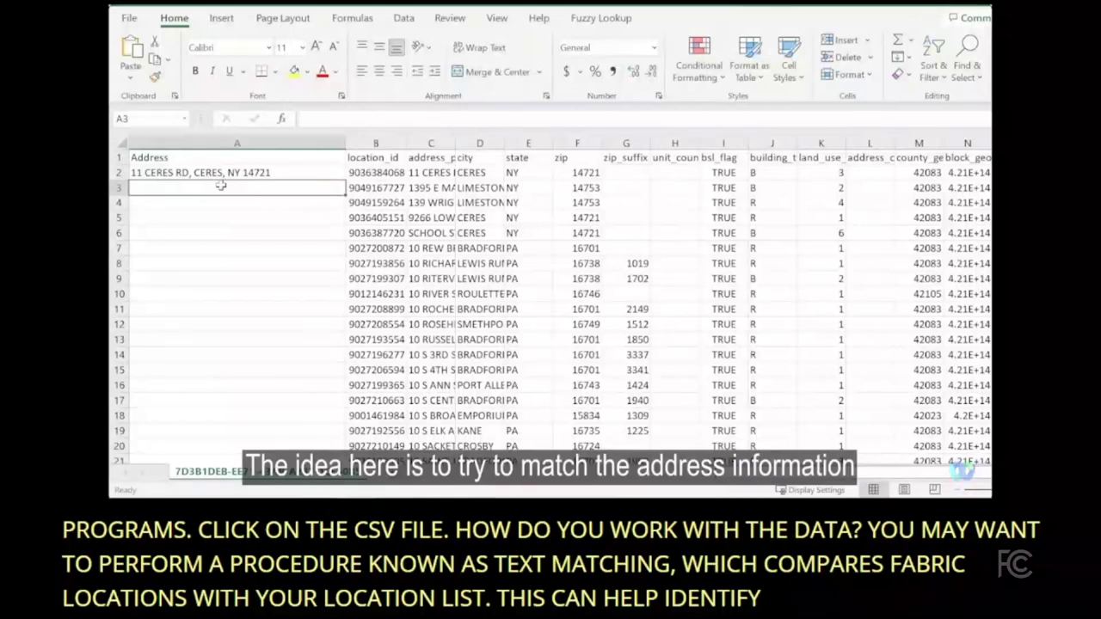
Start the A3 address formula with a TEXTJOIN of C3:E3, using ", " as the delimiter and TRUE to ignore empty cells.
type("=tex")
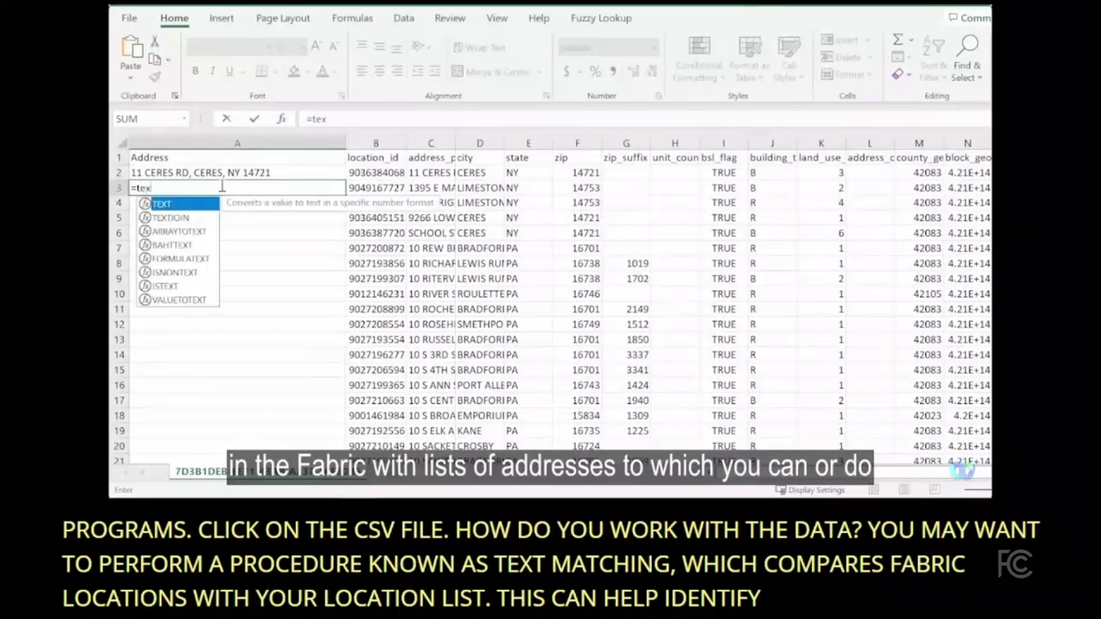
type("tjoin")
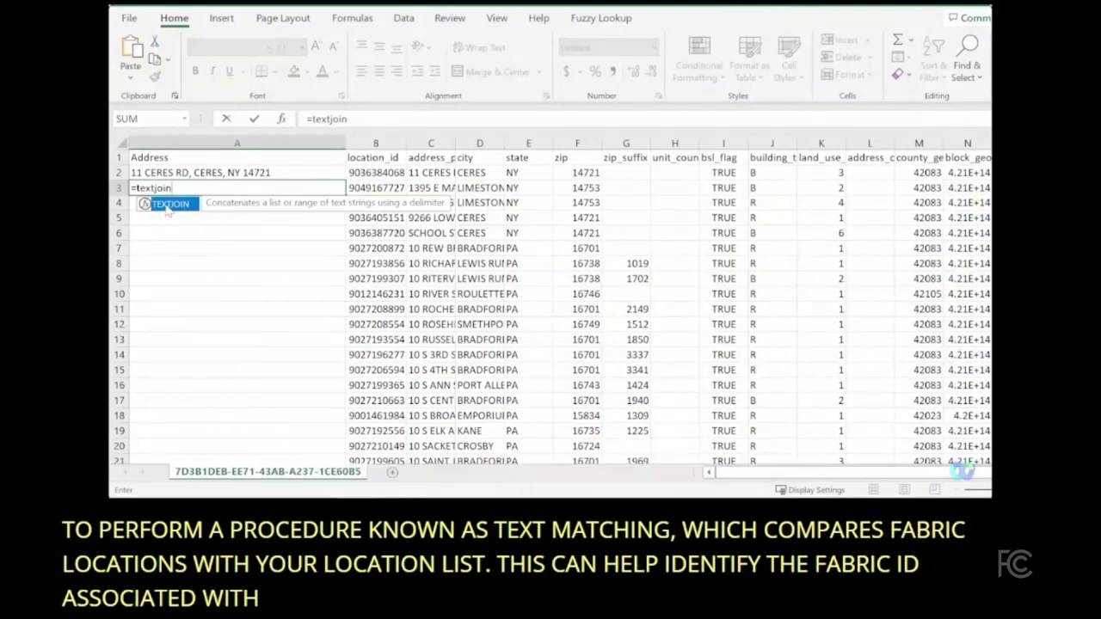
key("Tab")
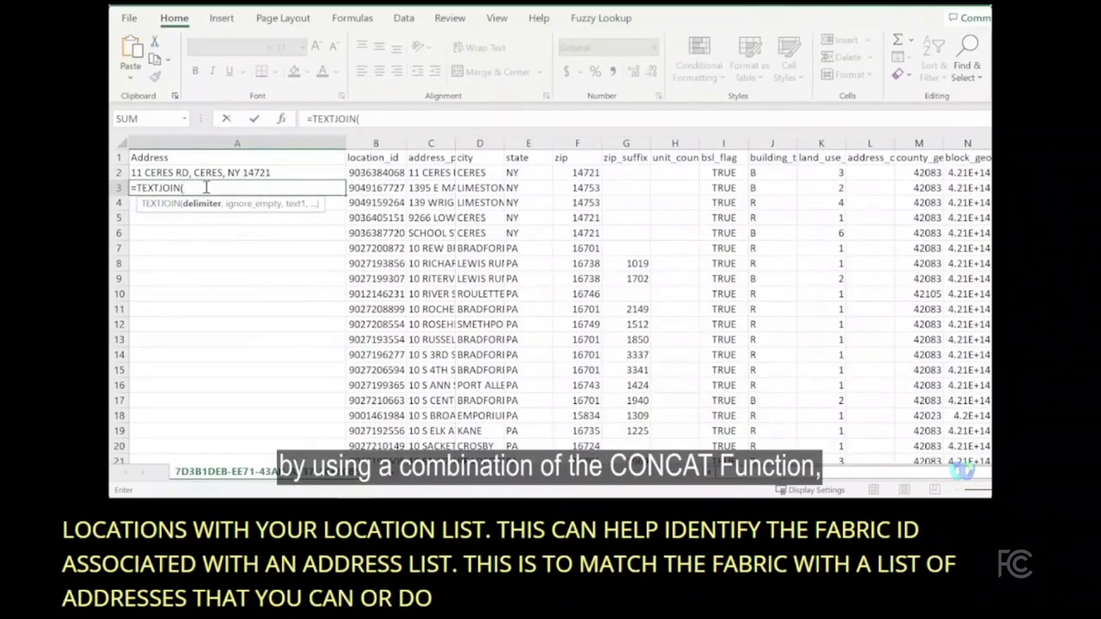
type("\",")
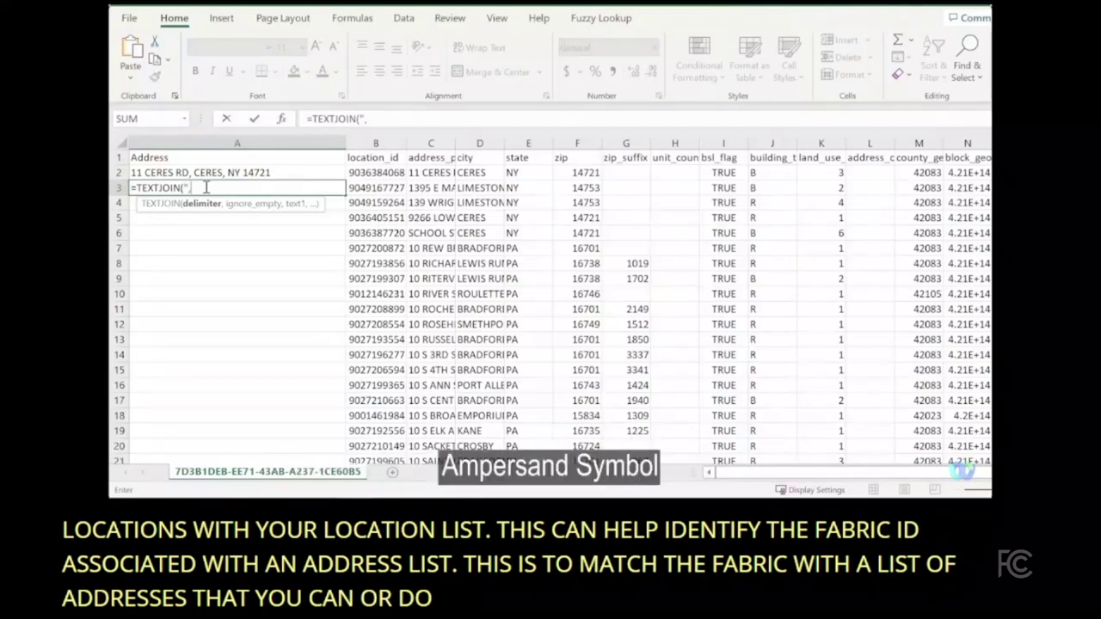
type("\"")
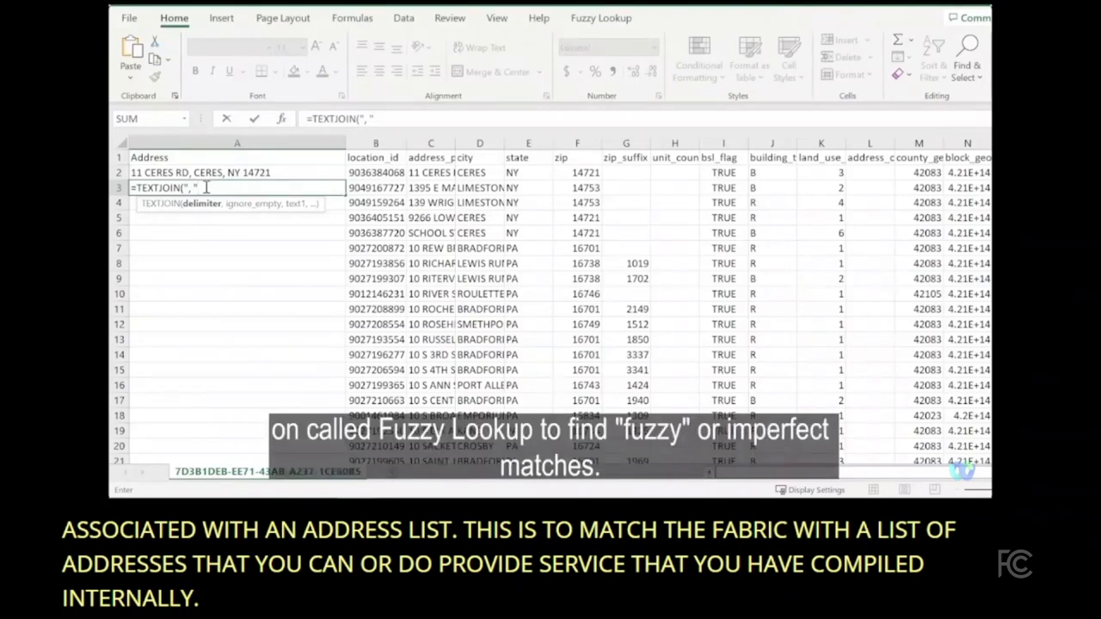
type(",")
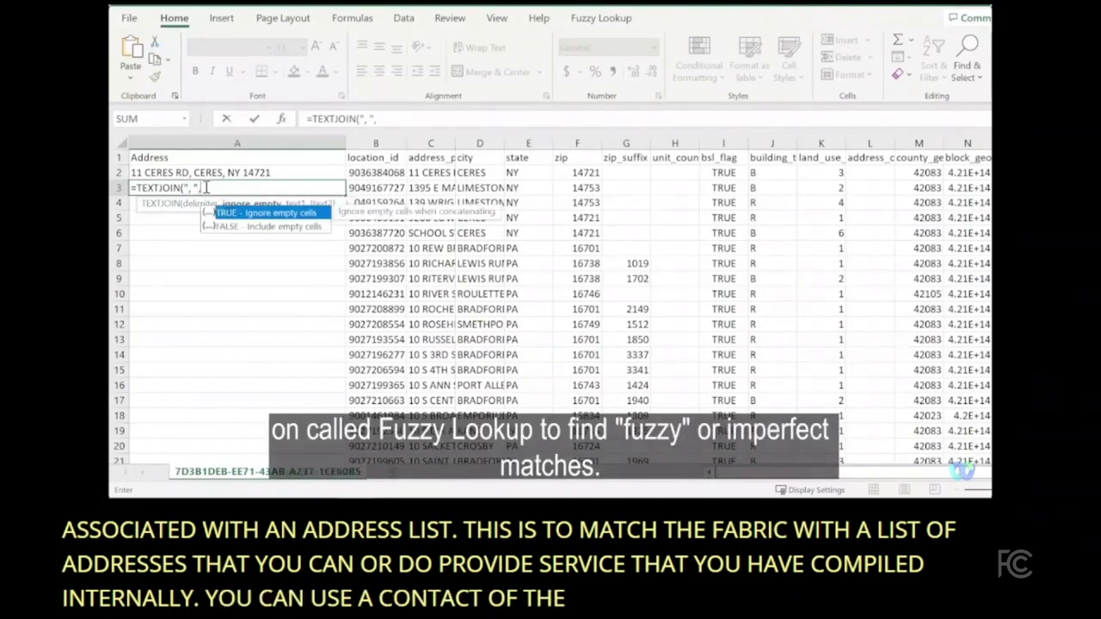
type("True")
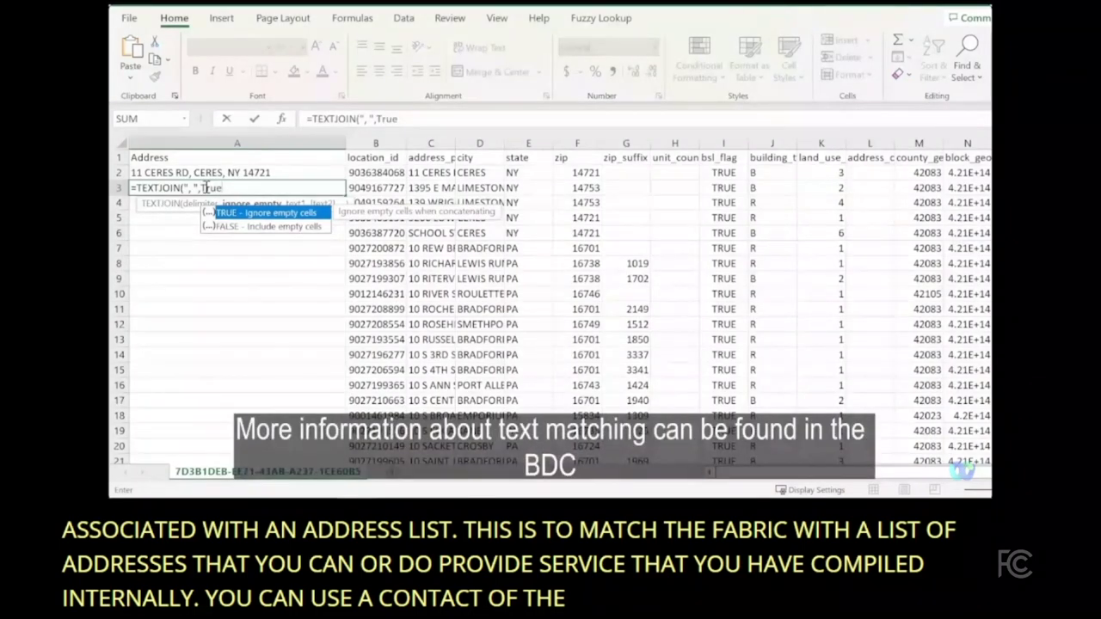
key("Tab")
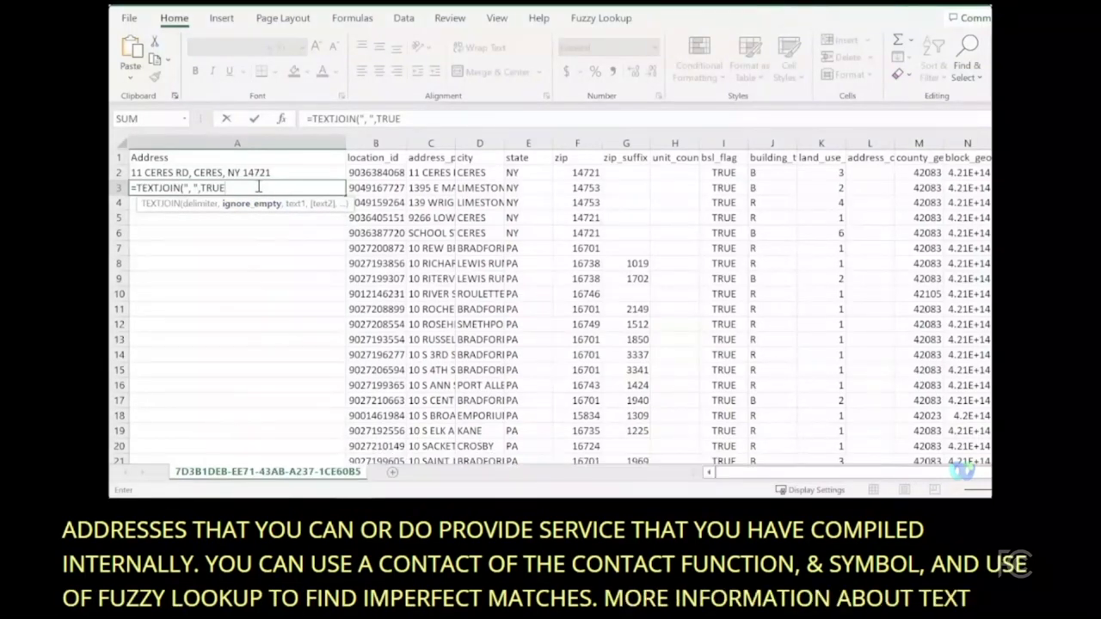
type(",")
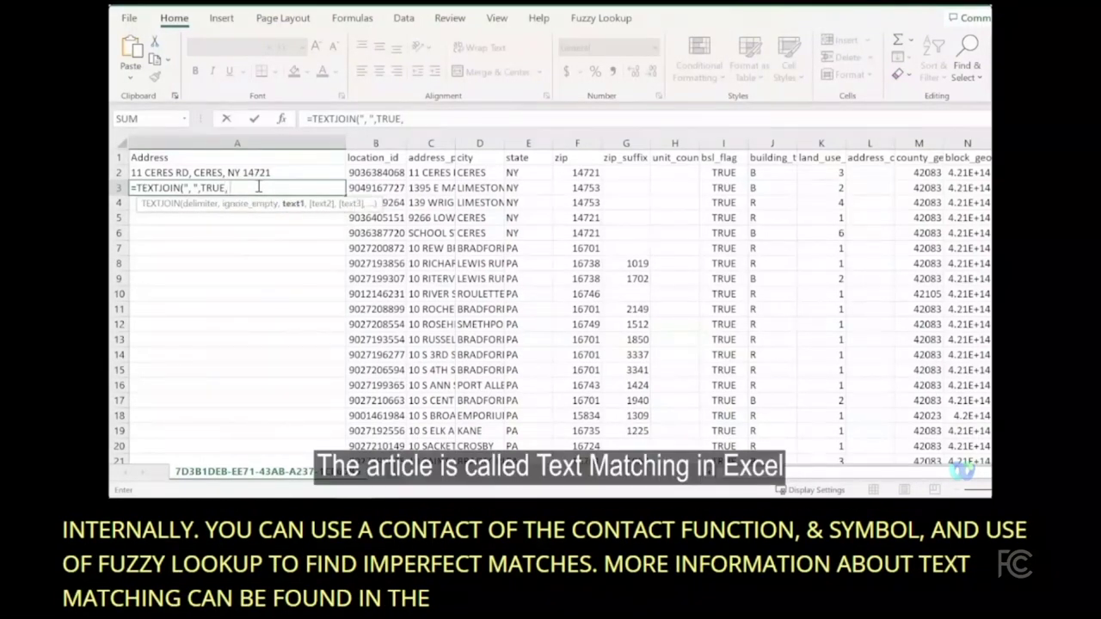
left_click(441, 188)
left_click_drag(449, 188, 514, 189)
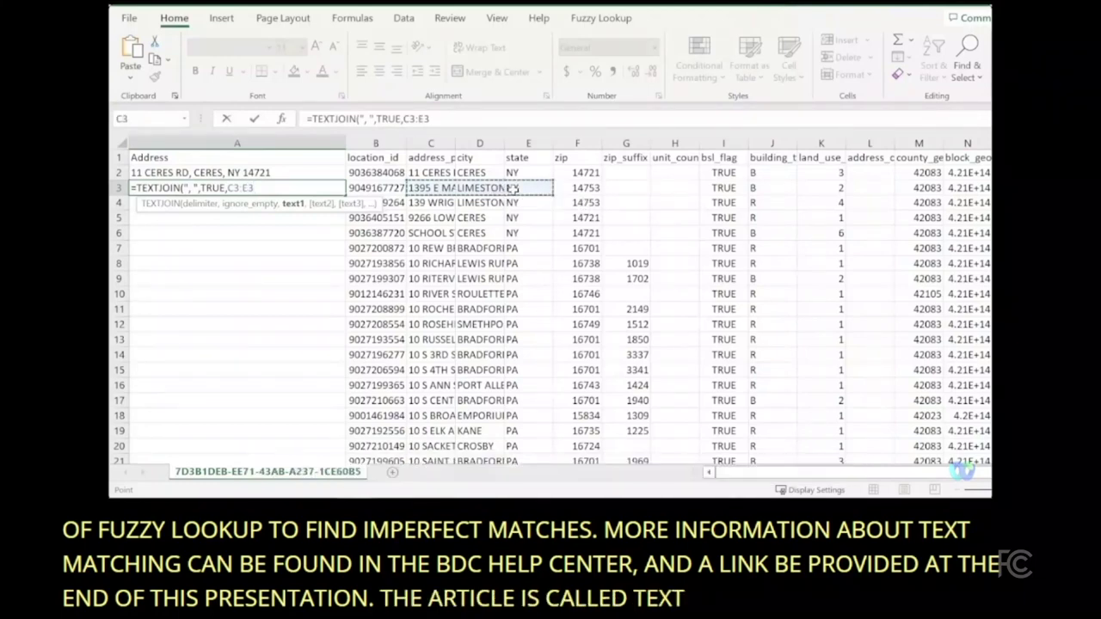
type(")")
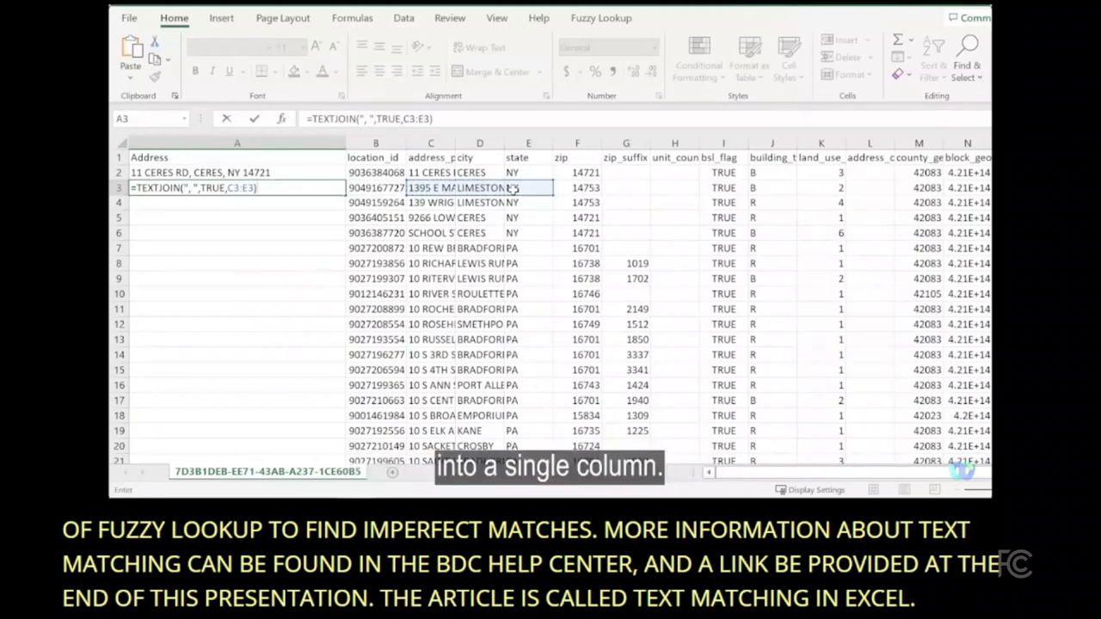
Complete the A3 formula by appending a space and a TEXTJOIN of F3:G3 with the "-" delimiter and TRUE to ignore empty cells.
type("&")
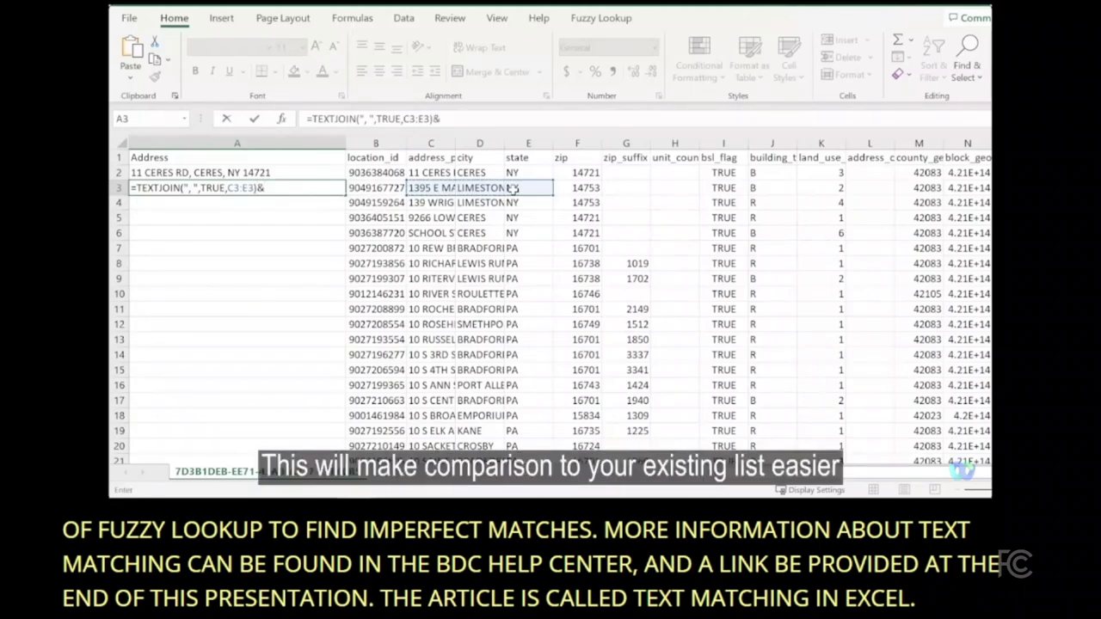
type("\"")
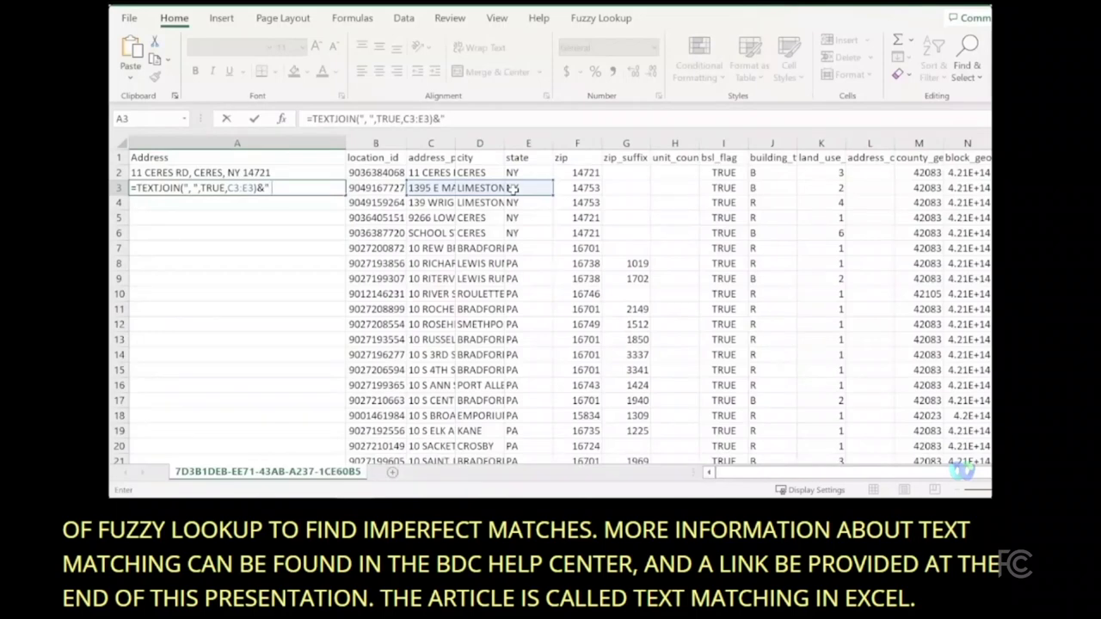
type(" \"")
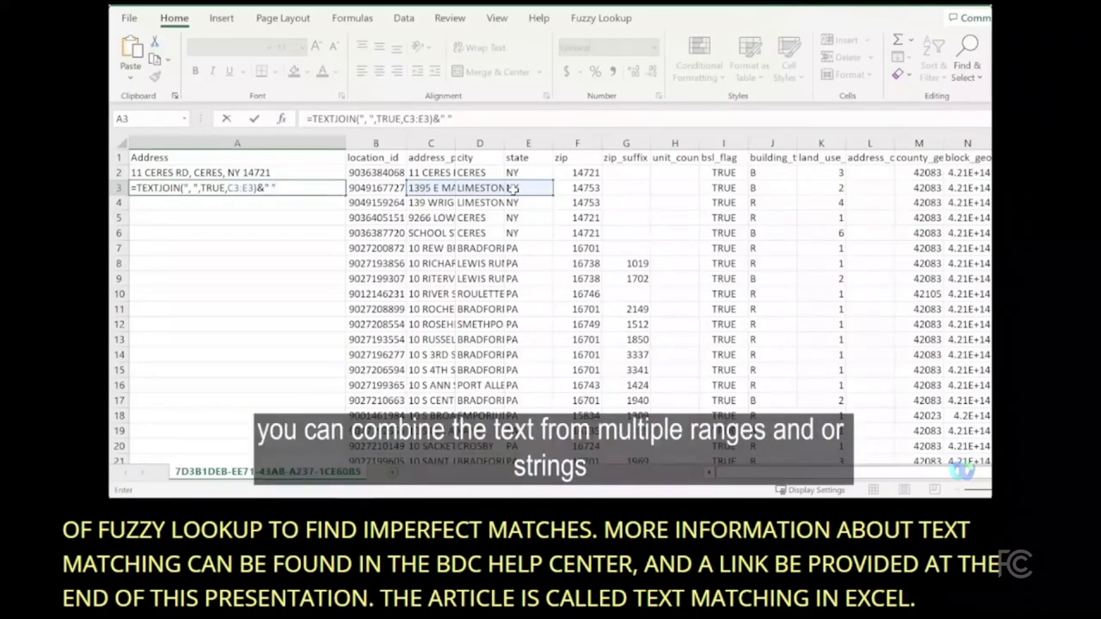
type("&Tex")
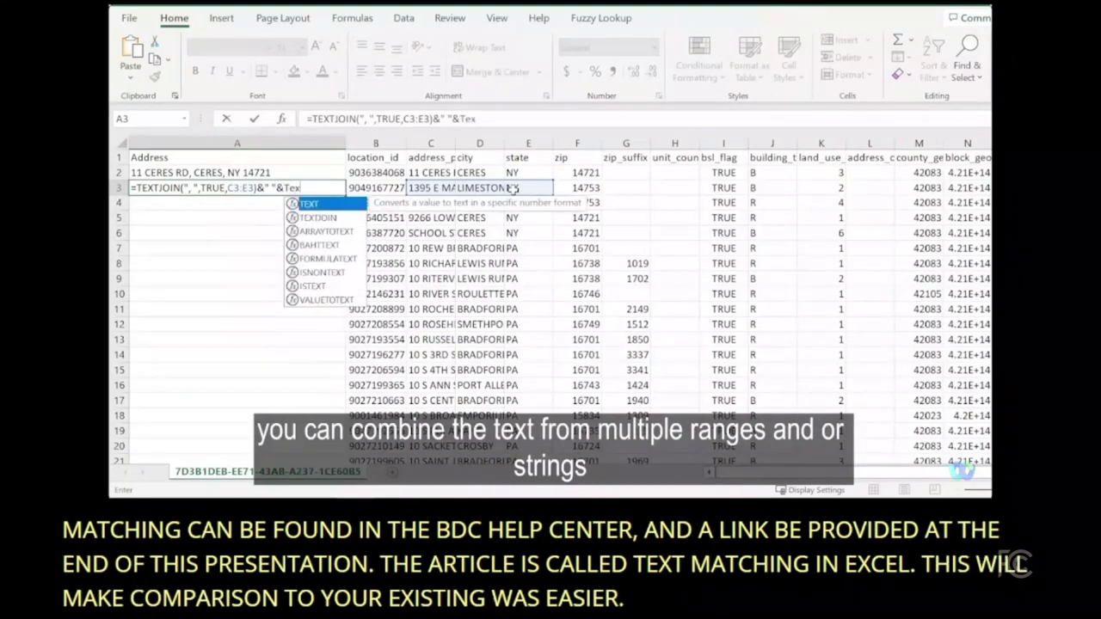
type("t")
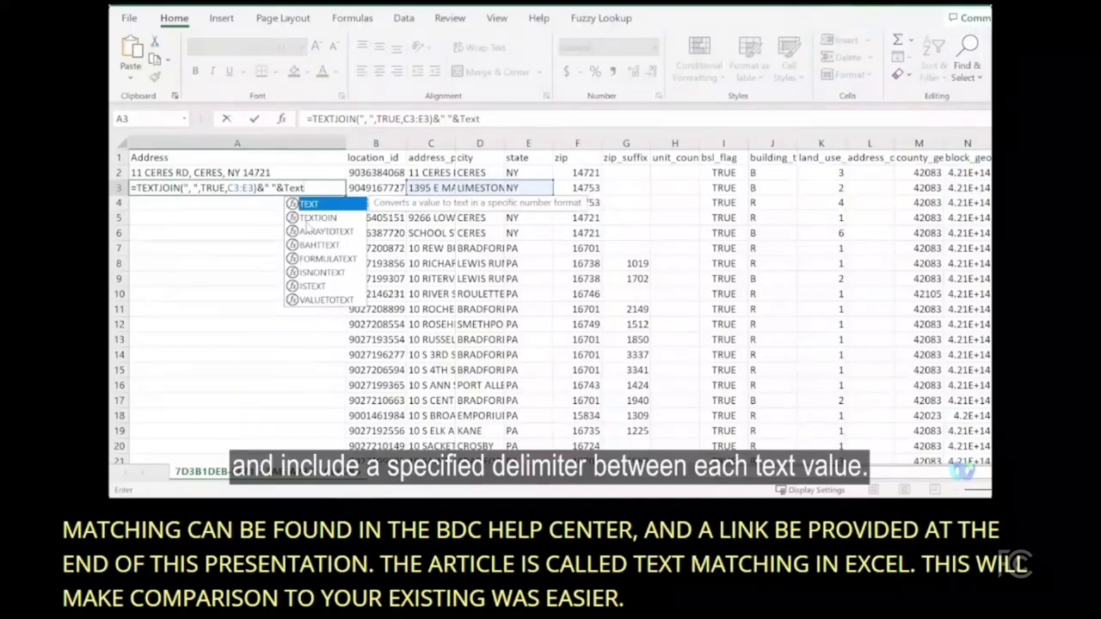
left_click(310, 218)
double_click(310, 218)
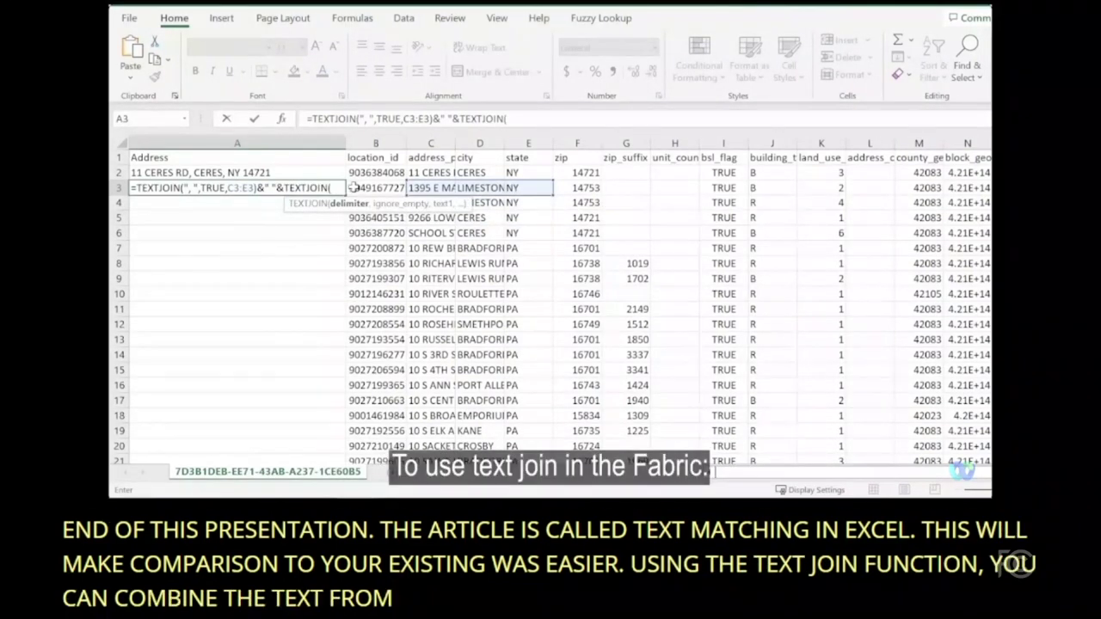
type("\"-\"")
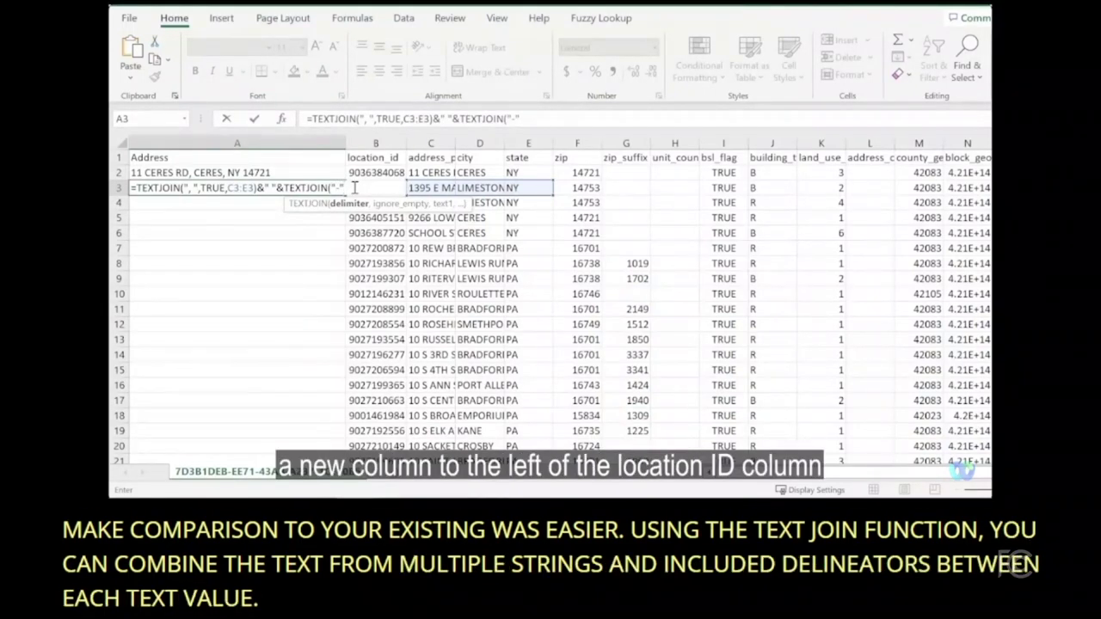
type(",")
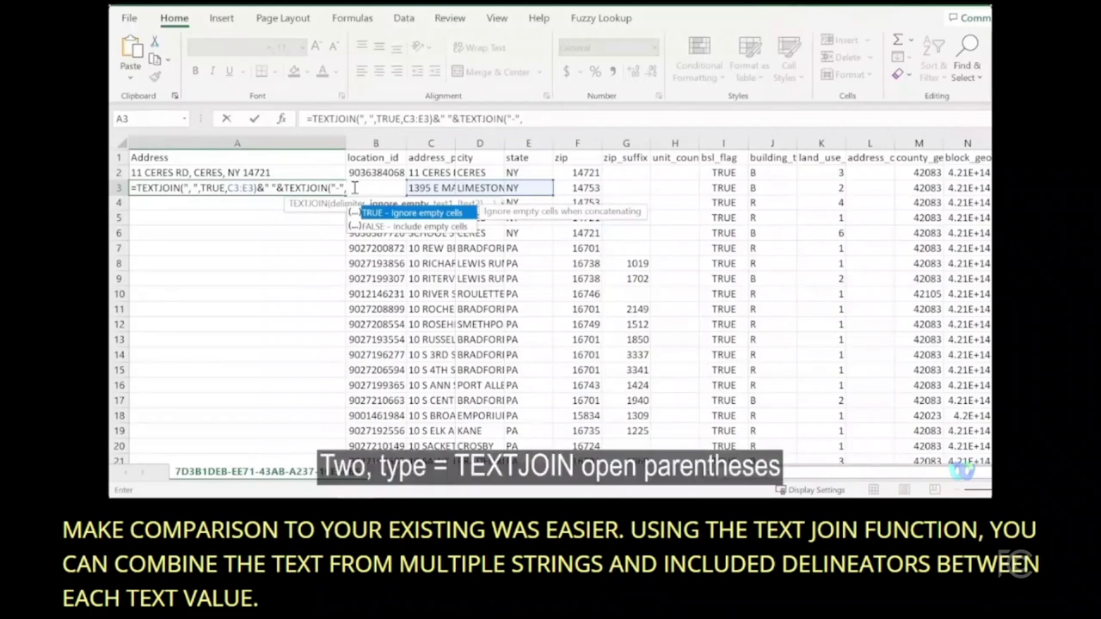
type("TRUE")
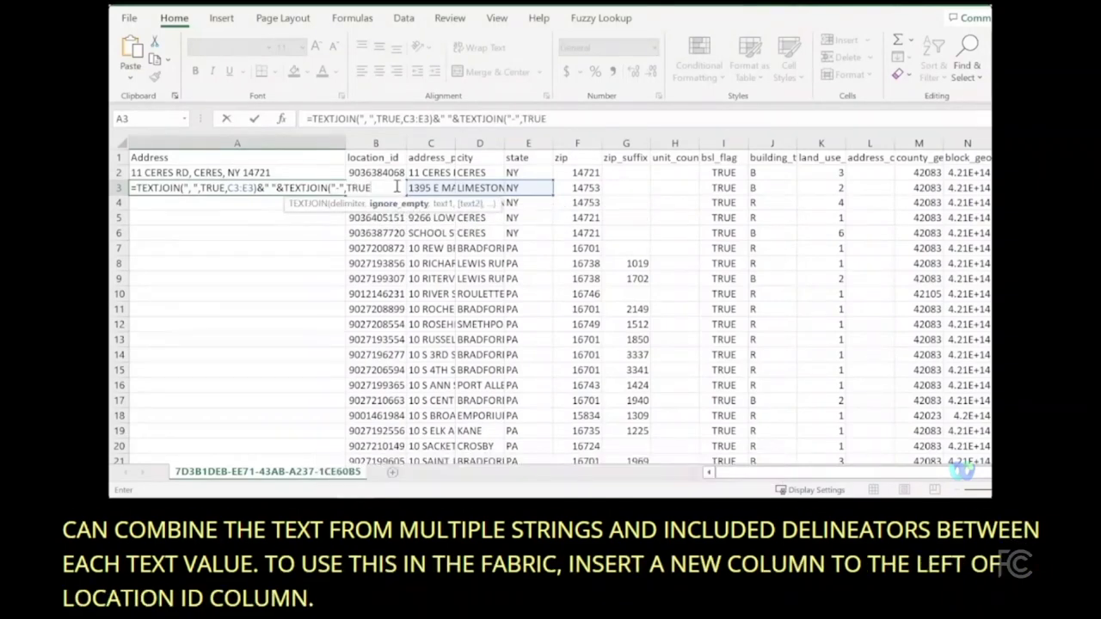
type(",")
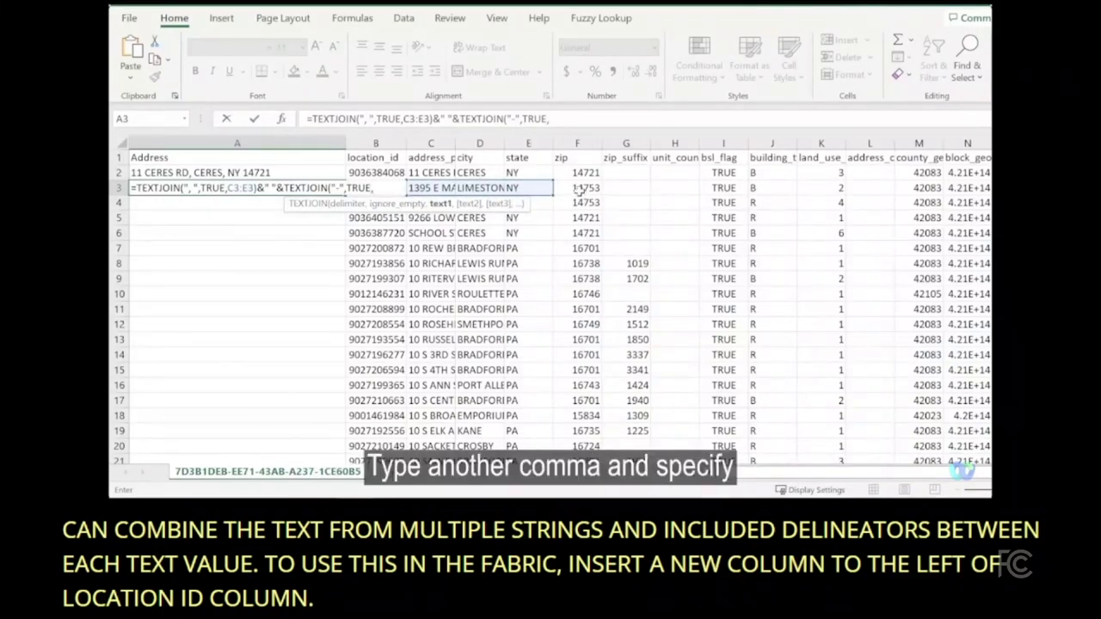
left_click_drag(579, 187, 612, 196)
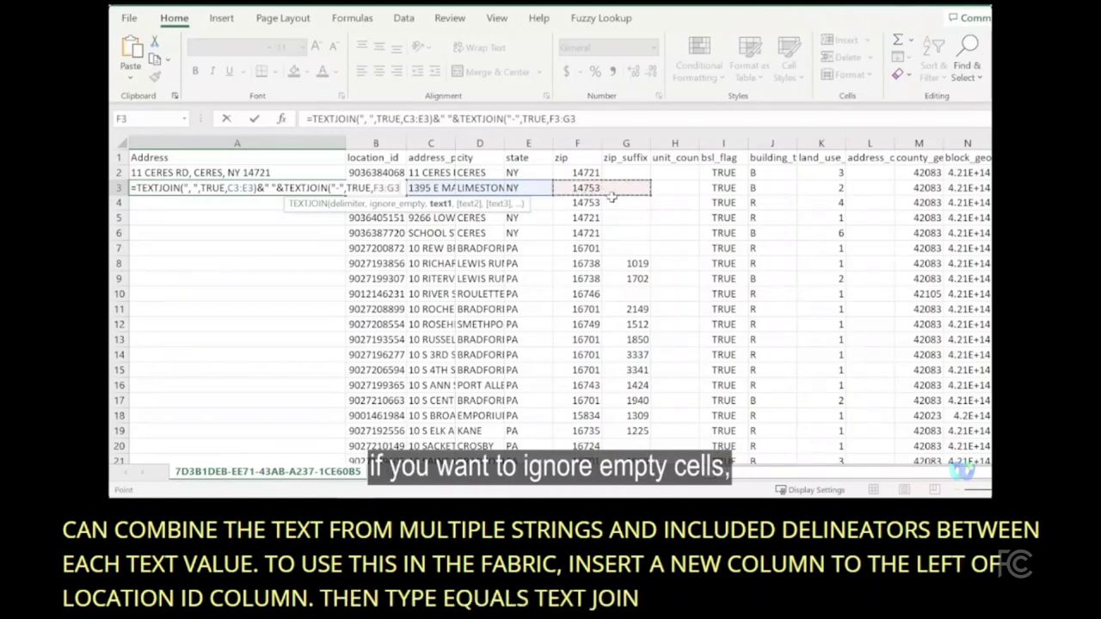
key("Return")
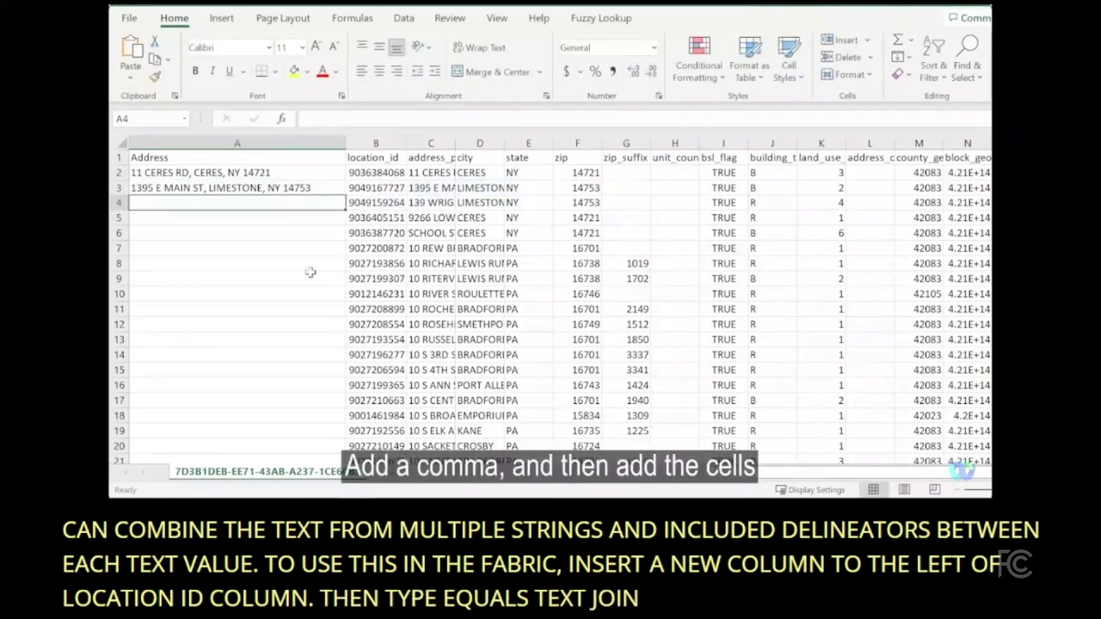
Fill the A3 formula down the whole Address column and widen column A to fit the combined addresses.
left_click(293, 187)
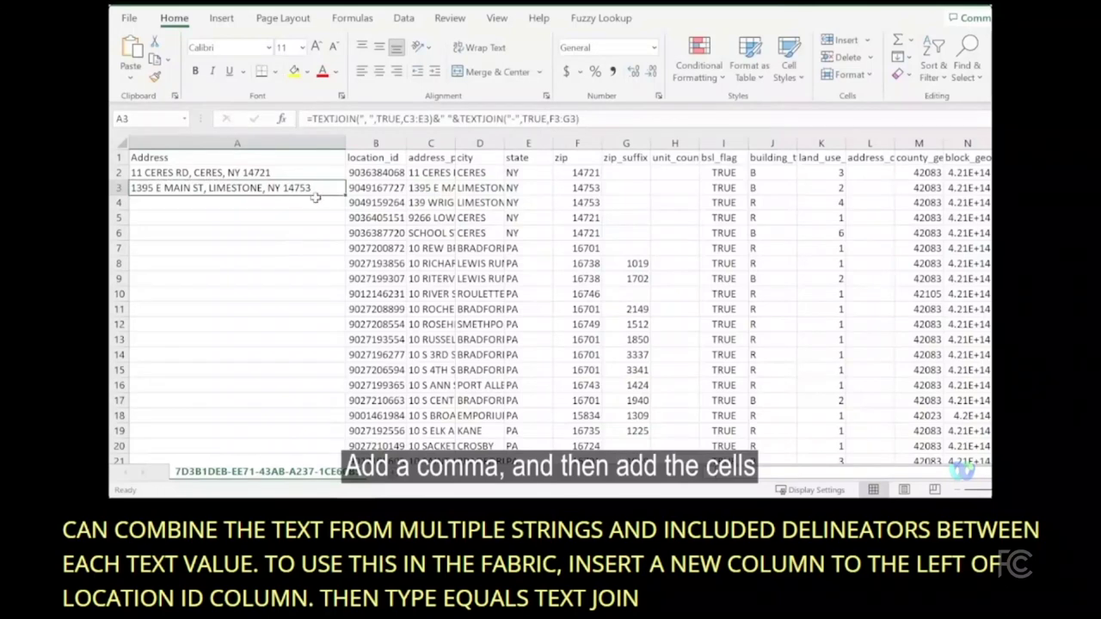
left_click_drag(346, 198, 347, 198)
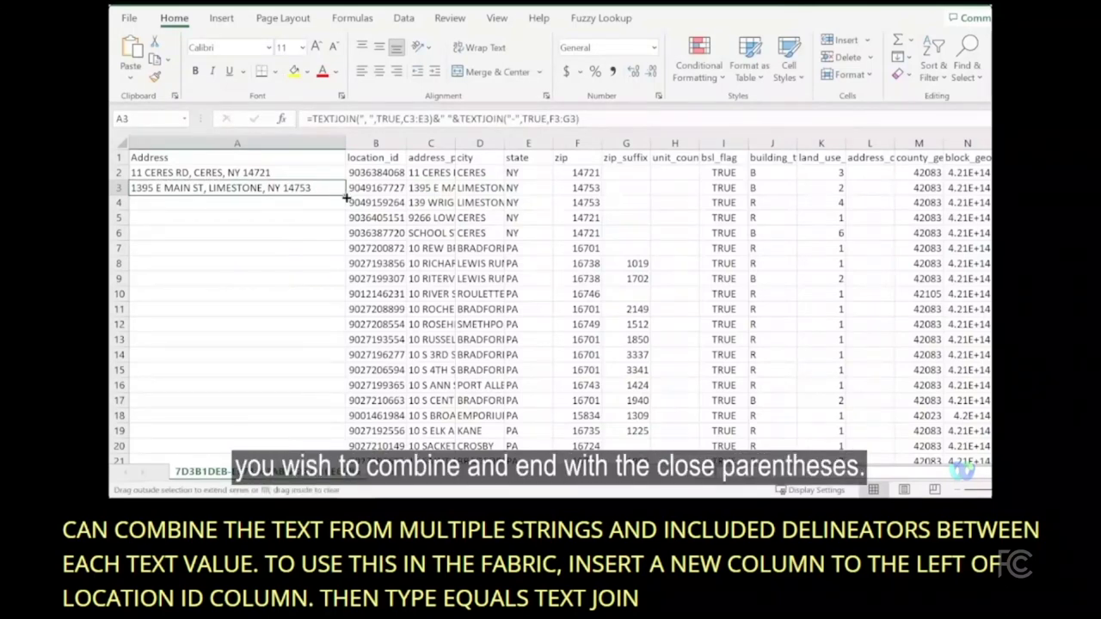
double_click(347, 197)
left_click_drag(346, 144, 407, 144)
left_click(354, 281)
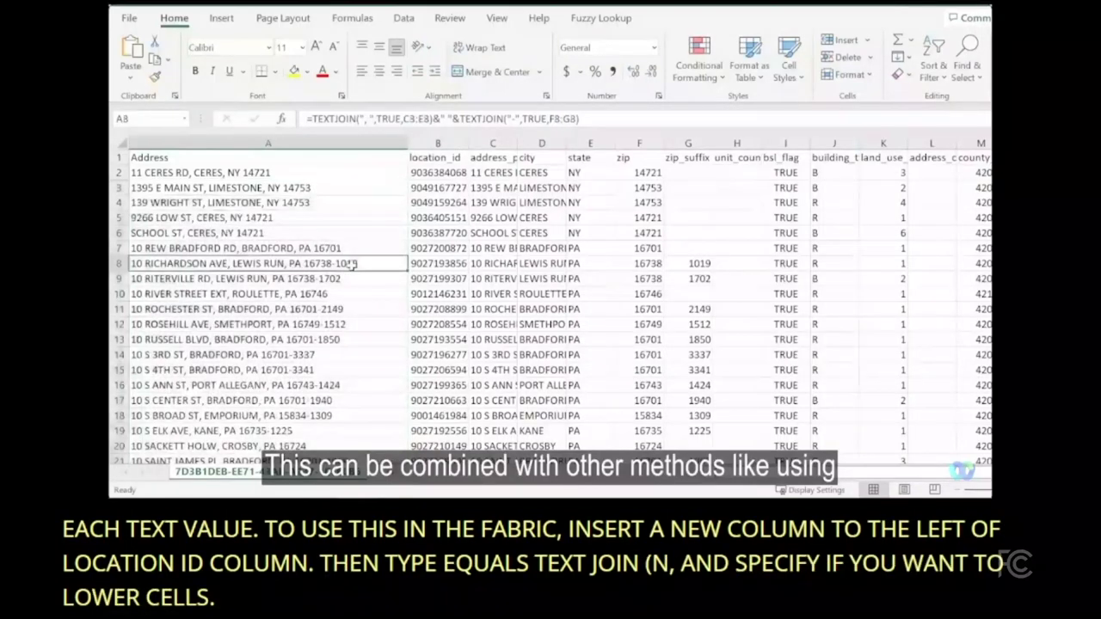
left_click(338, 249)
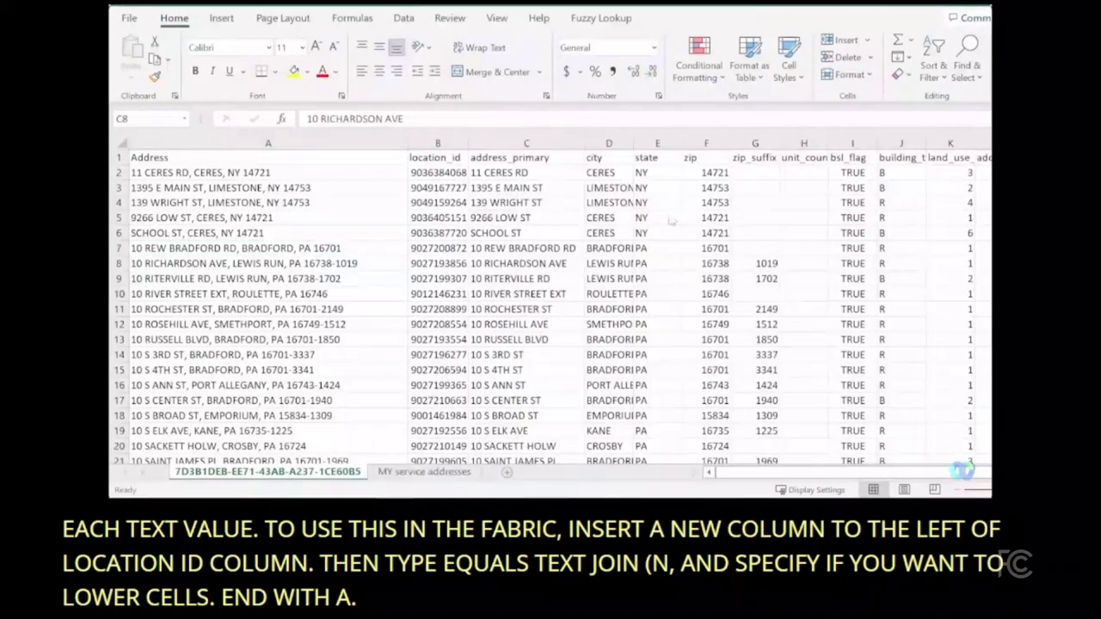
Replace the TEXTJOIN formulas in the Fabric sheet's Address column A with their static values.
left_click(314, 186)
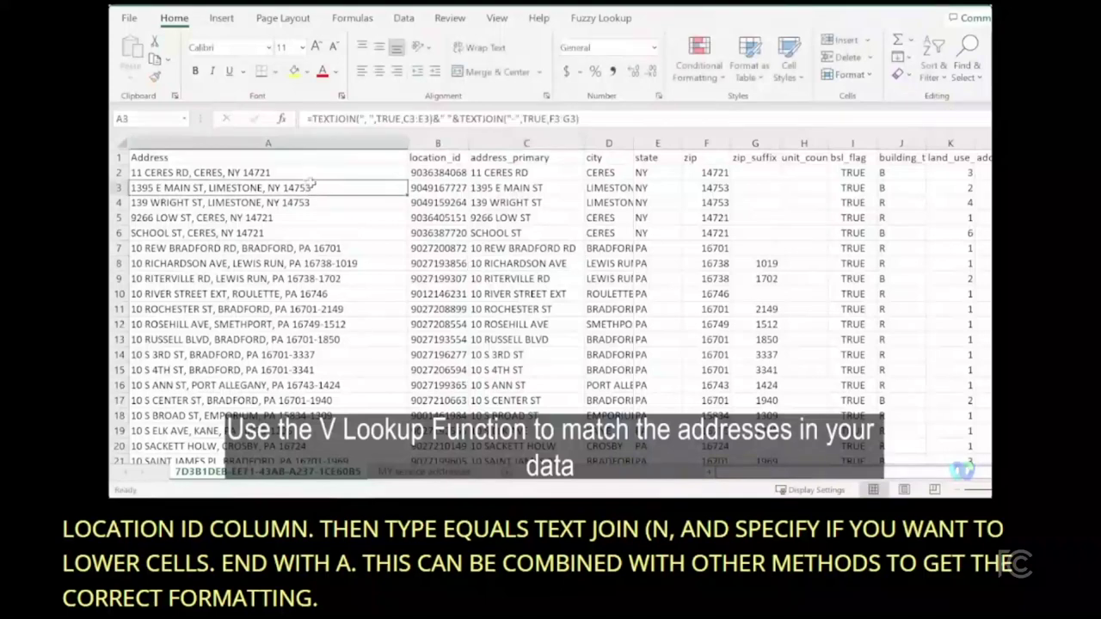
left_click(315, 139)
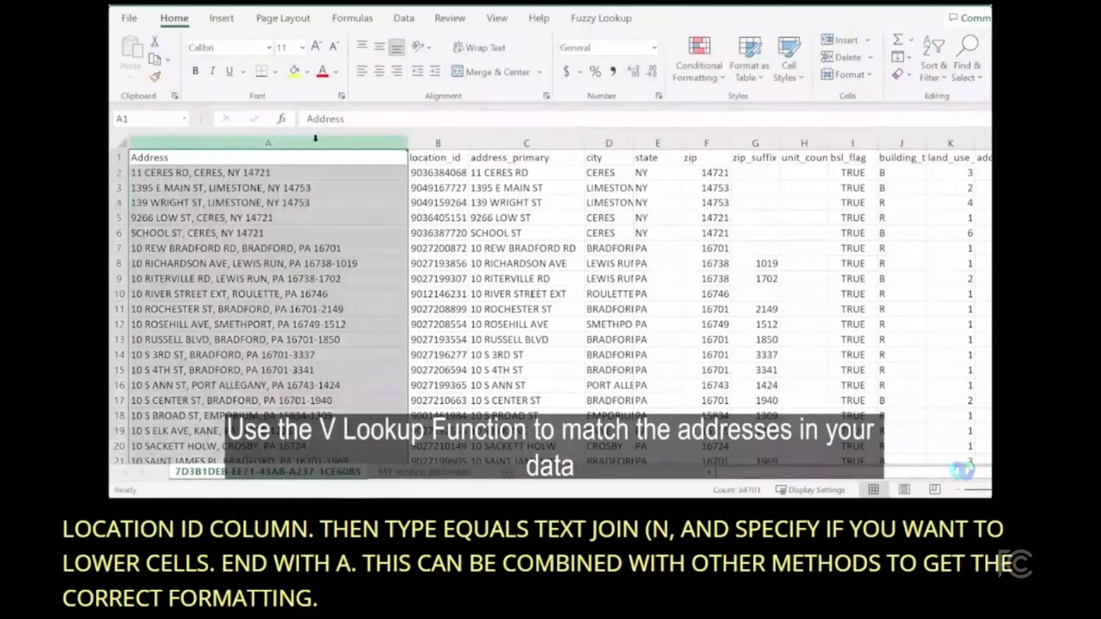
right_click(294, 225)
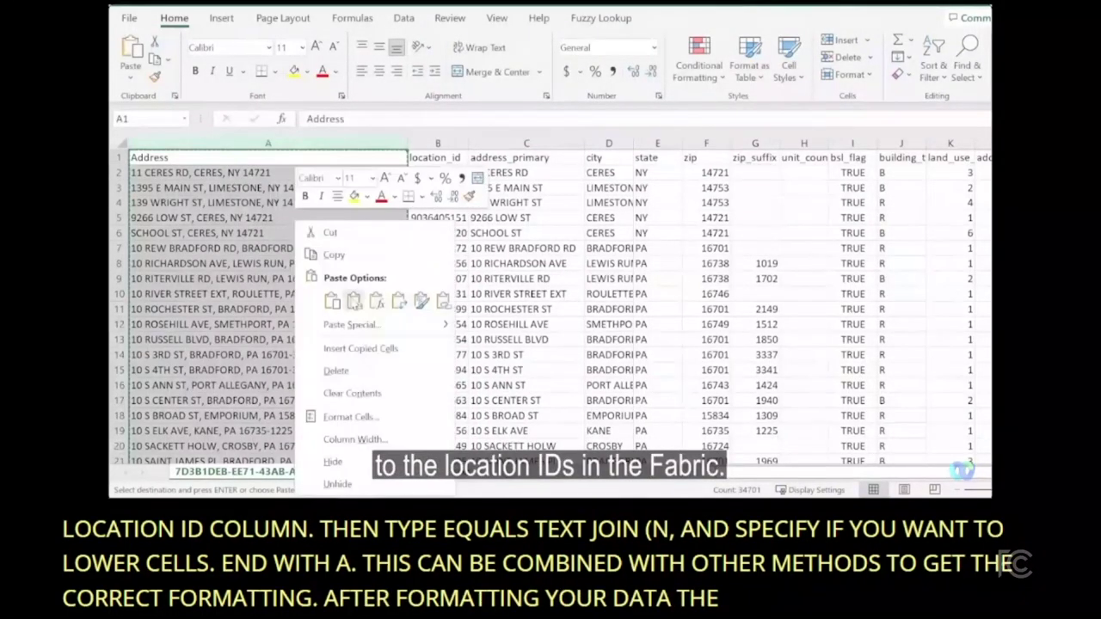
left_click(354, 302)
left_click(309, 278)
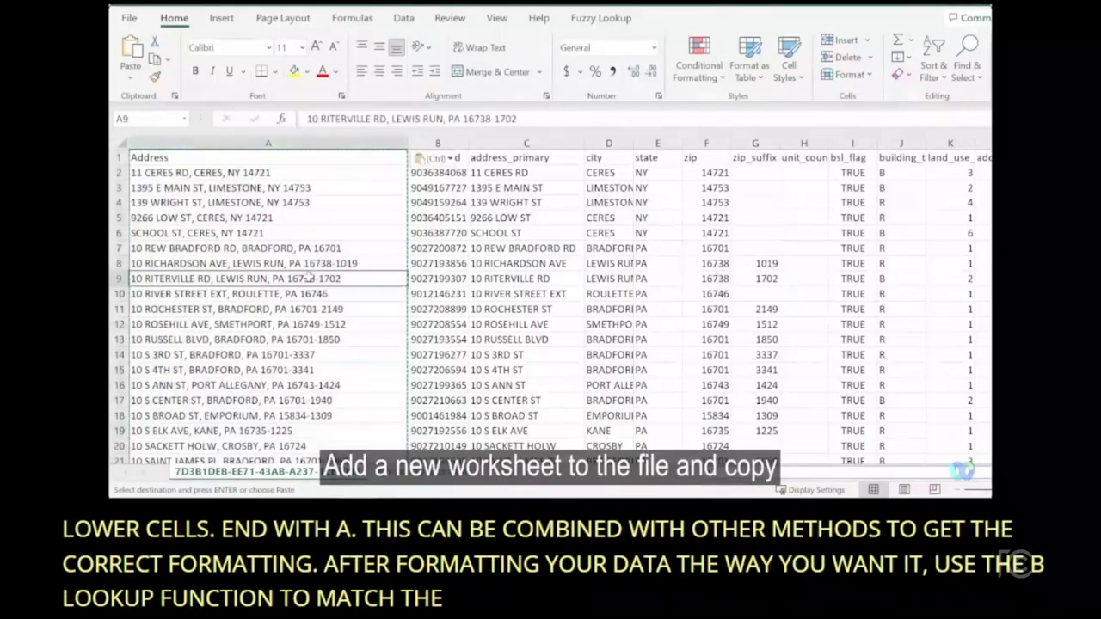
On the MY service addresses sheet, start a VLOOKUP formula in B2 with A2 as the lookup value.
left_click(455, 264)
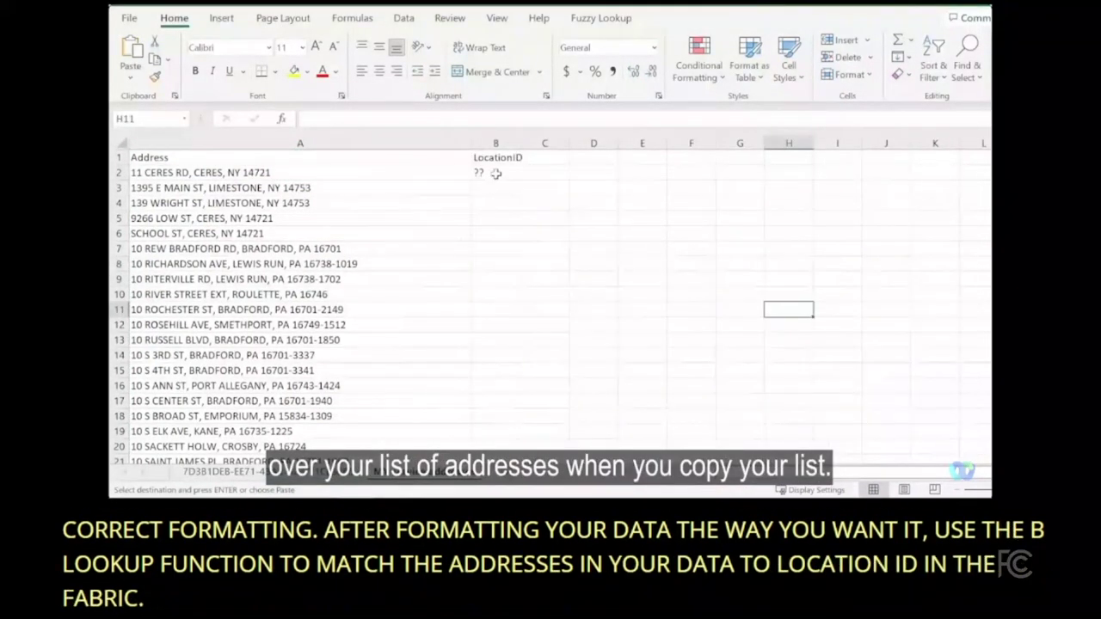
left_click(497, 173)
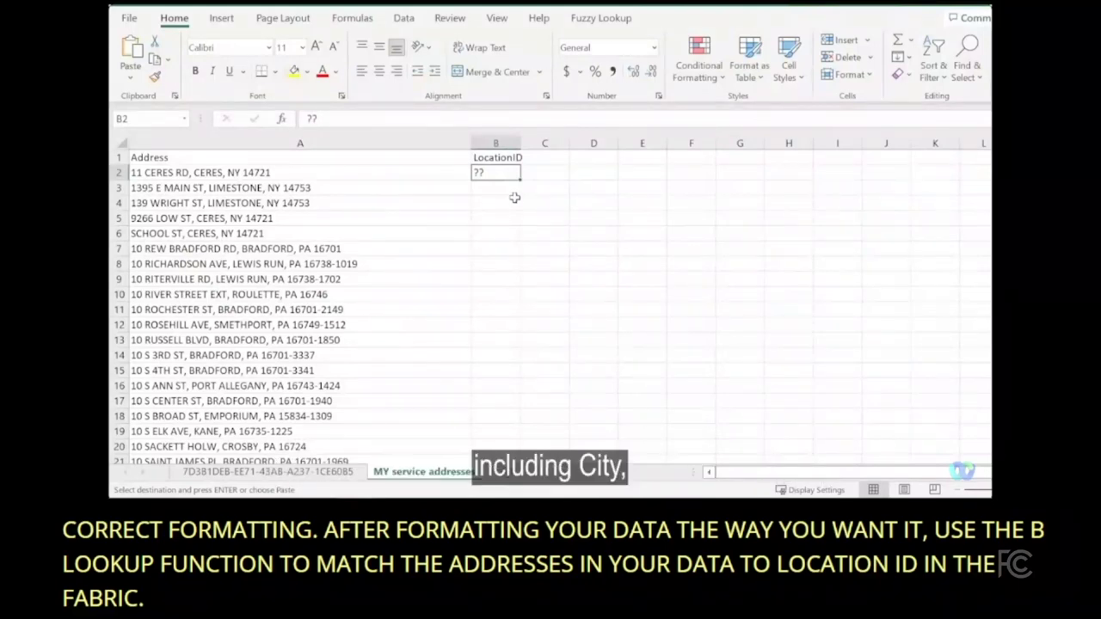
type("=vl")
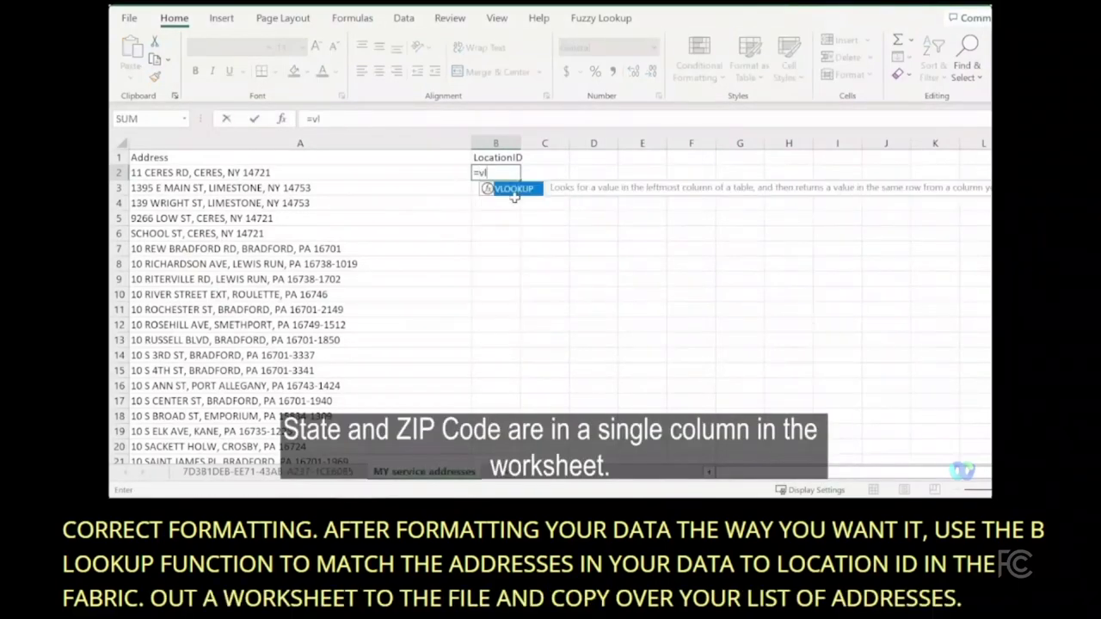
type("ookup(")
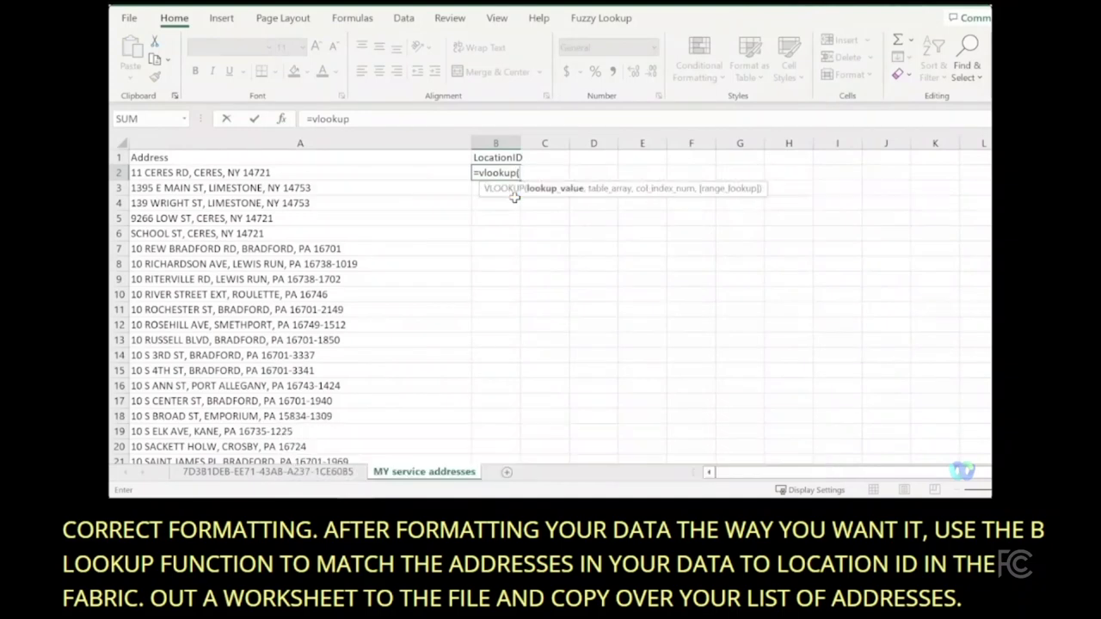
left_click(397, 172)
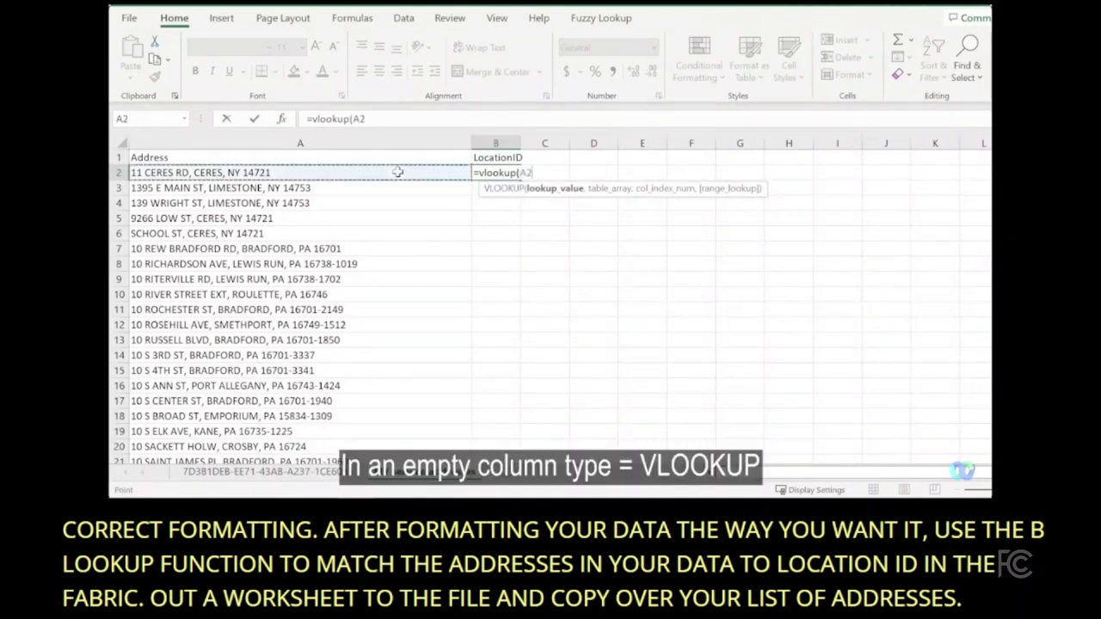
type(",")
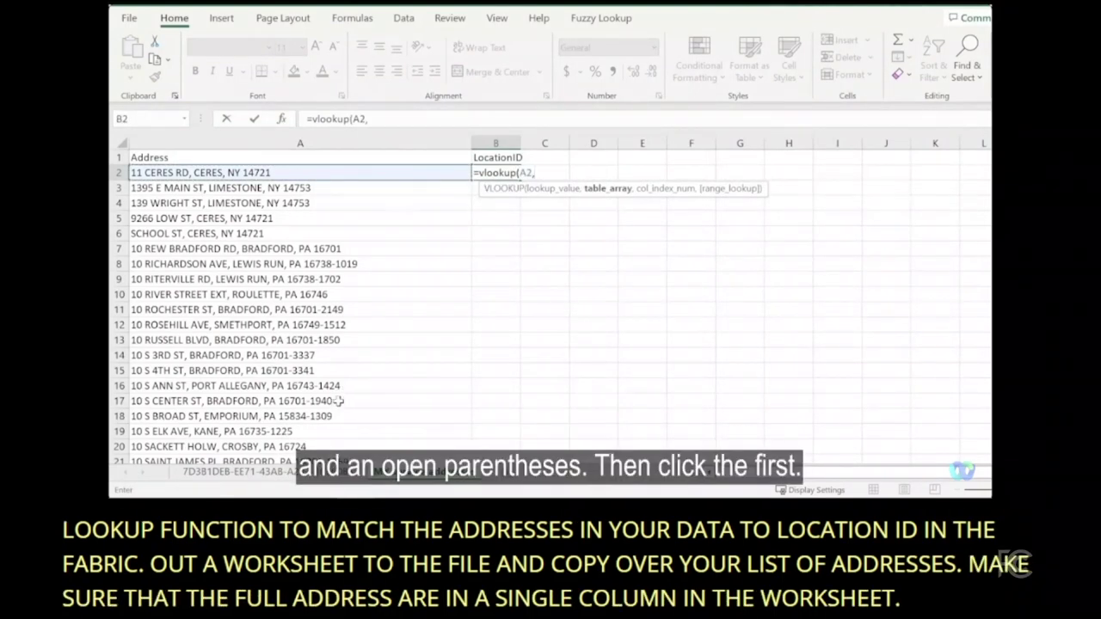
Complete the B2 VLOOKUP with columns A:B of the 7D3B1DEB-EE71-43AB-A237-1CE60B5 sheet as the table array, column index 2 and FALSE.
left_click(232, 472)
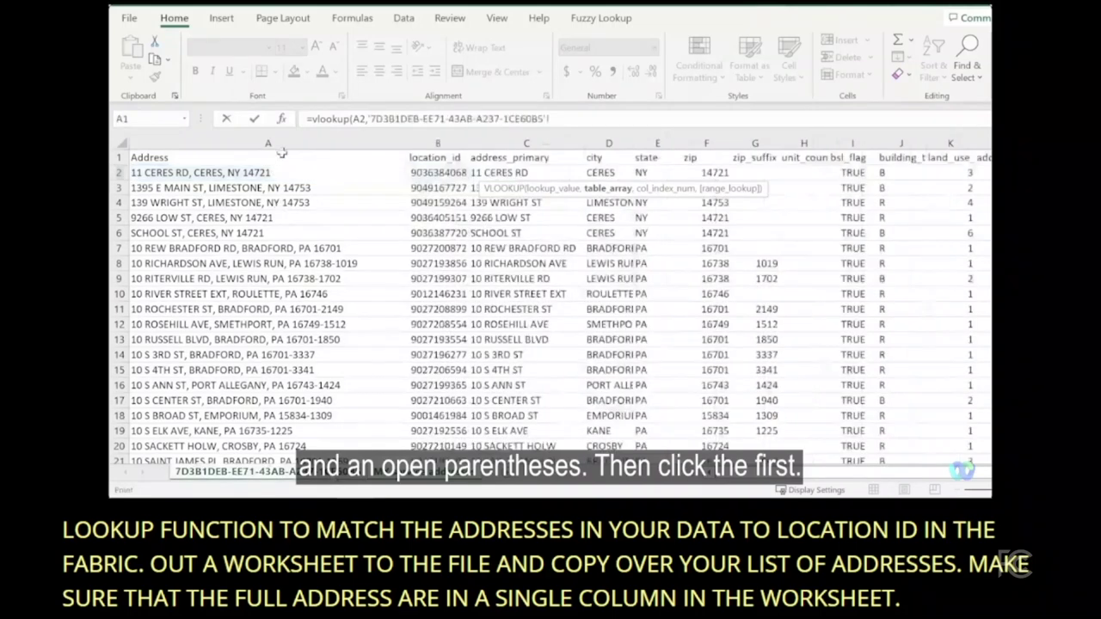
left_click(301, 142)
left_click_drag(301, 142, 436, 142)
type(",2")
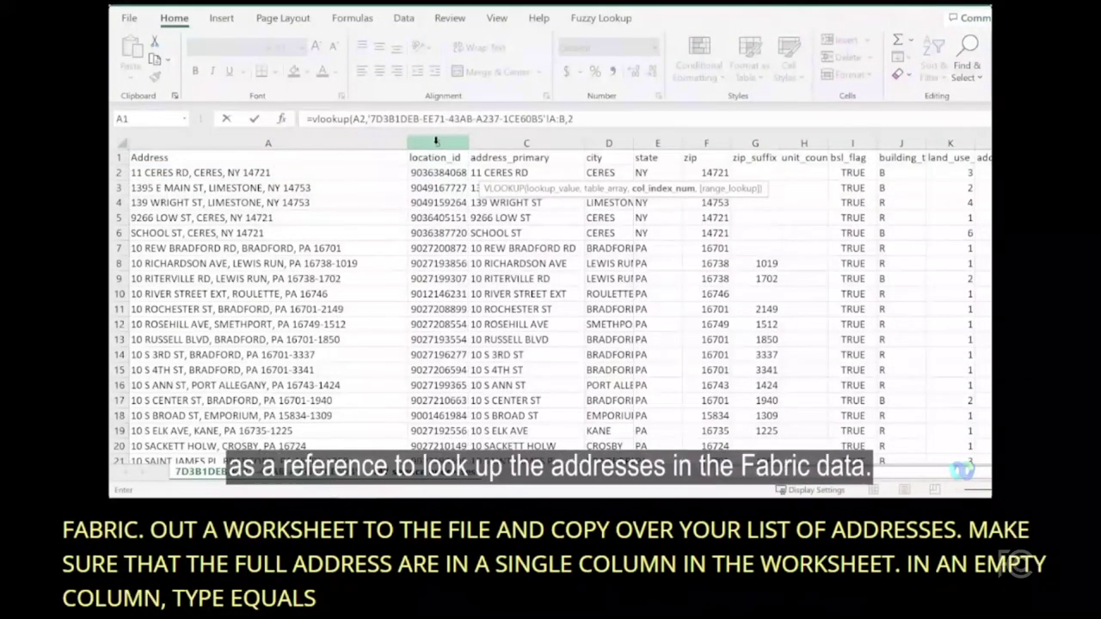
type(",f")
double_click(611, 210)
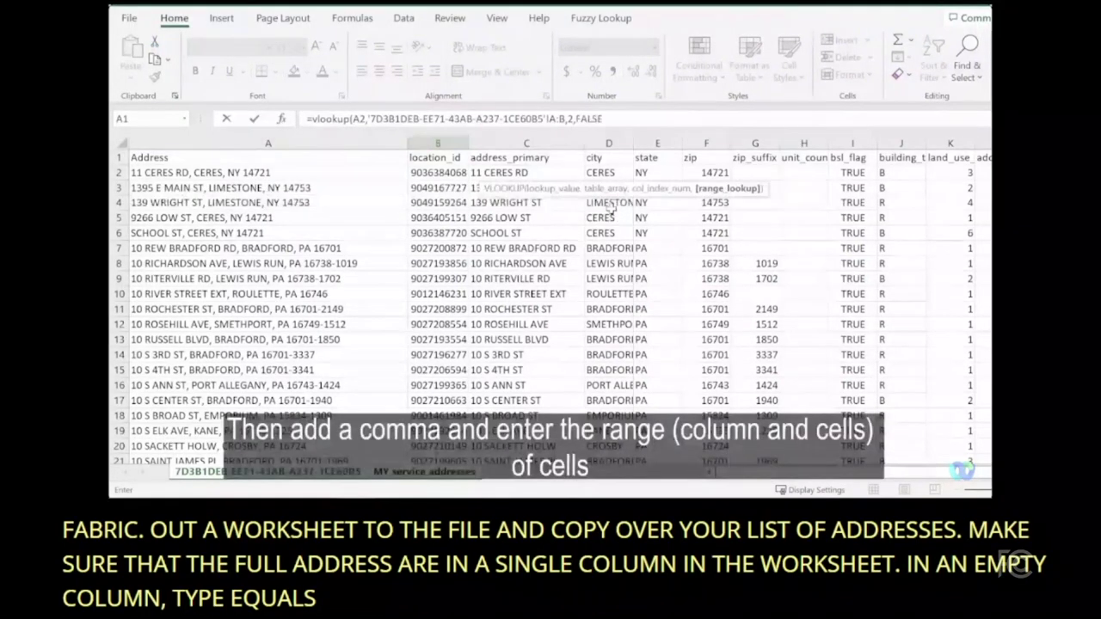
type(")")
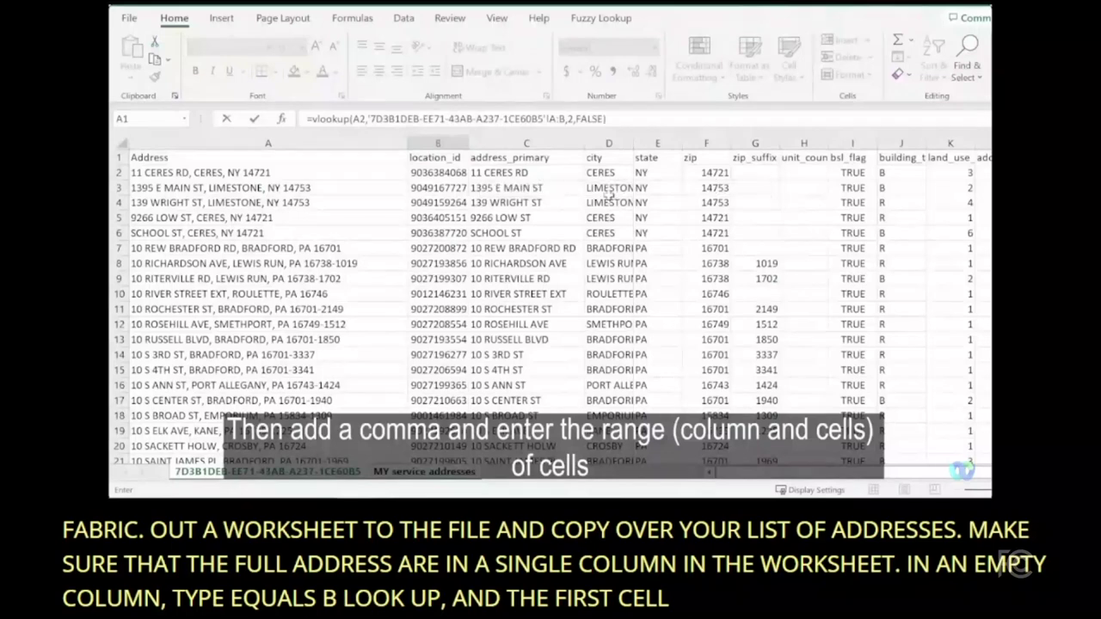
key("Return")
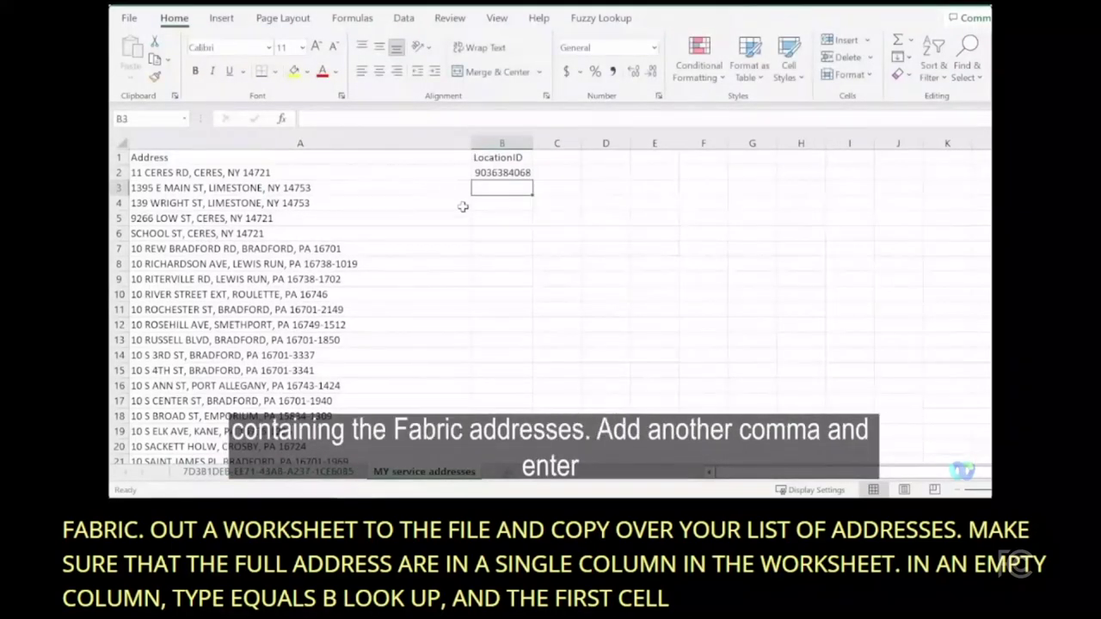
Fill the B2 VLOOKUP formula down the whole LocationID column and look through the filled rows.
left_click(511, 175)
double_click(533, 180)
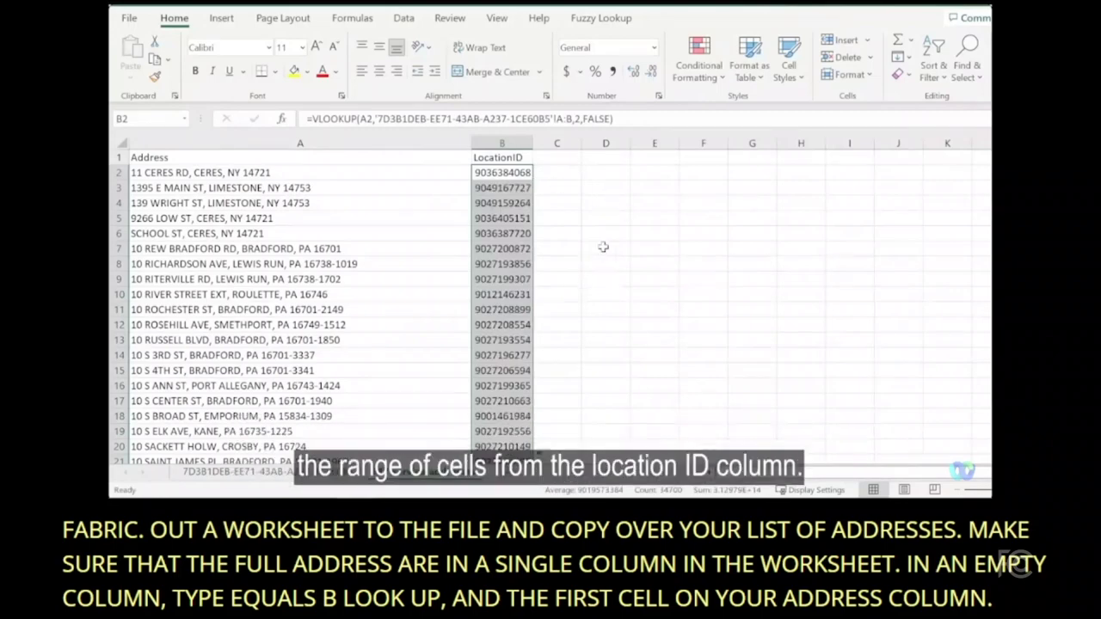
scroll(602, 246, "down", 15)
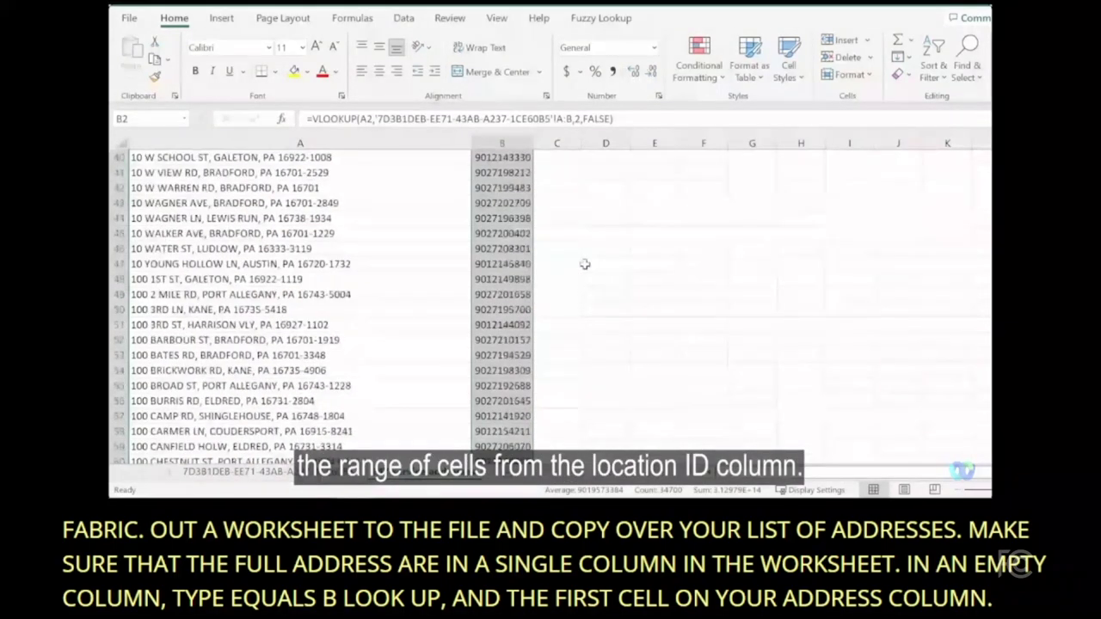
scroll(585, 264, "down", 10)
scroll(582, 267, "up", 20)
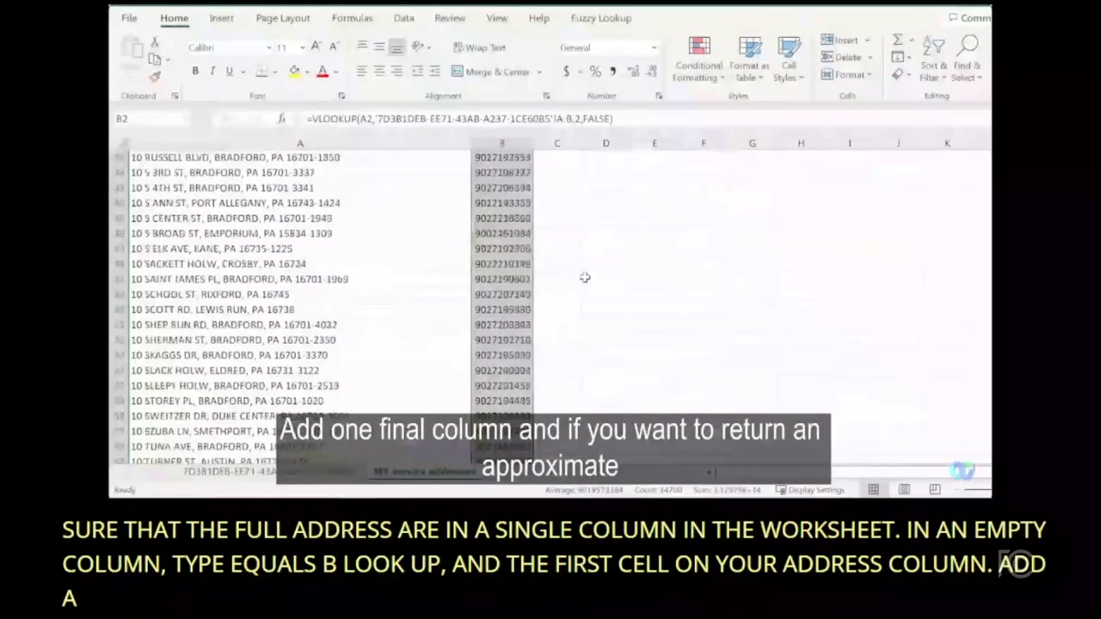
Delete the last ZIP code digit from the address in A7 and select the LocationID cell beside it.
left_click(290, 233)
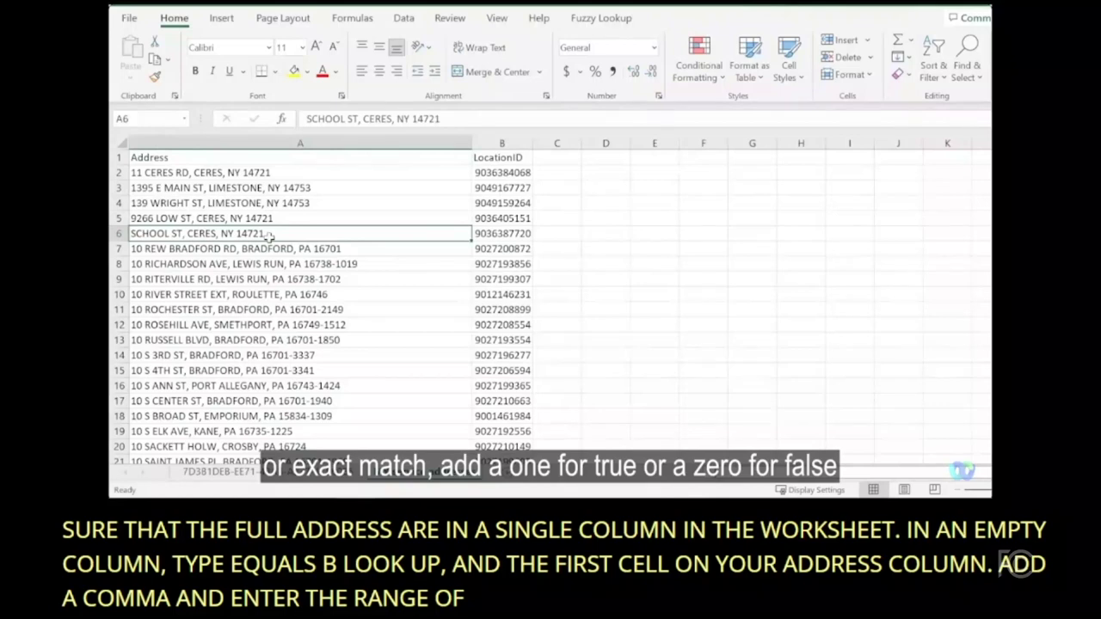
double_click(359, 249)
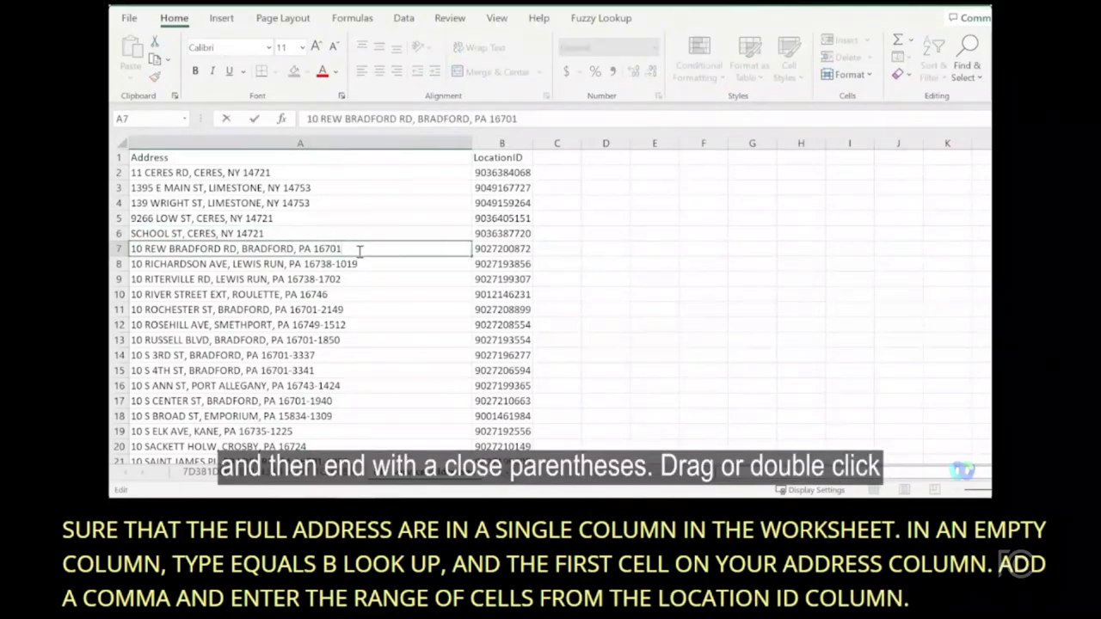
key("Return")
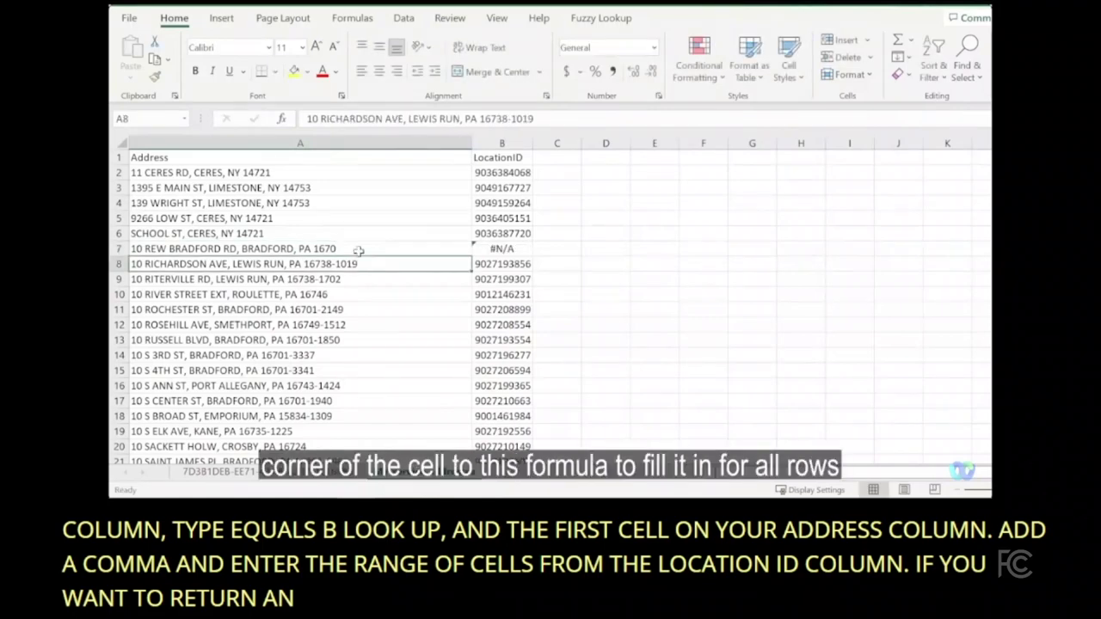
left_click(522, 240)
left_click(519, 248)
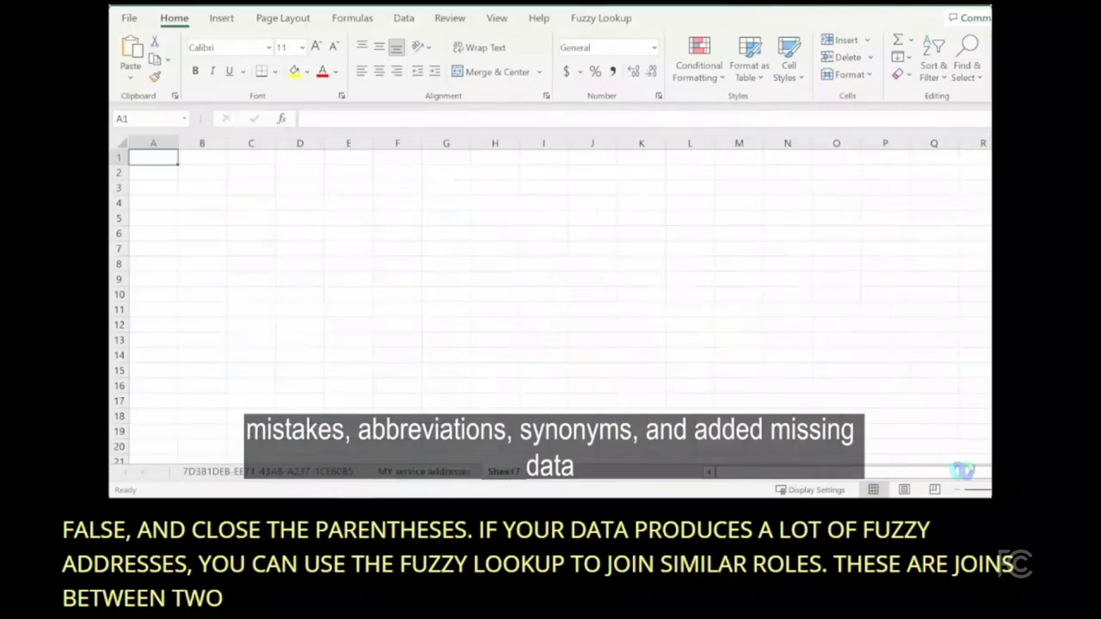
Open the Fuzzy Lookup pane, set Fabric as the left table and MYDATA as the right table, and review the left columns.
left_click(607, 25)
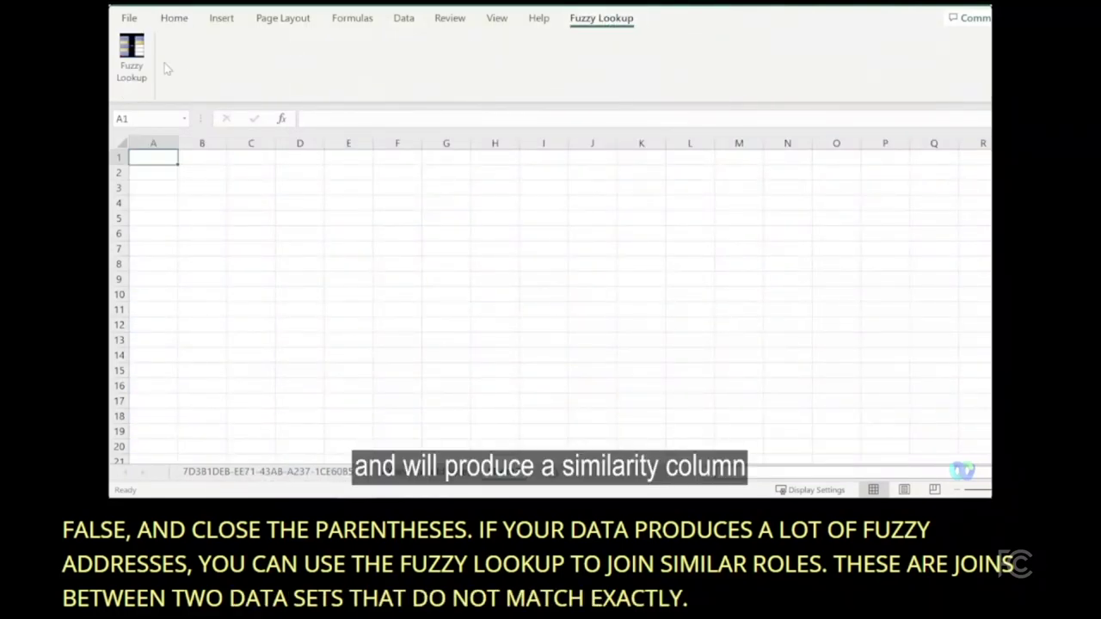
left_click(131, 53)
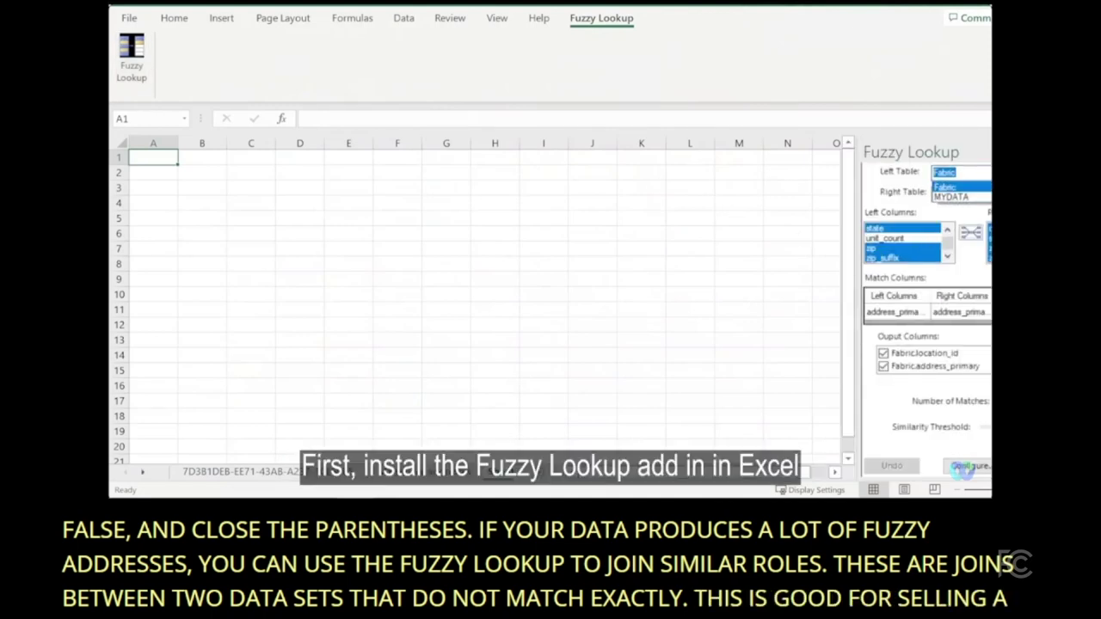
key("Tab")
key("alt+Down")
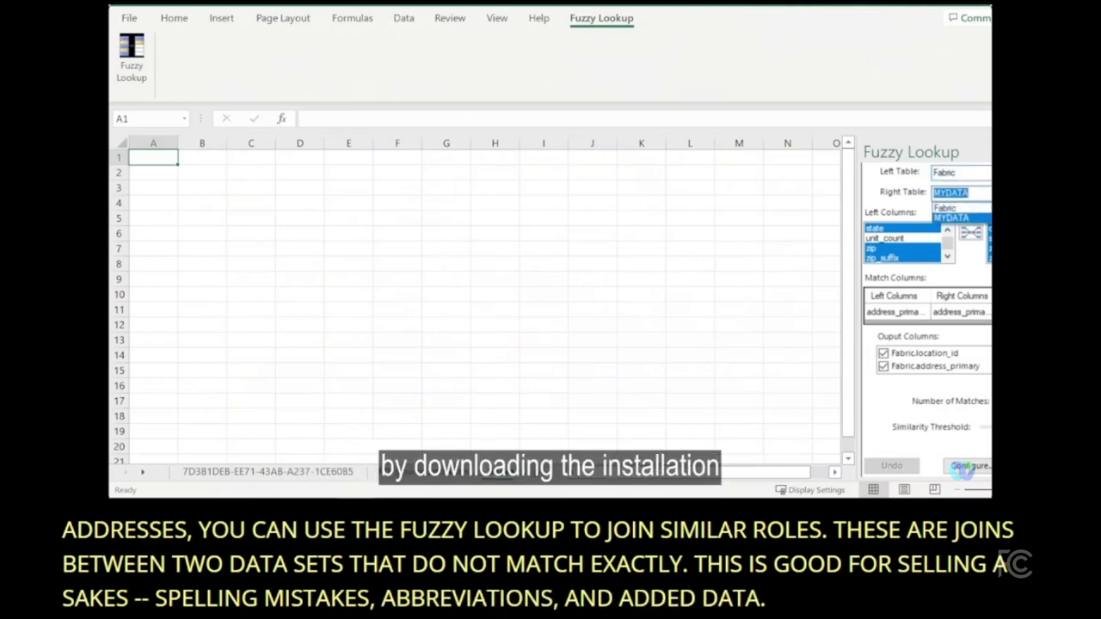
key("Return")
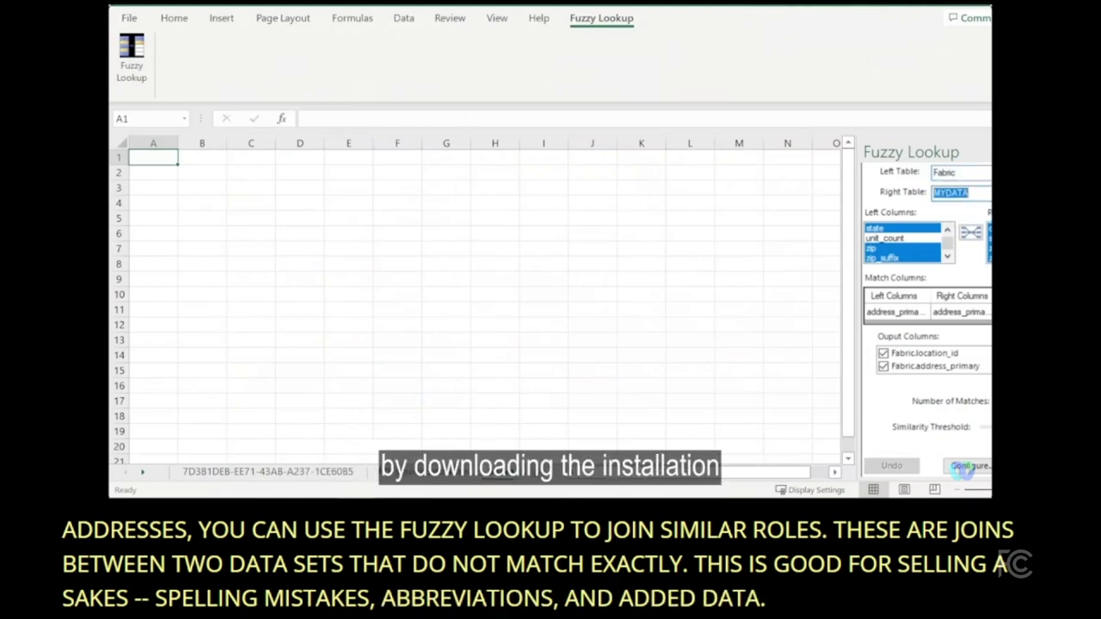
left_click(947, 244)
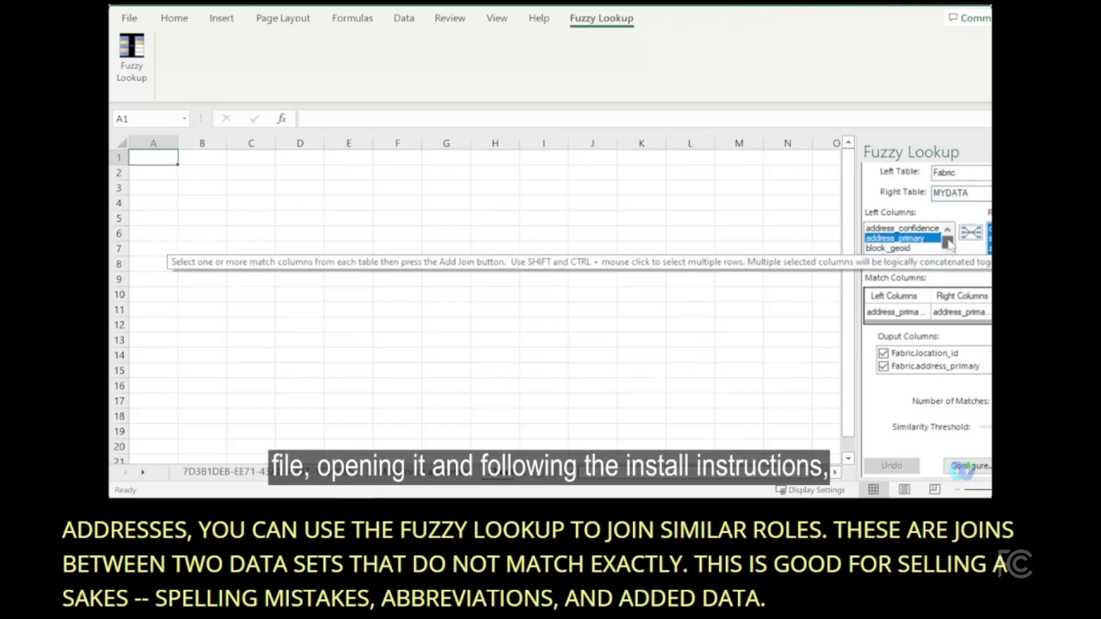
scroll(947, 244, "down", 1)
scroll(947, 245, "up", 1)
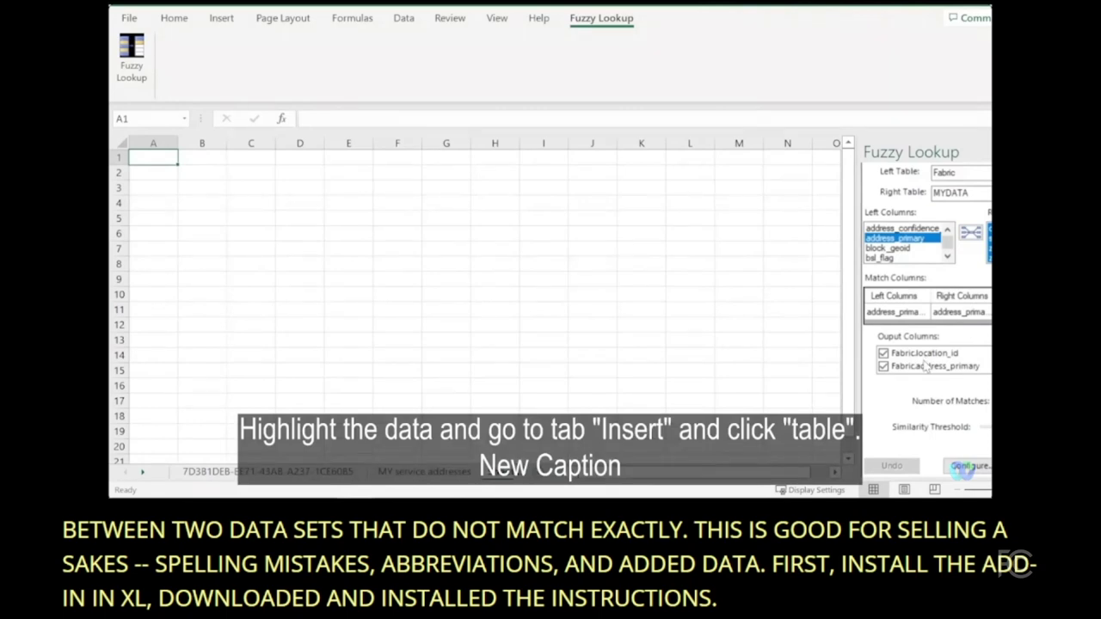
Exclude Fabric.city and Fabric.state from the Fuzzy Lookup output columns.
scroll(938, 366, "down", 4)
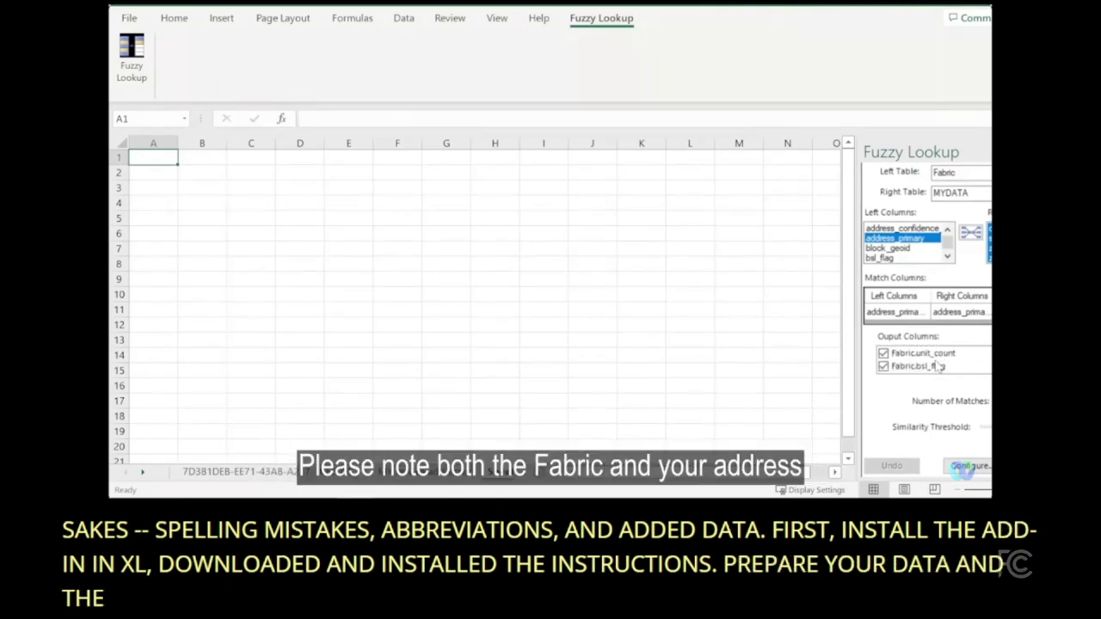
scroll(938, 366, "up", 4)
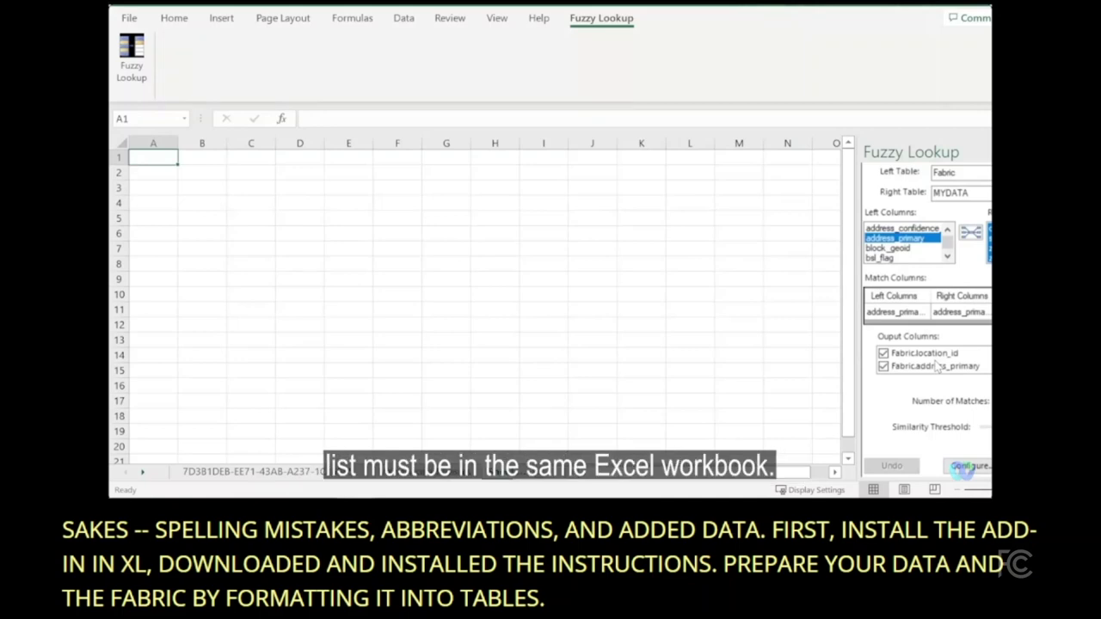
scroll(896, 370, "down", 1)
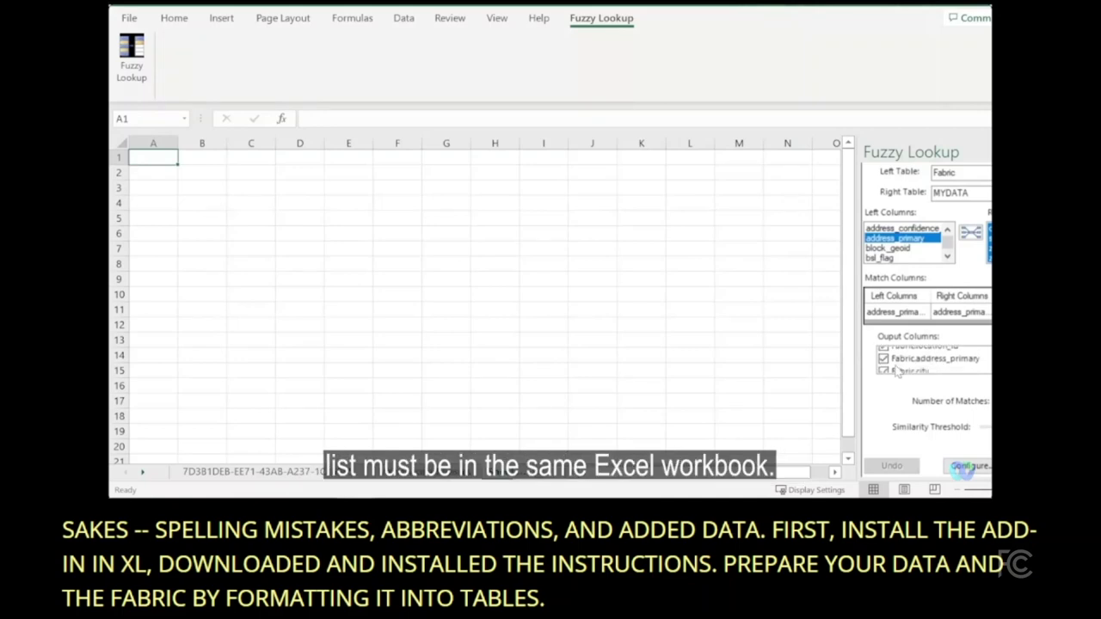
left_click(886, 367)
left_click(886, 367)
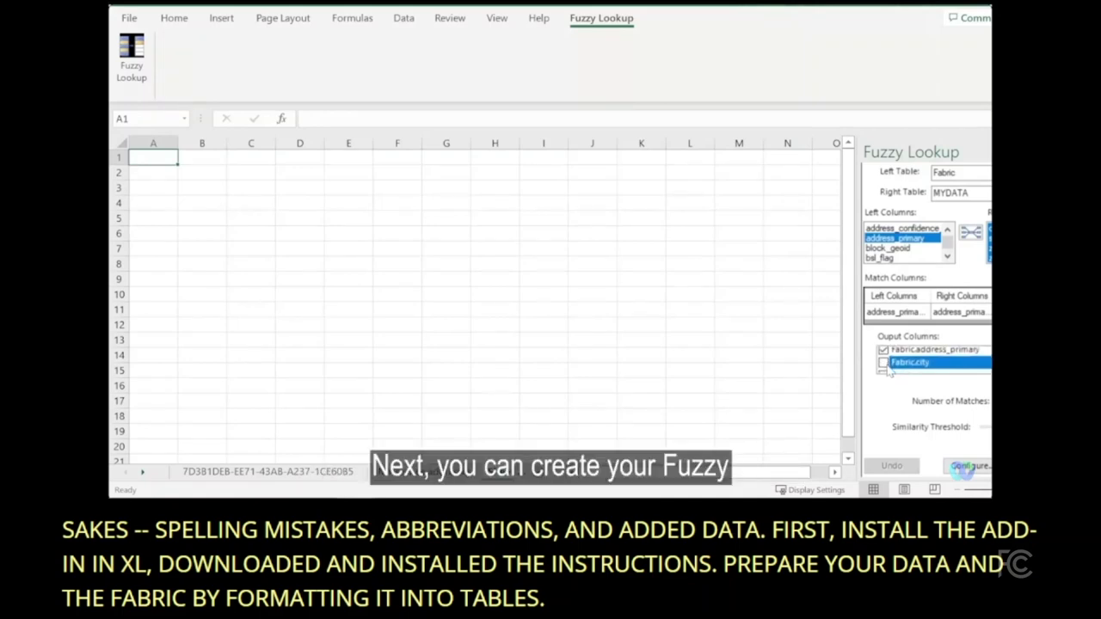
scroll(889, 370, "down", 1)
left_click(886, 367)
left_click(886, 367)
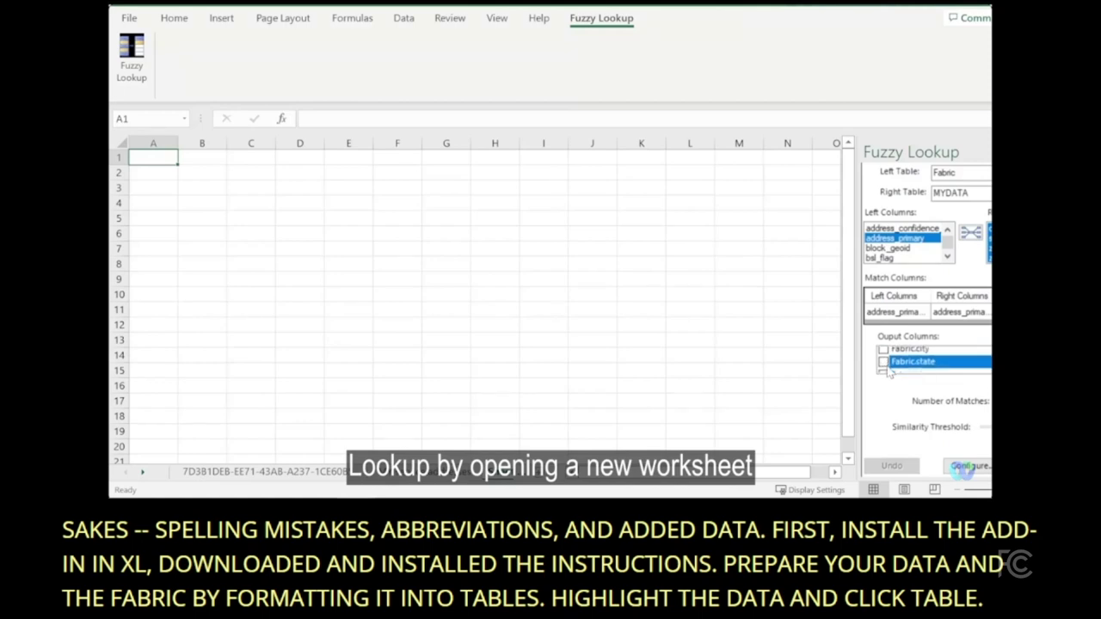
Exclude Fabric.unit_count, Fabric.bsl_flag, Fabric.building_type_code and Fabric.land_use_code from the Fuzzy Lookup output columns.
scroll(888, 369, "down", 1)
left_click(886, 368)
left_click(886, 367)
scroll(888, 370, "down", 2)
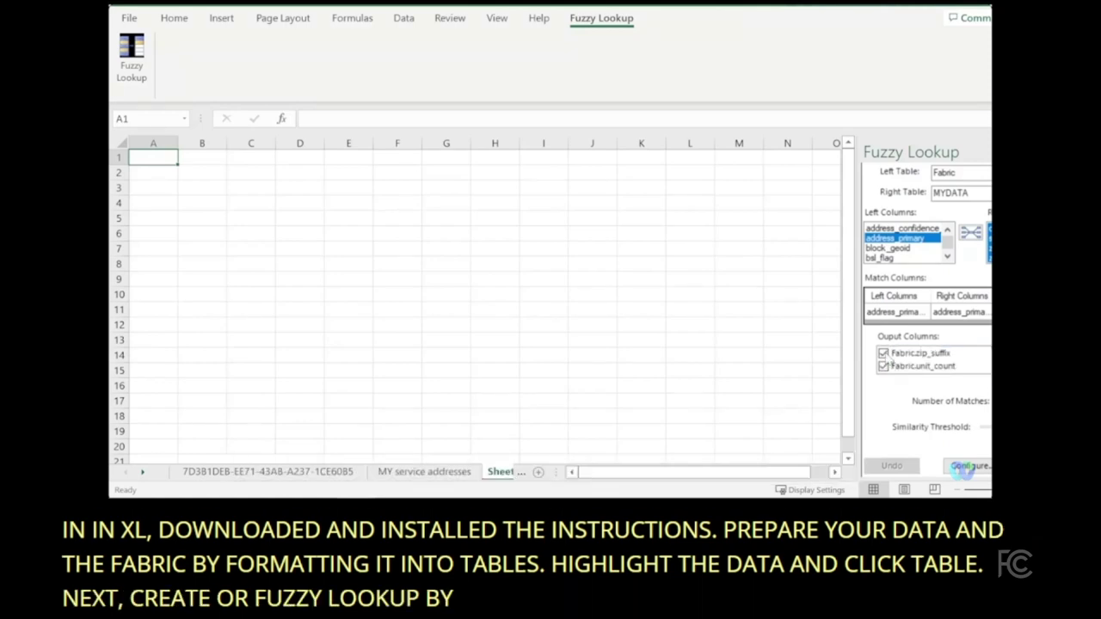
left_click(884, 353)
left_click(883, 354)
scroll(886, 370, "down", 1)
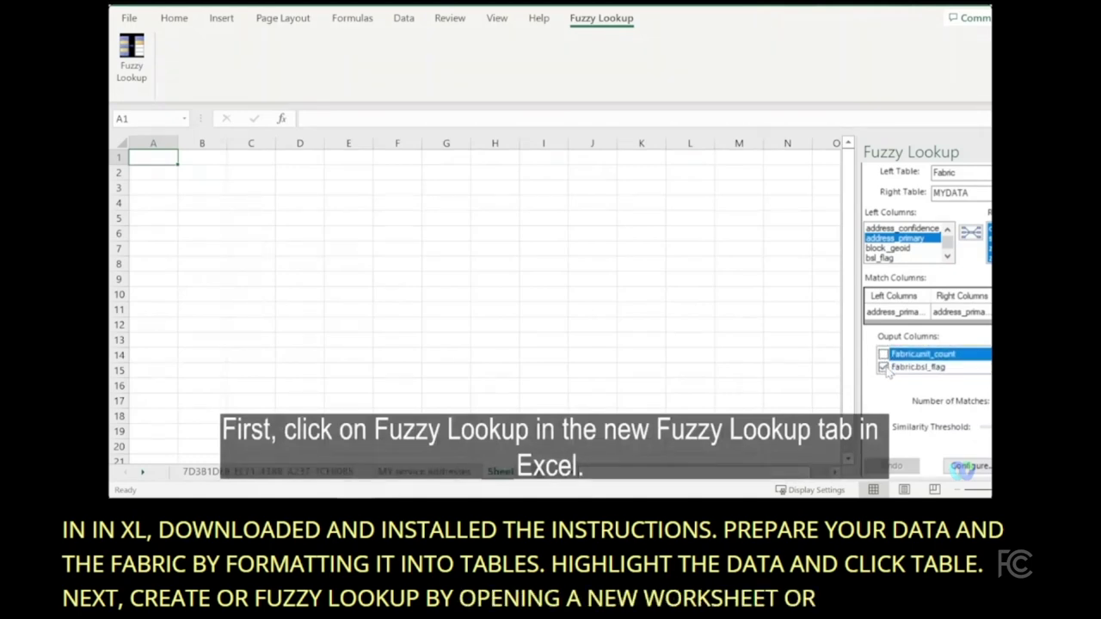
left_click(887, 368)
scroll(887, 375, "down", 3)
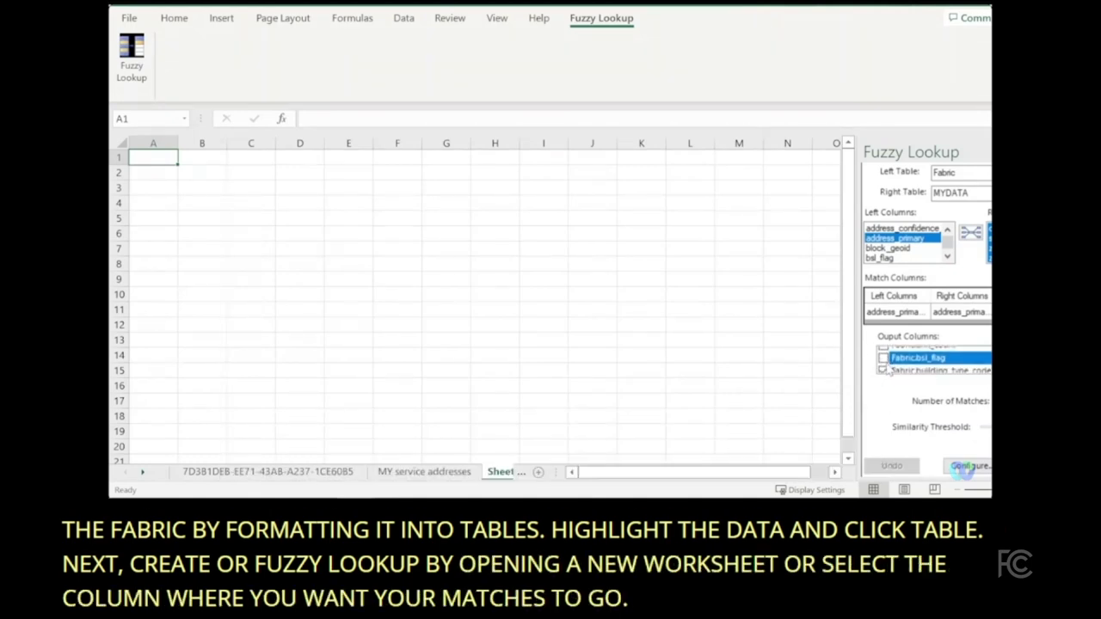
left_click(884, 368)
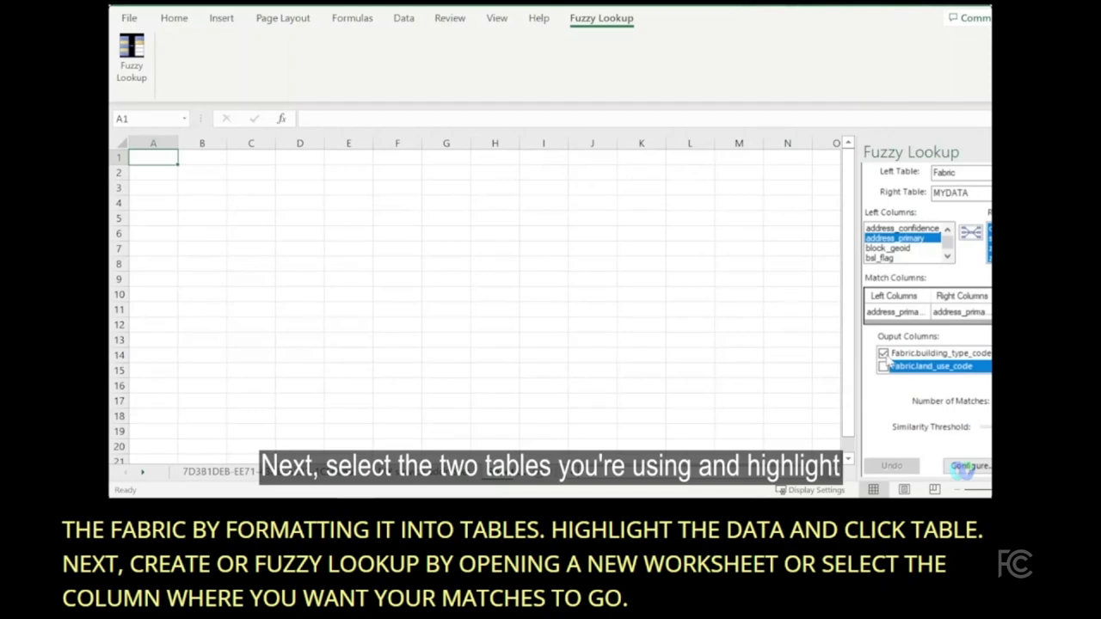
scroll(888, 372, "up", 5)
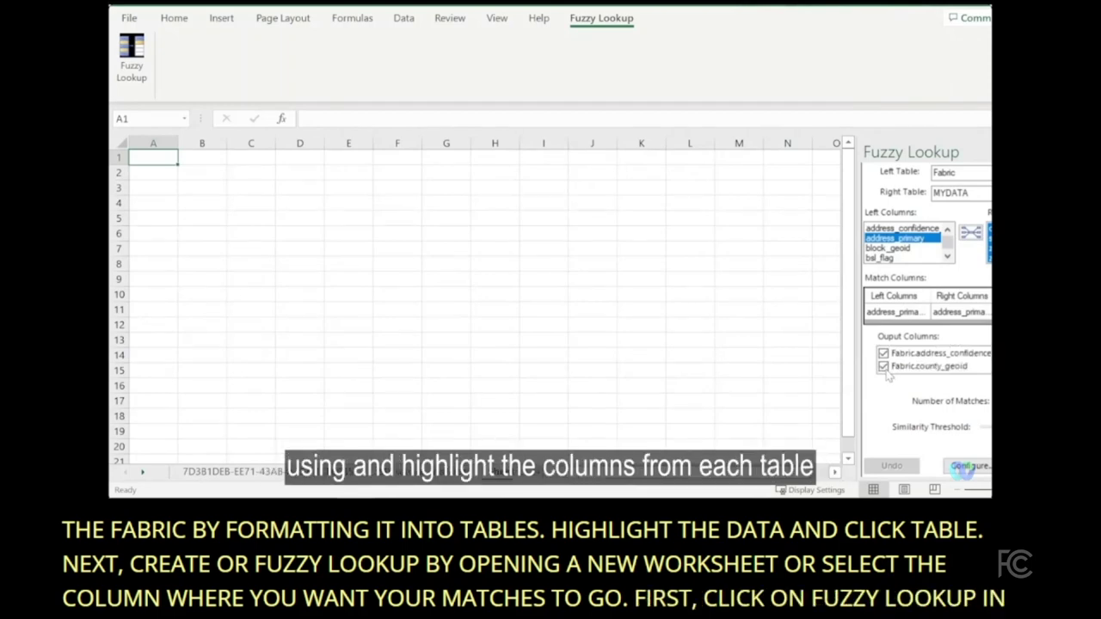
Exclude the Fabric address confidence, county_geoid, block_geoid and H3_9 fields from the Fuzzy Lookup output columns.
left_click(883, 365)
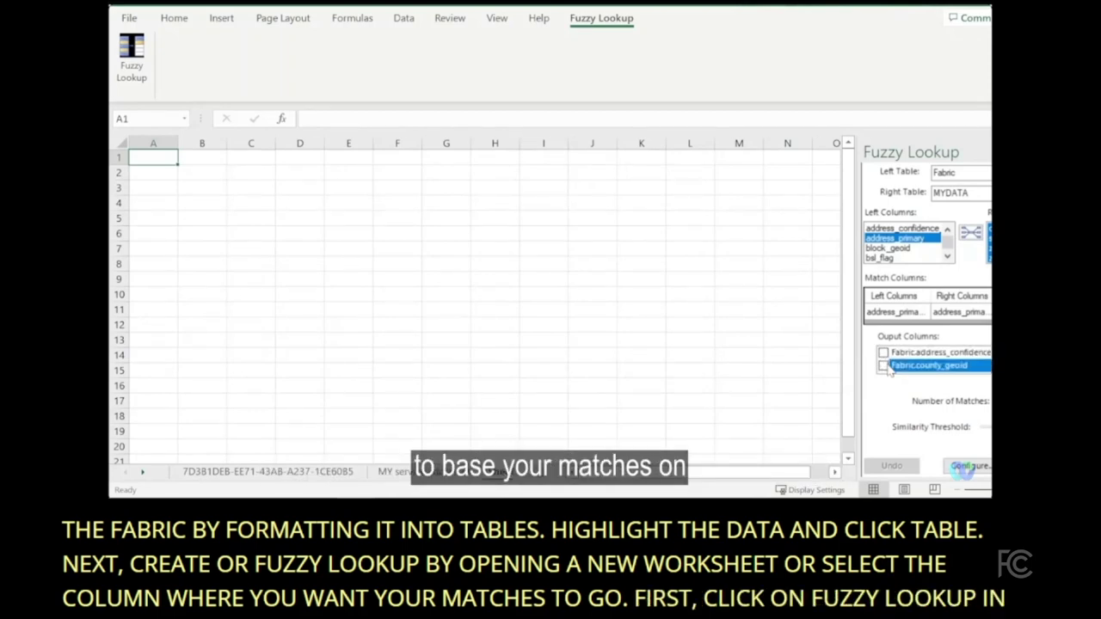
scroll(891, 368, "down", 1)
left_click(884, 367)
scroll(888, 370, "down", 1)
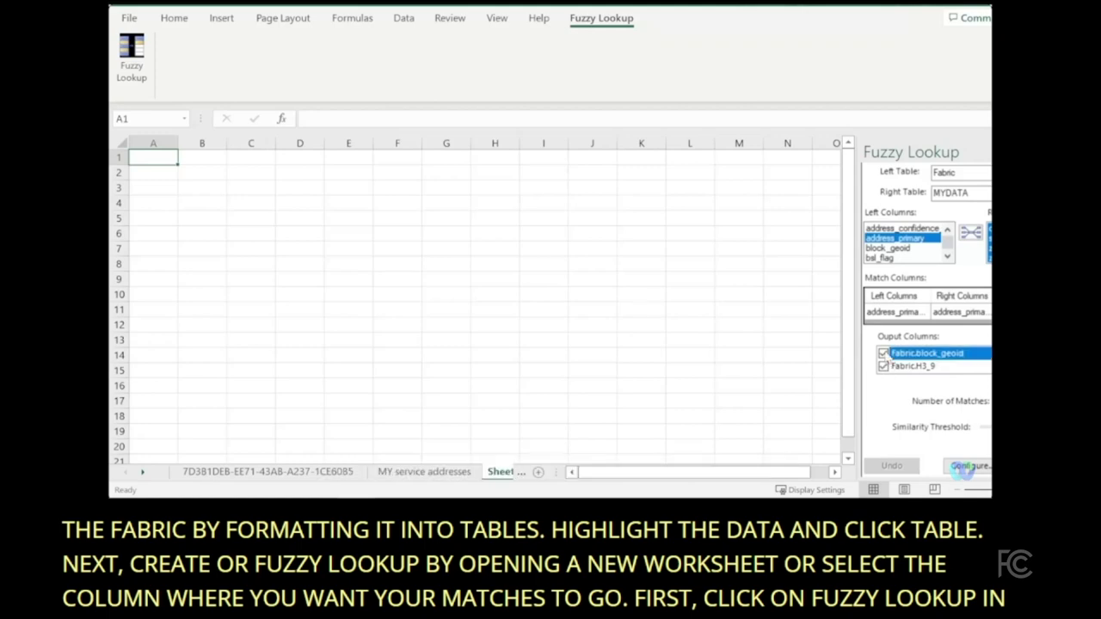
left_click(884, 367)
scroll(887, 369, "down", 1)
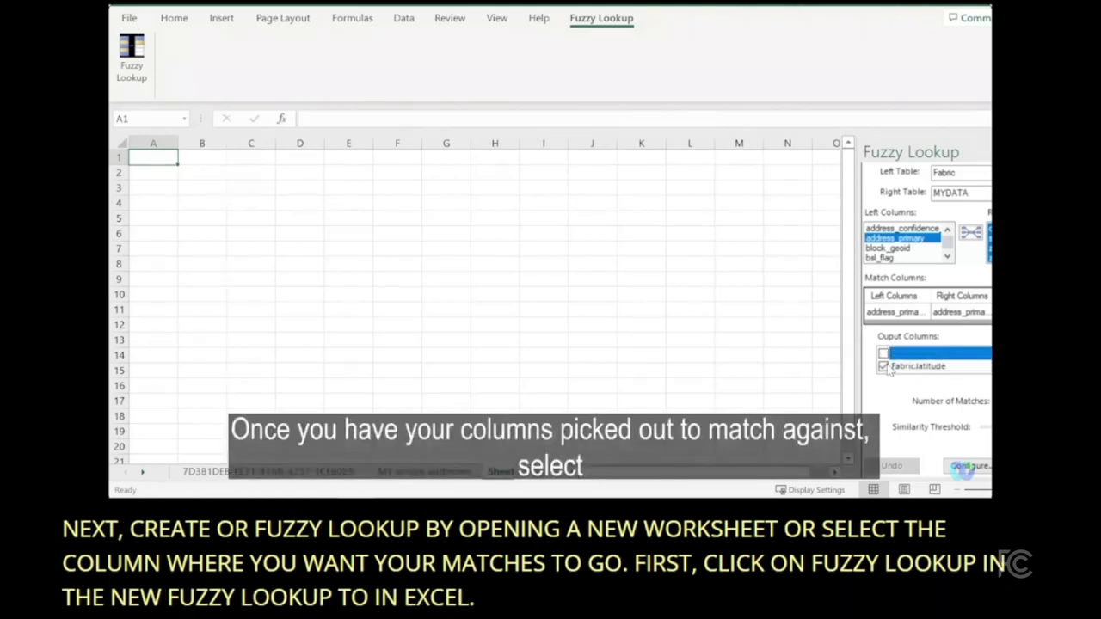
Exclude Fabric.latitude and Fabric.longitude from the output columns and run the fuzzy match into the sheet from A1.
left_click(883, 366)
scroll(887, 370, "down", 1)
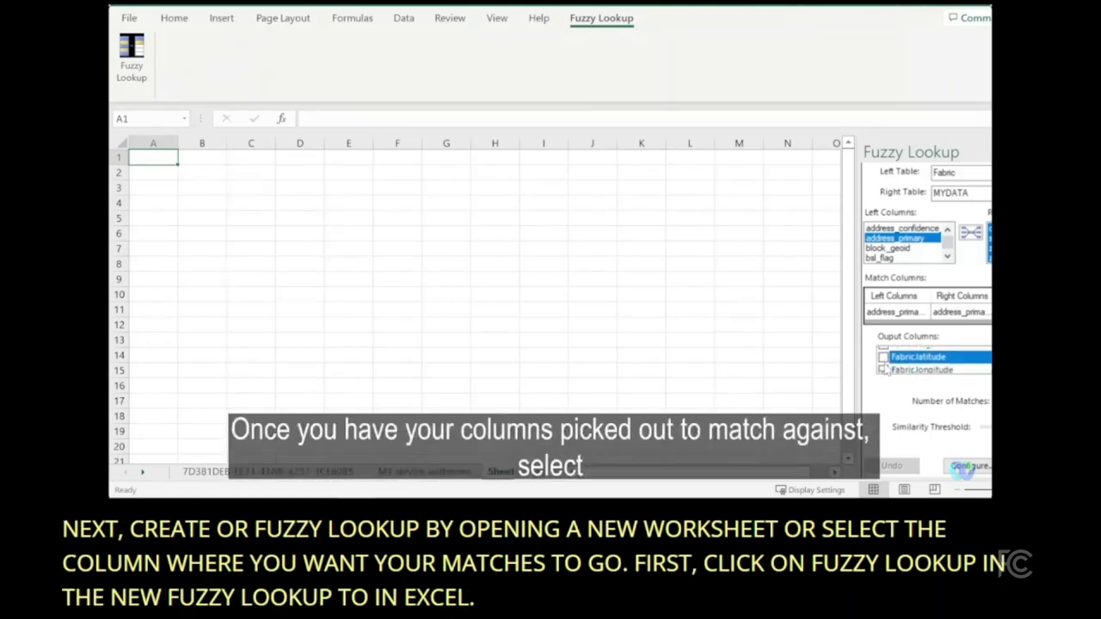
scroll(886, 370, "down", 1)
scroll(886, 361, "up", 1)
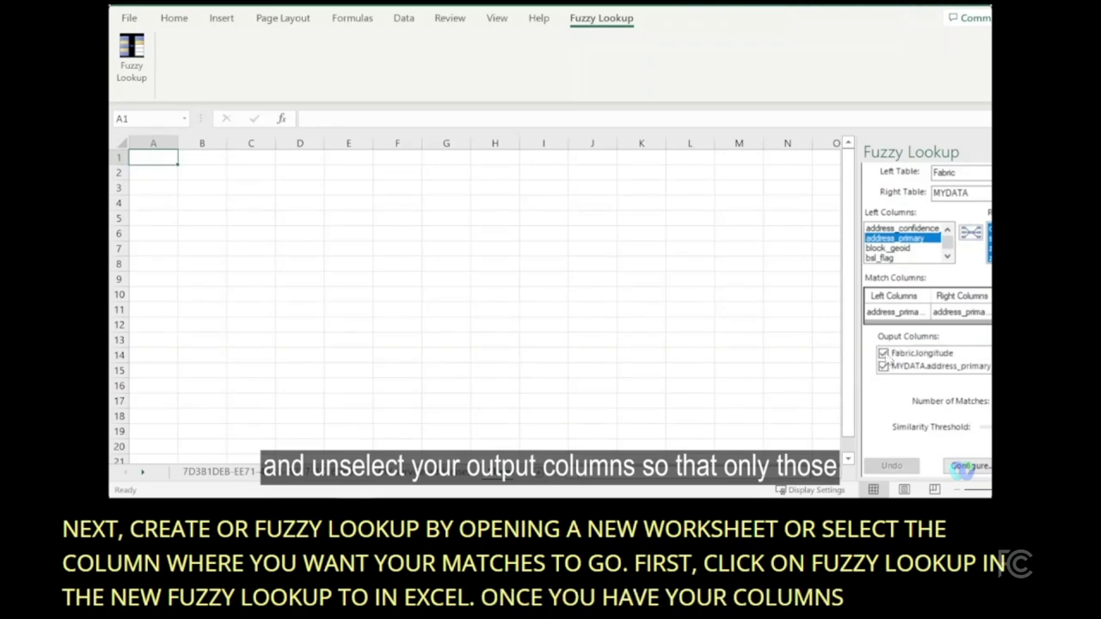
left_click(885, 354)
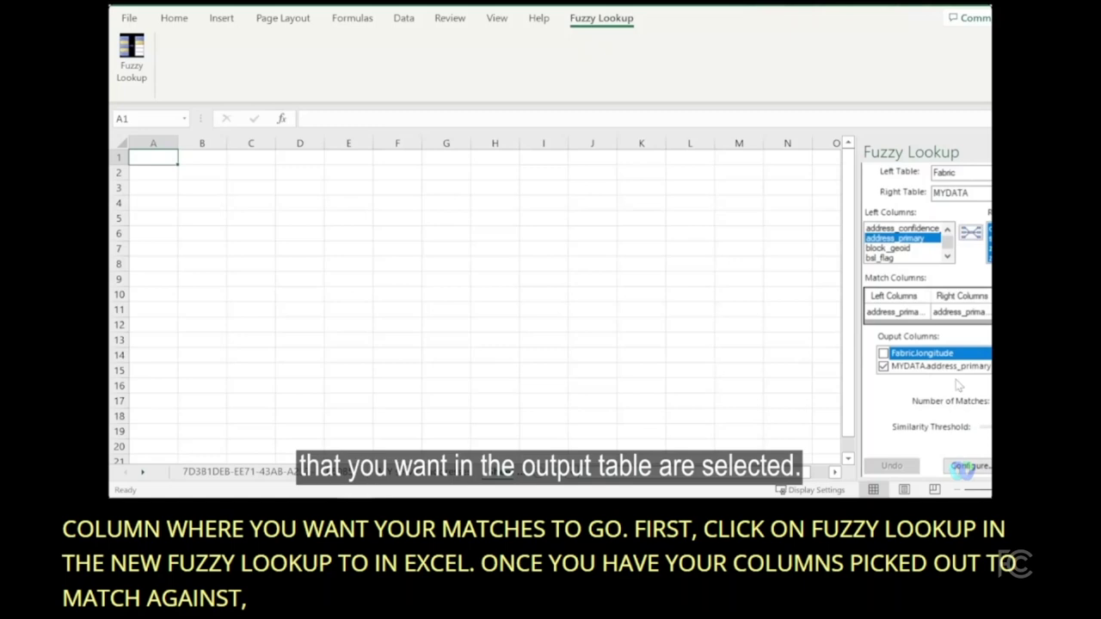
left_click(968, 466)
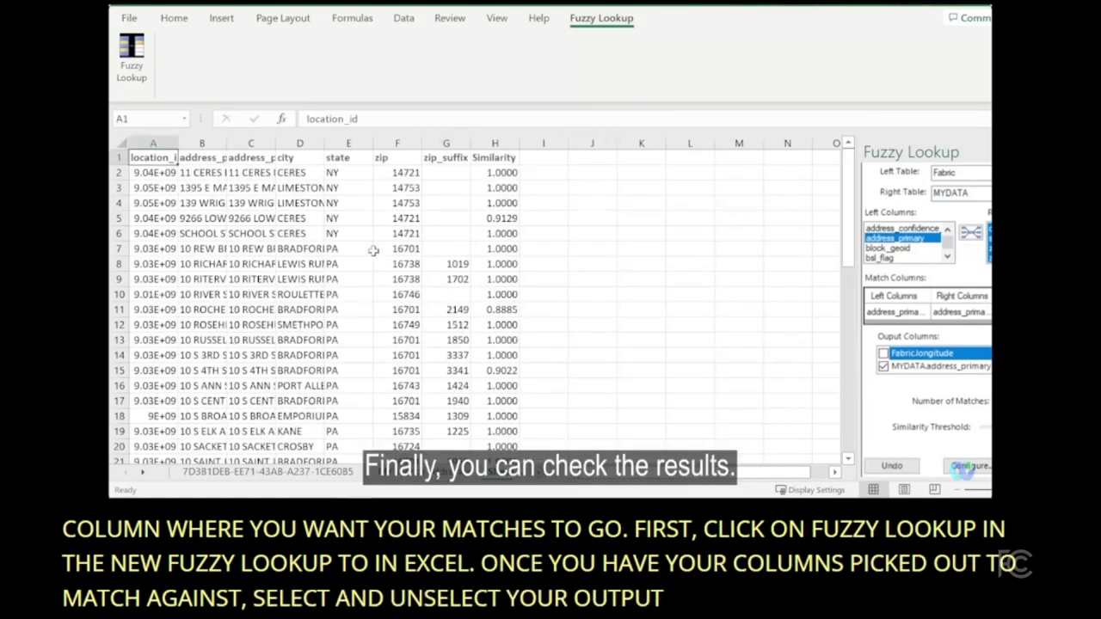
Widen columns A, B and C of the match table so the location IDs and both address columns show in full.
double_click(178, 142)
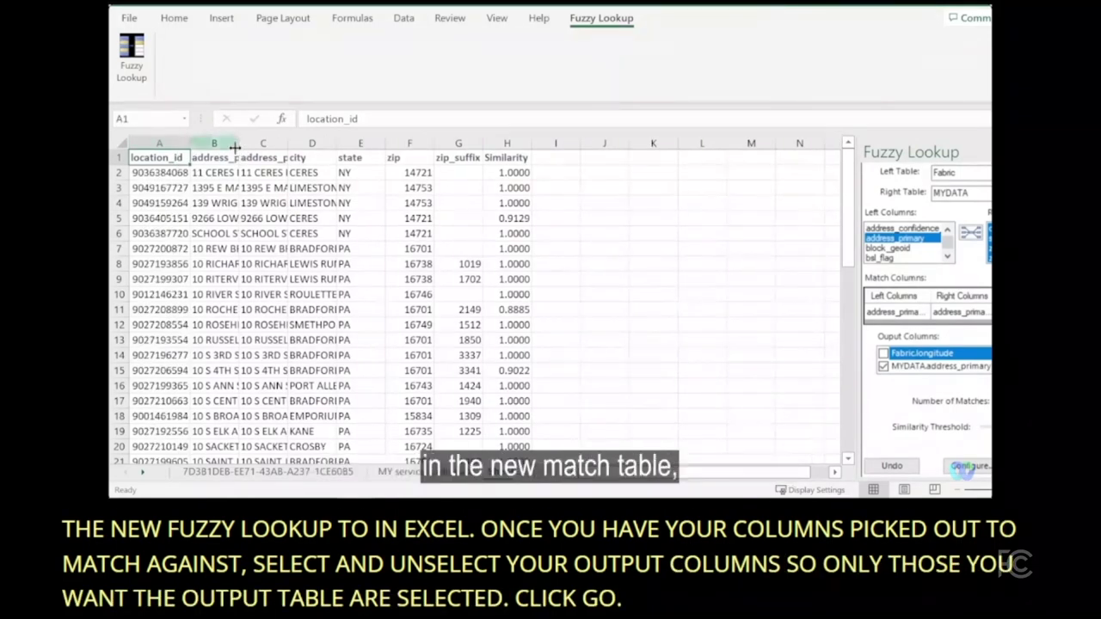
left_click(244, 143)
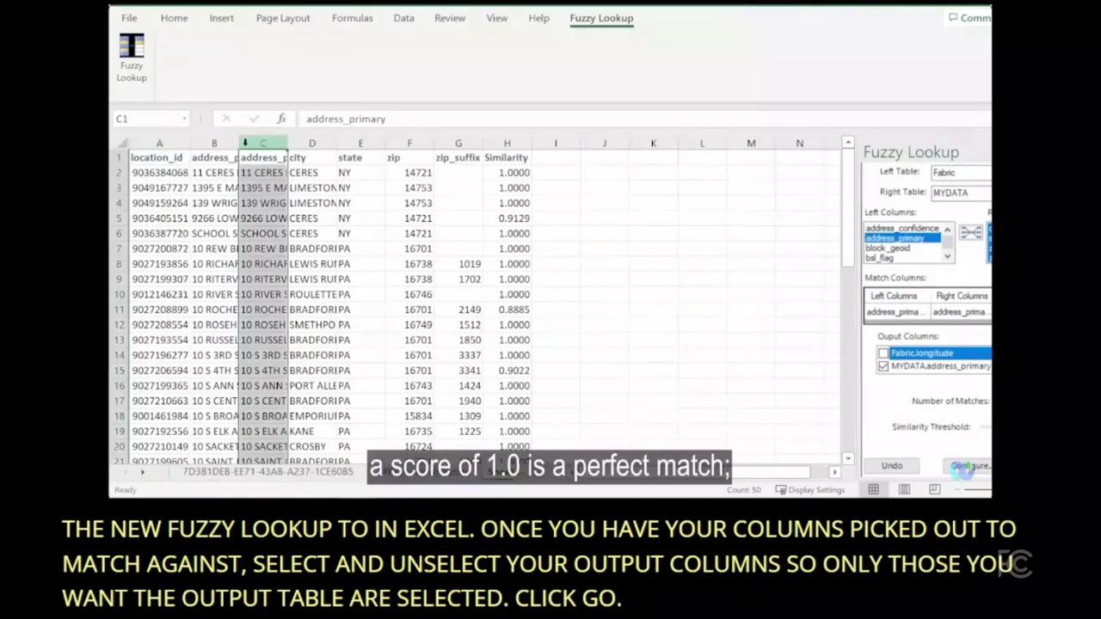
left_click_drag(241, 143, 425, 147)
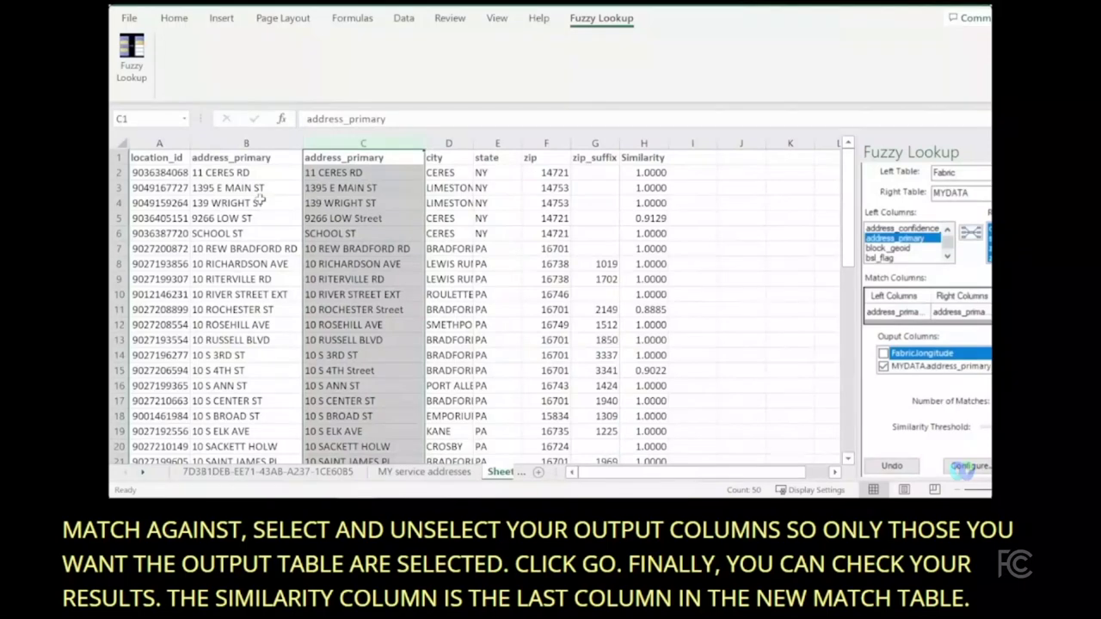
Compare the two address_primary values in row 5 of the match table with that row's Similarity score.
left_click(235, 171)
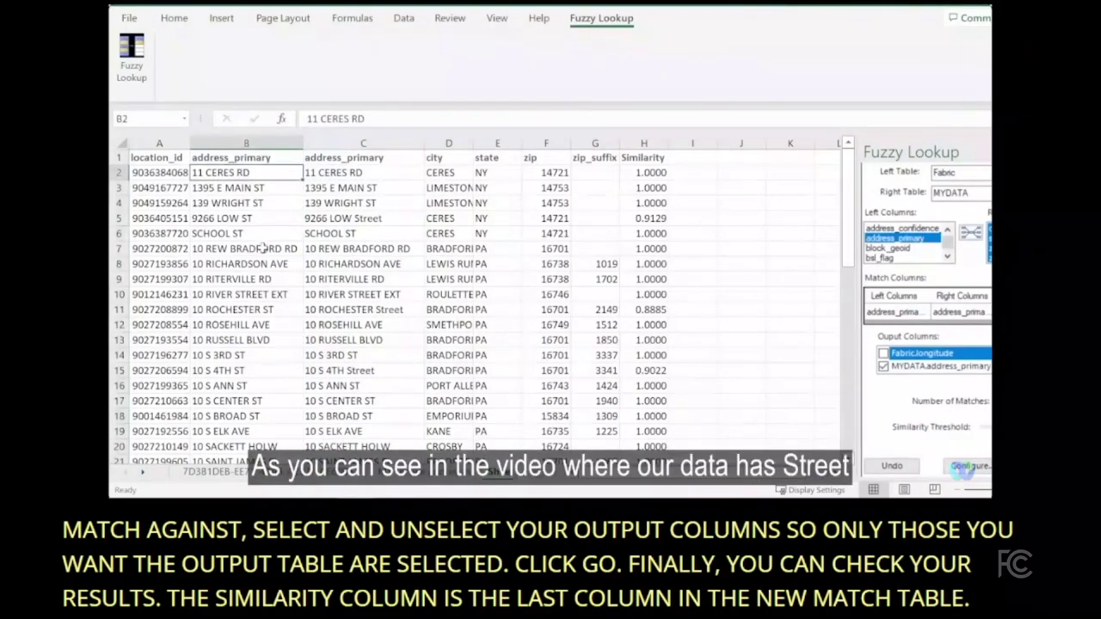
left_click_drag(273, 219, 658, 220)
left_click(658, 219)
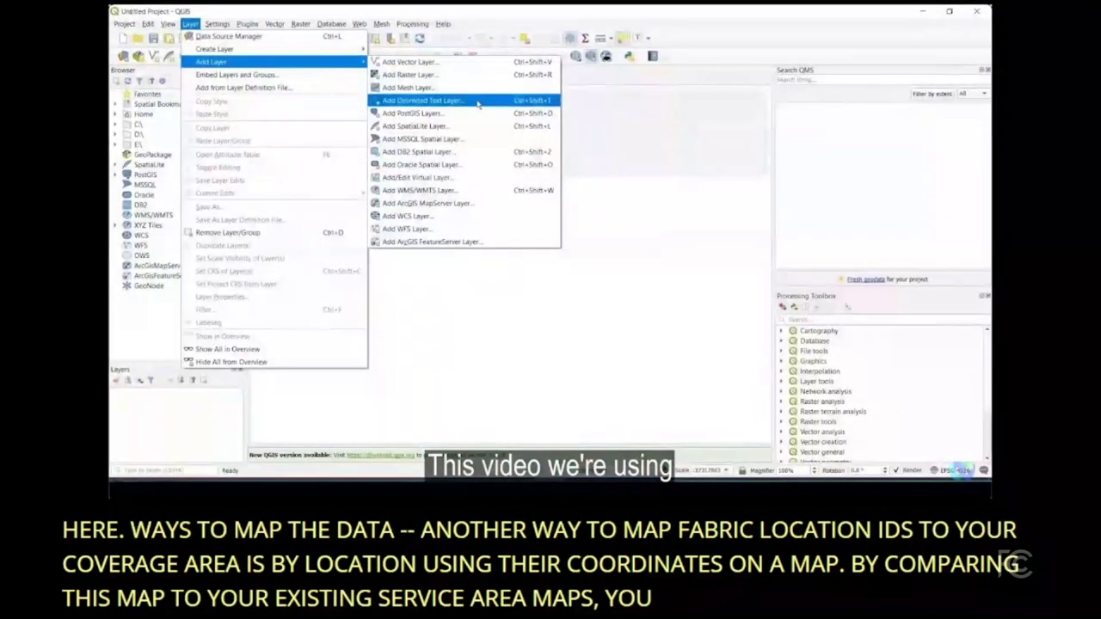
In QGIS, start a delimited text layer and choose the Fabric CSV file from the Spring2022 FCC folder as its source.
left_click(478, 102)
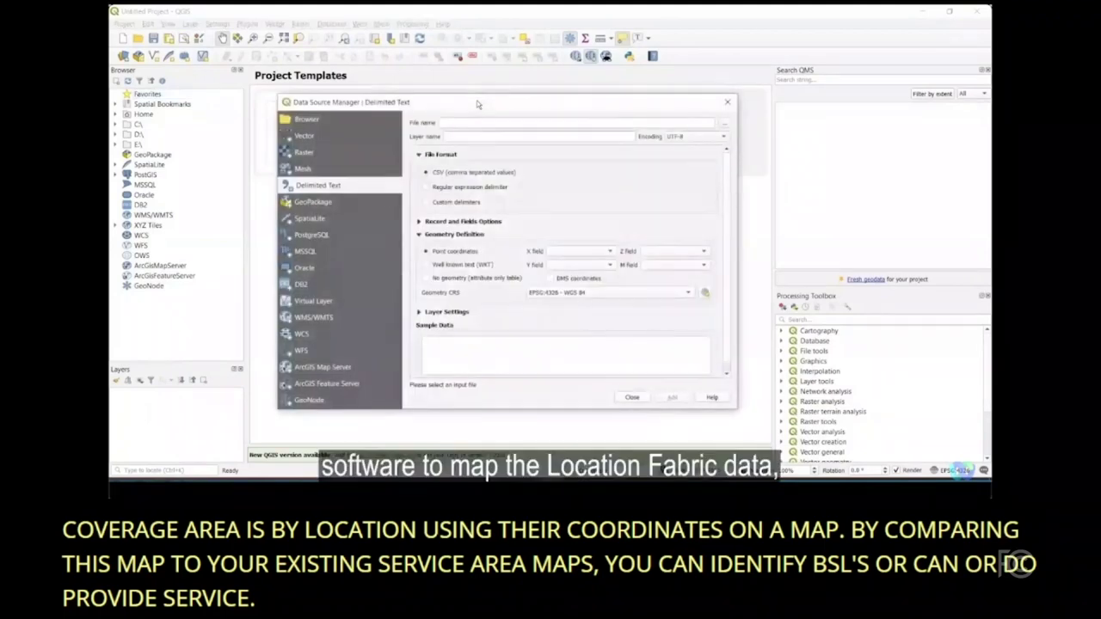
left_click(724, 124)
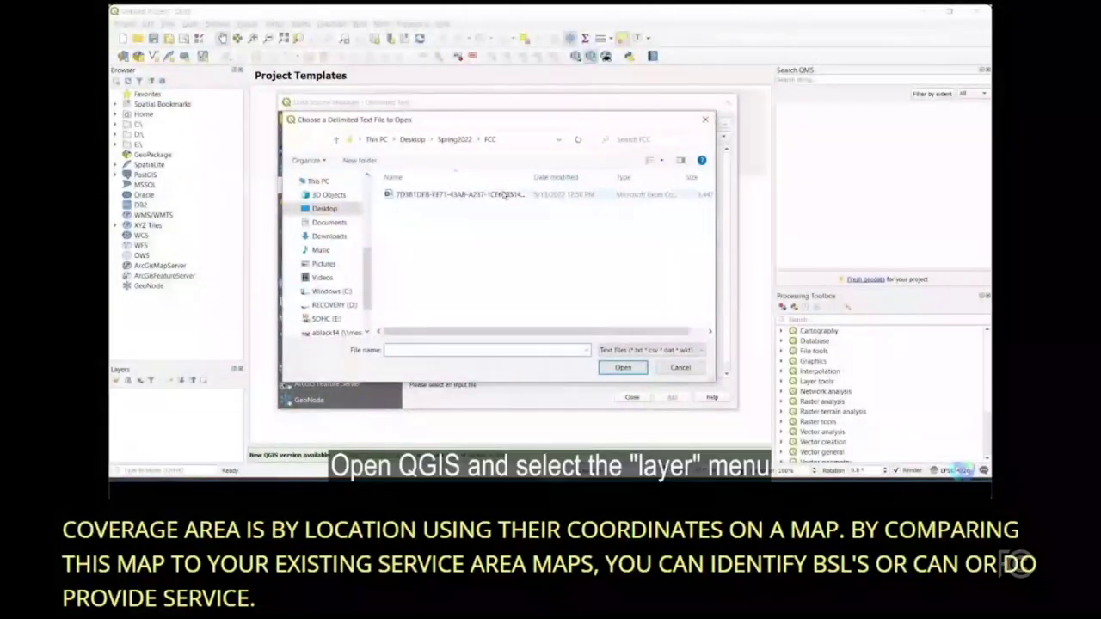
left_click(493, 194)
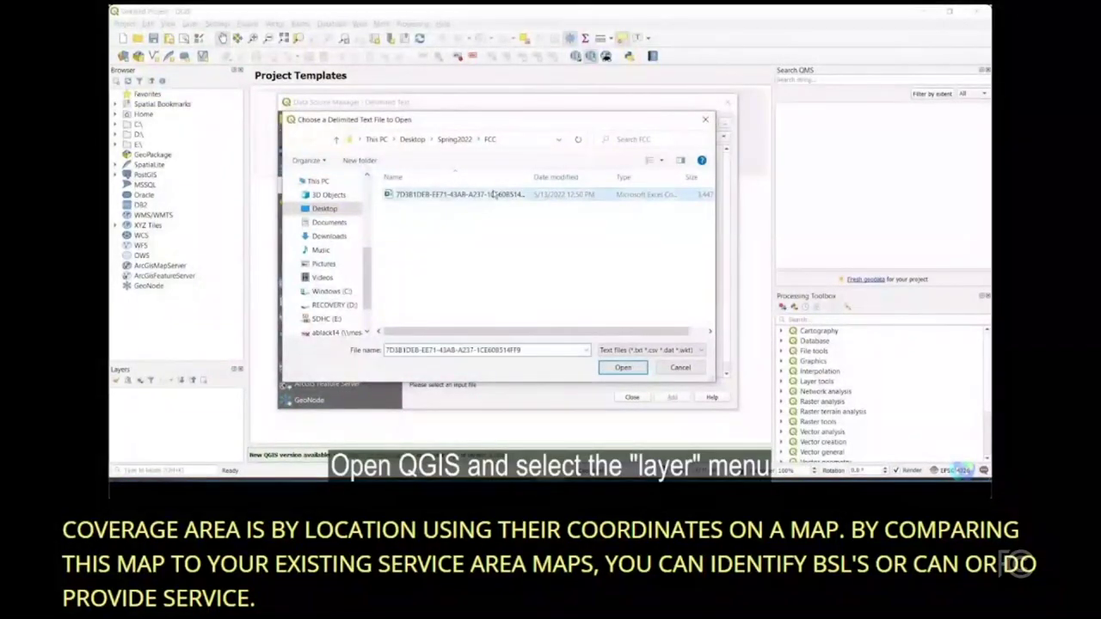
left_click(619, 370)
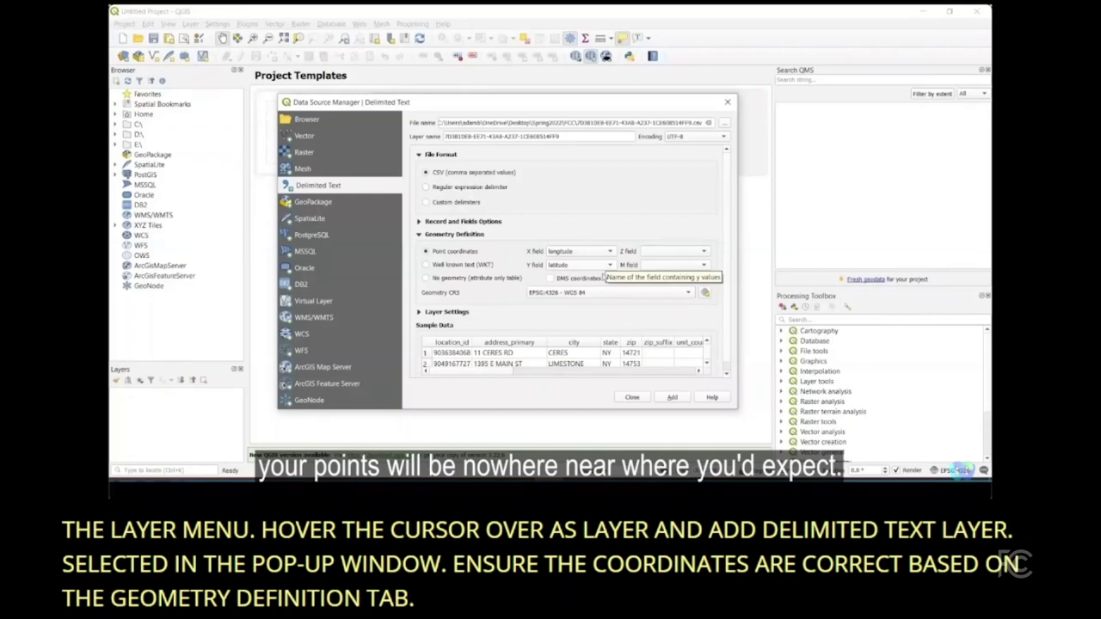
Set the layer's geometry CRS to Project CRS: EPSG:4326 - WGS 84 and add the Fabric points to the map.
left_click(613, 294)
left_click(608, 304)
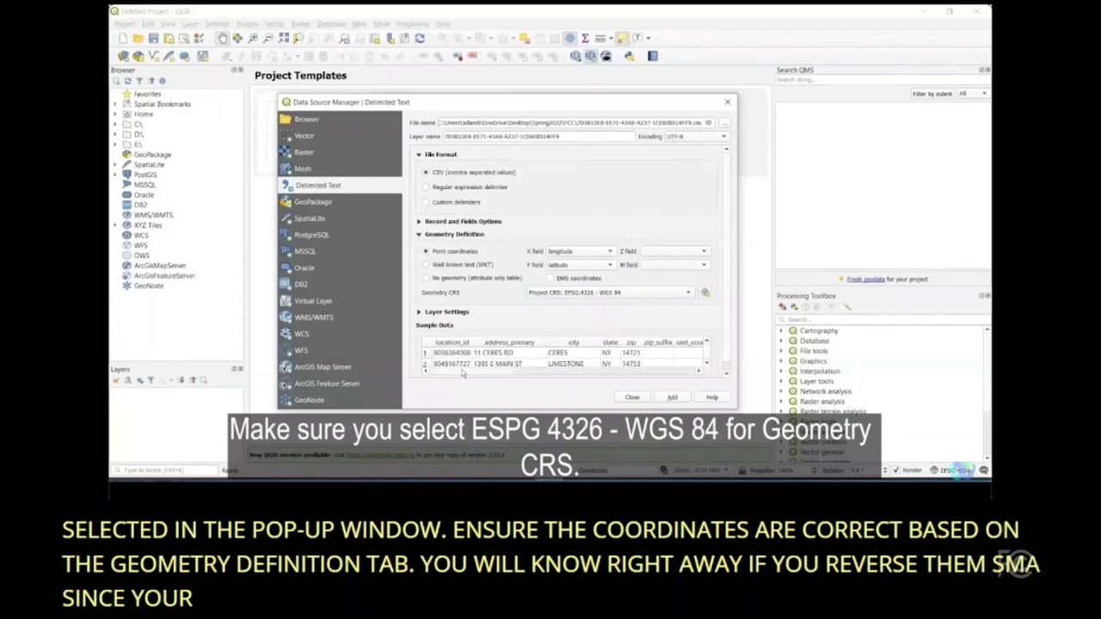
left_click(672, 398)
left_click(634, 397)
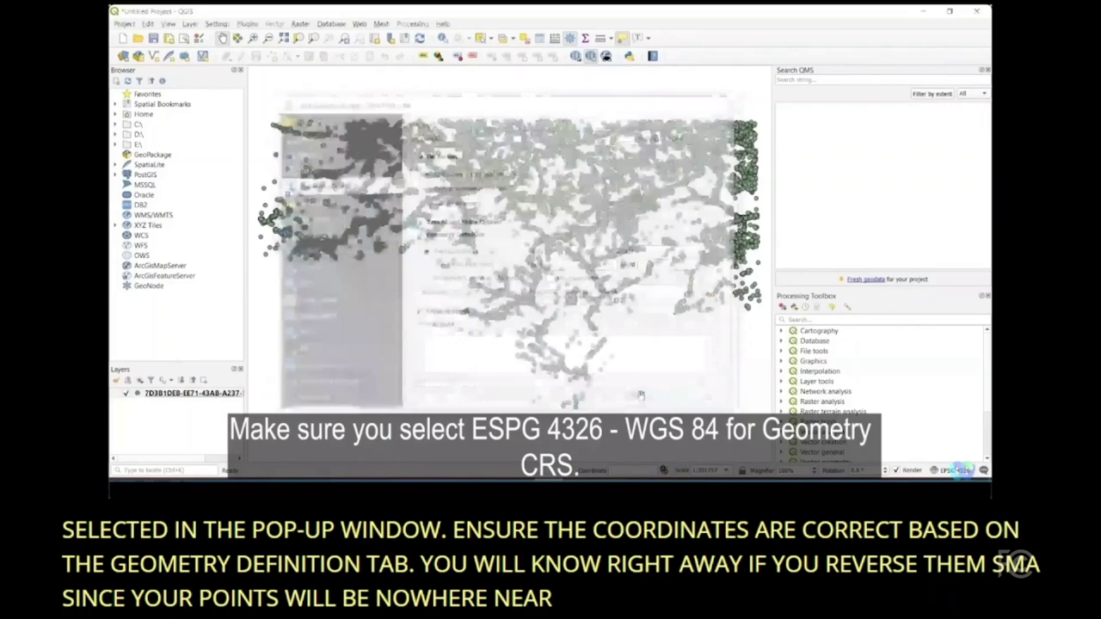
Add OpenStreetMap from the XYZ tiles as a base map and place it beneath the Fabric points layer.
scroll(512, 302, "up", 3)
scroll(512, 303, "down", 3)
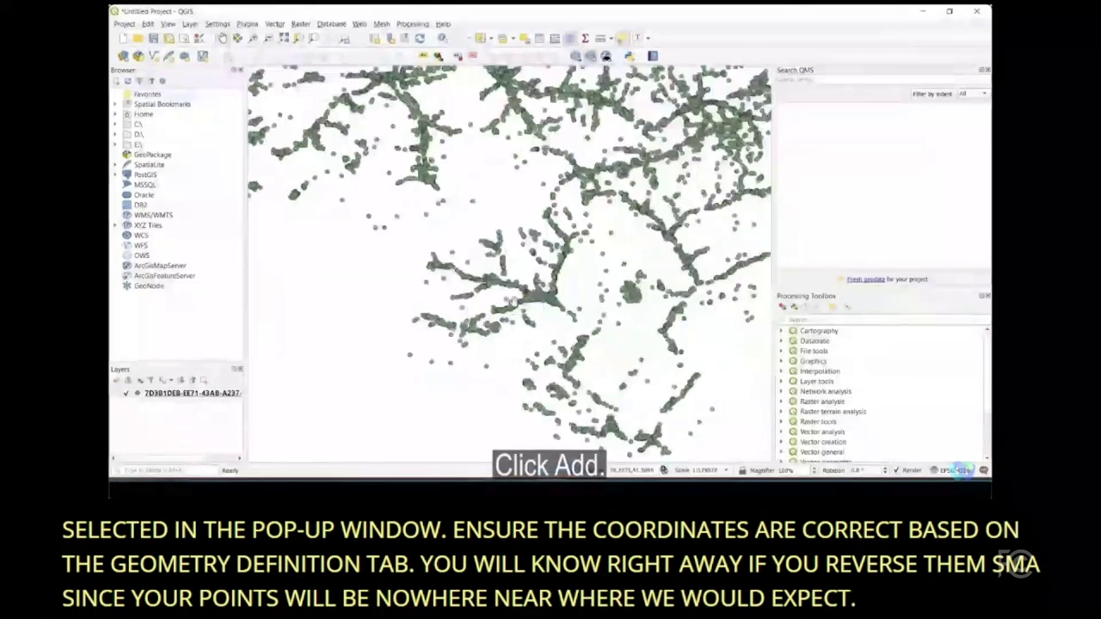
left_click_drag(415, 295, 457, 319)
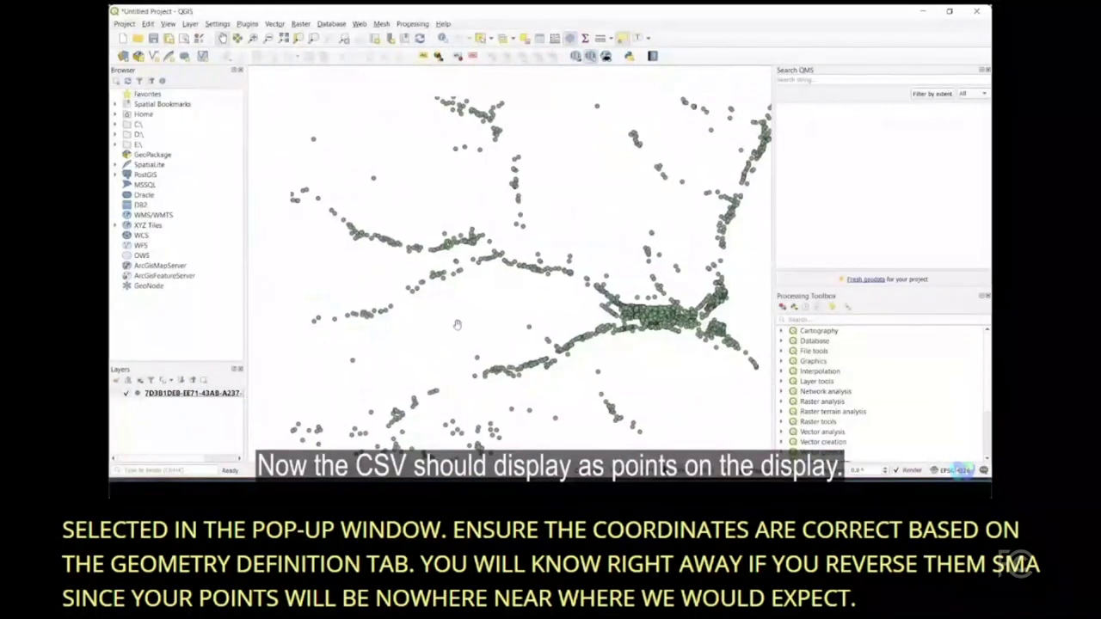
left_click(115, 225)
left_click_drag(164, 236, 258, 249)
left_click_drag(163, 401, 164, 423)
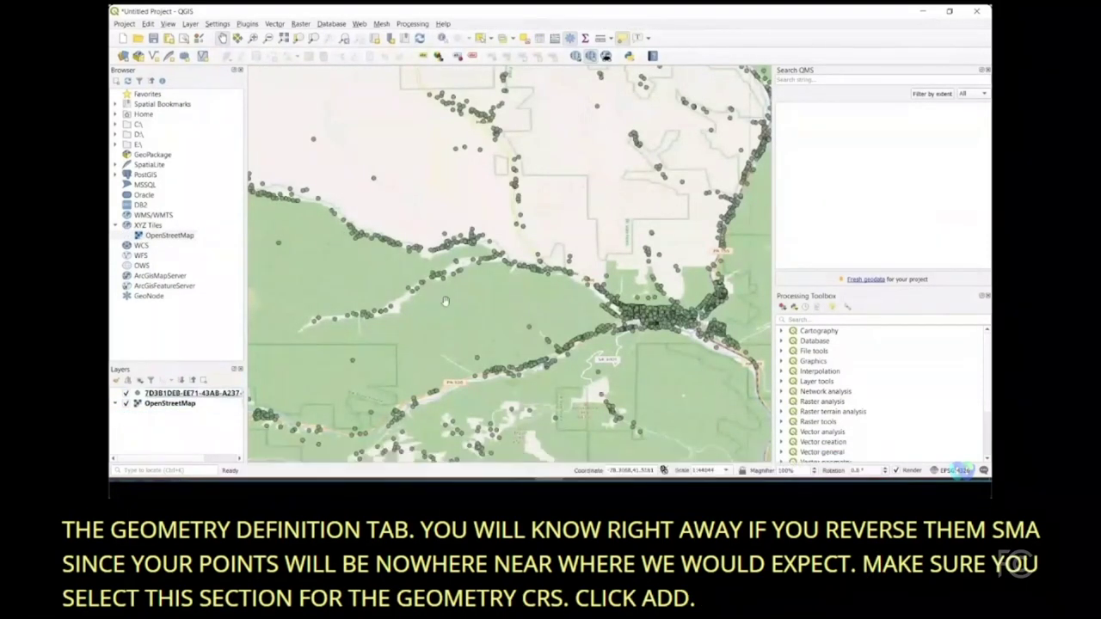
Open the Fabric layer's attribute table, look across its columns and put the table away to uncover the map.
scroll(461, 361, "down", 5)
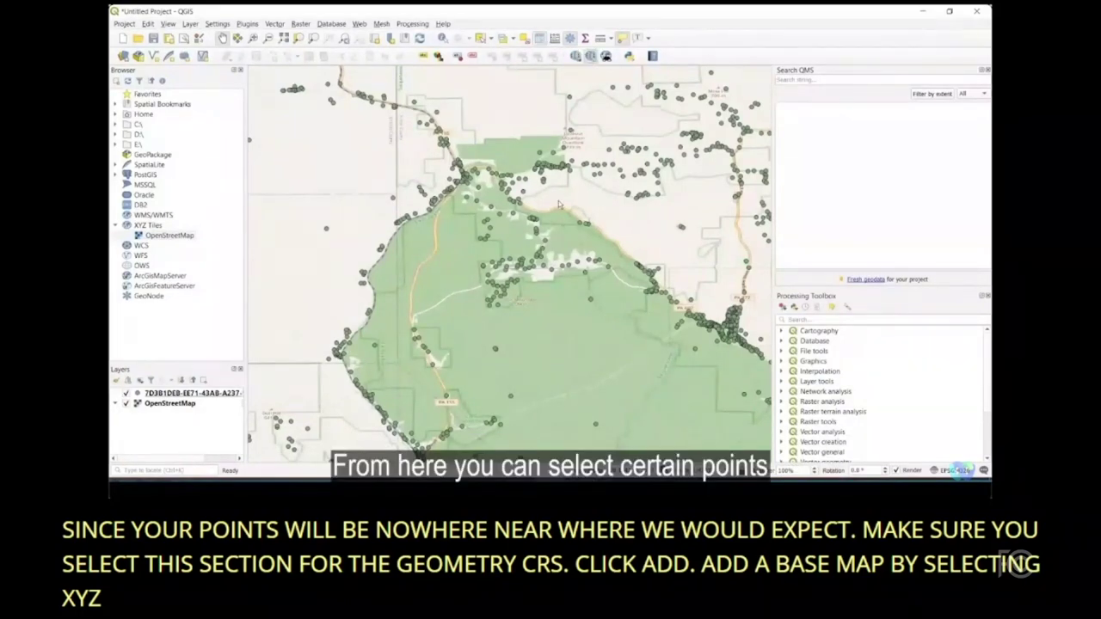
key("F6")
left_click_drag(525, 122, 695, 151)
scroll(550, 400, "right", 5)
scroll(516, 404, "left", 5)
left_click(857, 148)
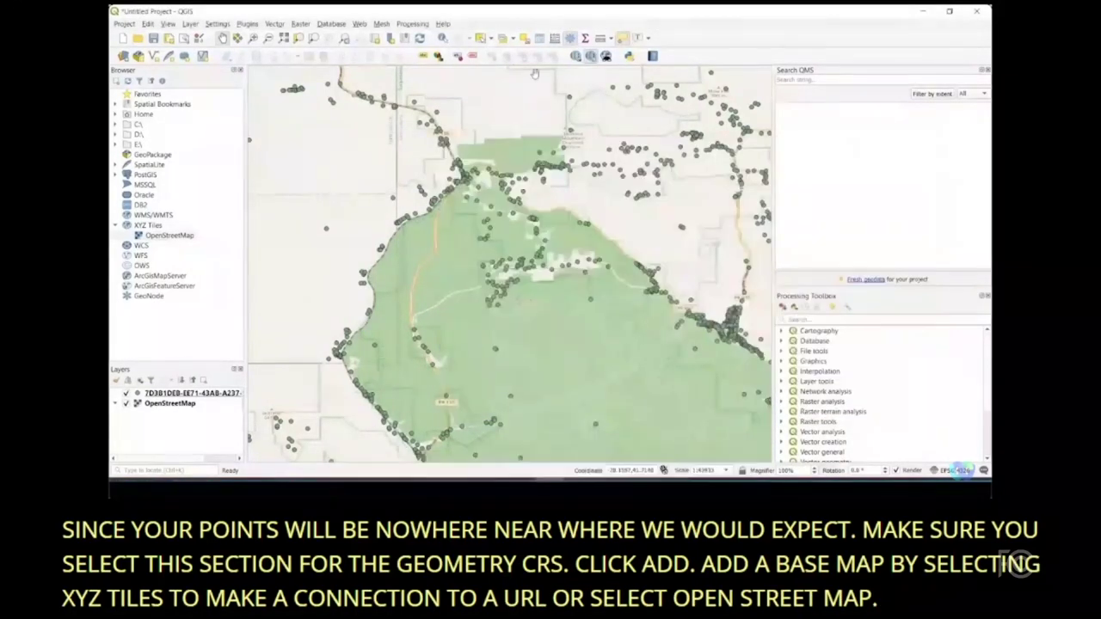
Select the cluster of points inside the central green area with a rectangle and show only the selected features in the attribute table.
left_click_drag(470, 247, 626, 307)
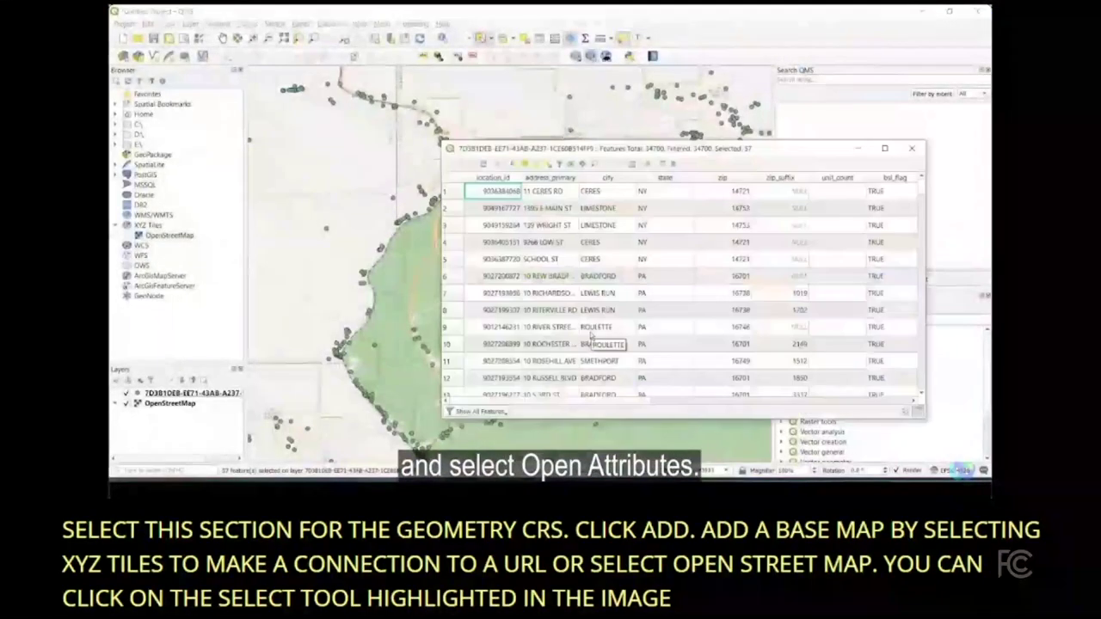
left_click(478, 411)
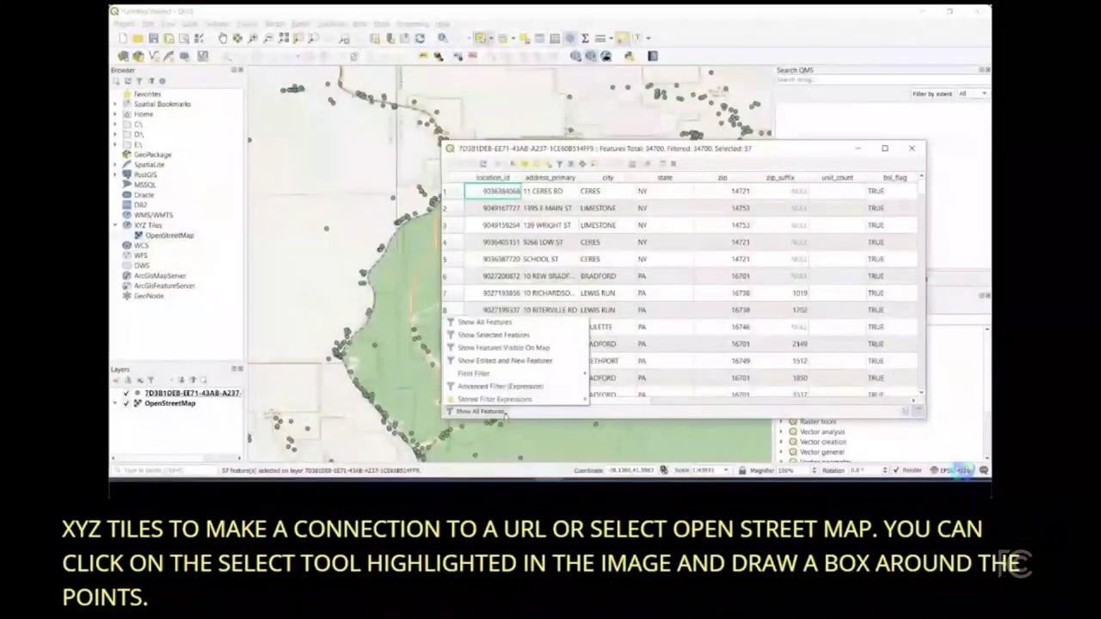
left_click(503, 334)
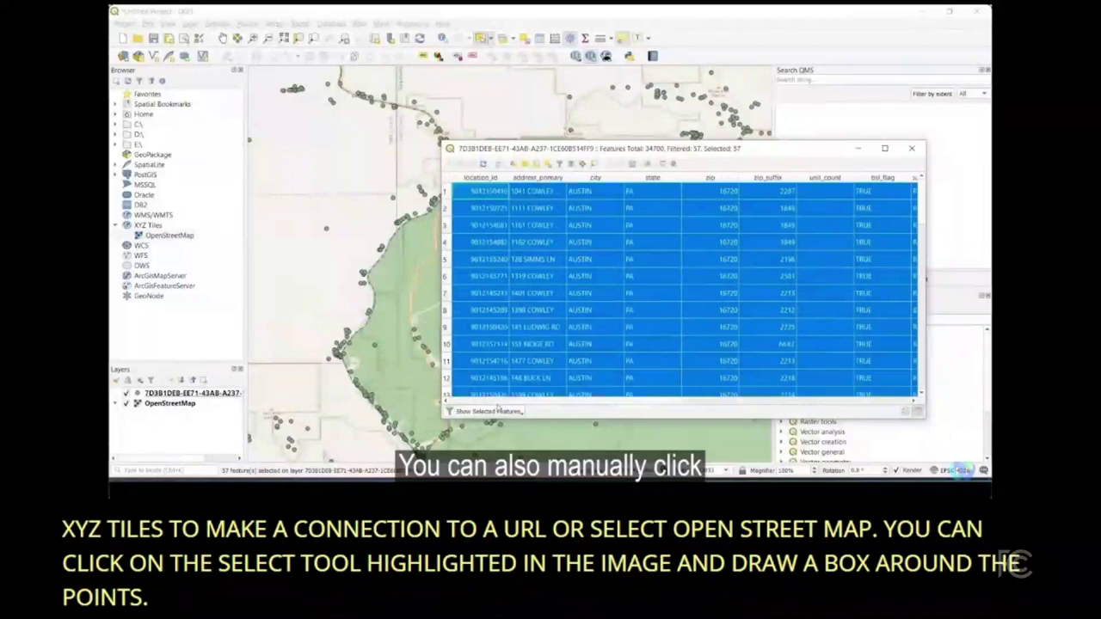
Show all features with the selection cleared, and open the location_id filter conditions in the attribute table's filter form.
left_click(514, 412)
left_click(482, 321)
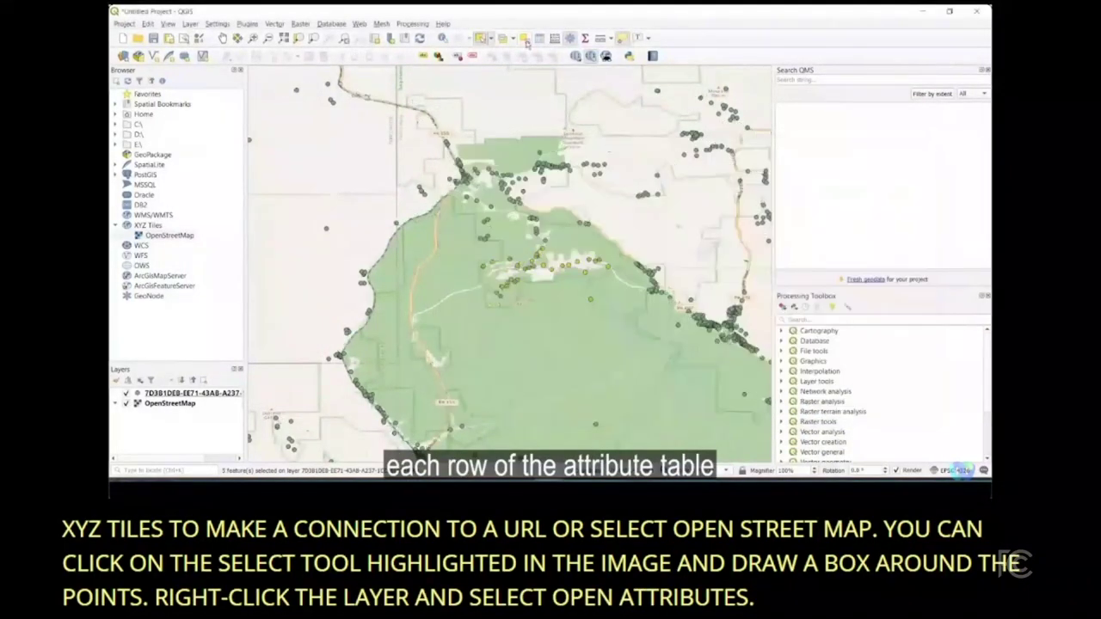
left_click(560, 164)
left_click(560, 164)
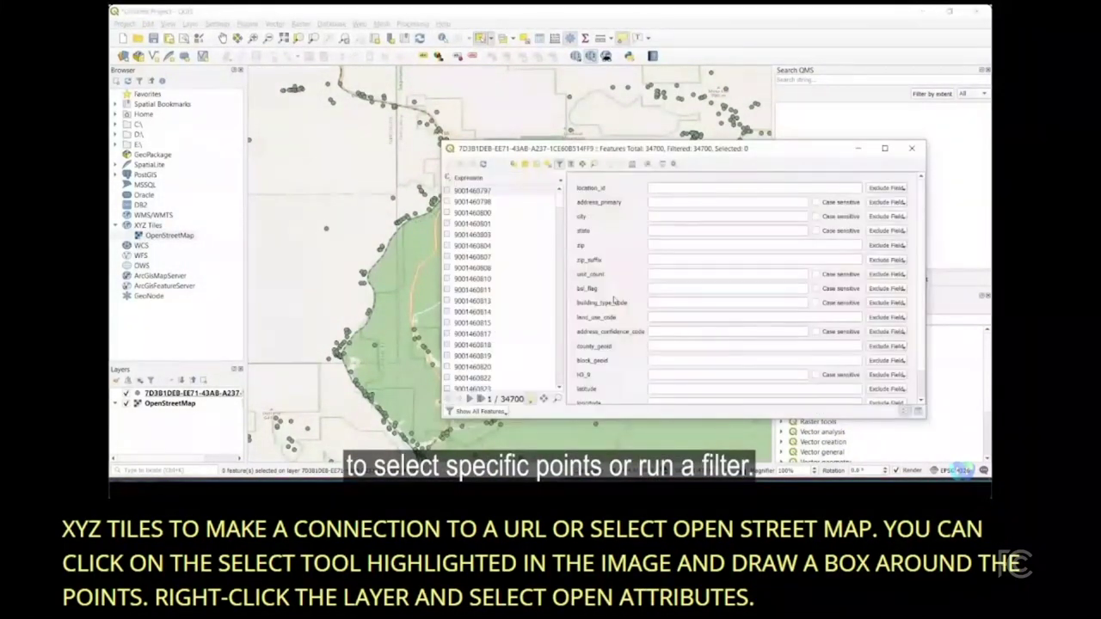
left_click(885, 188)
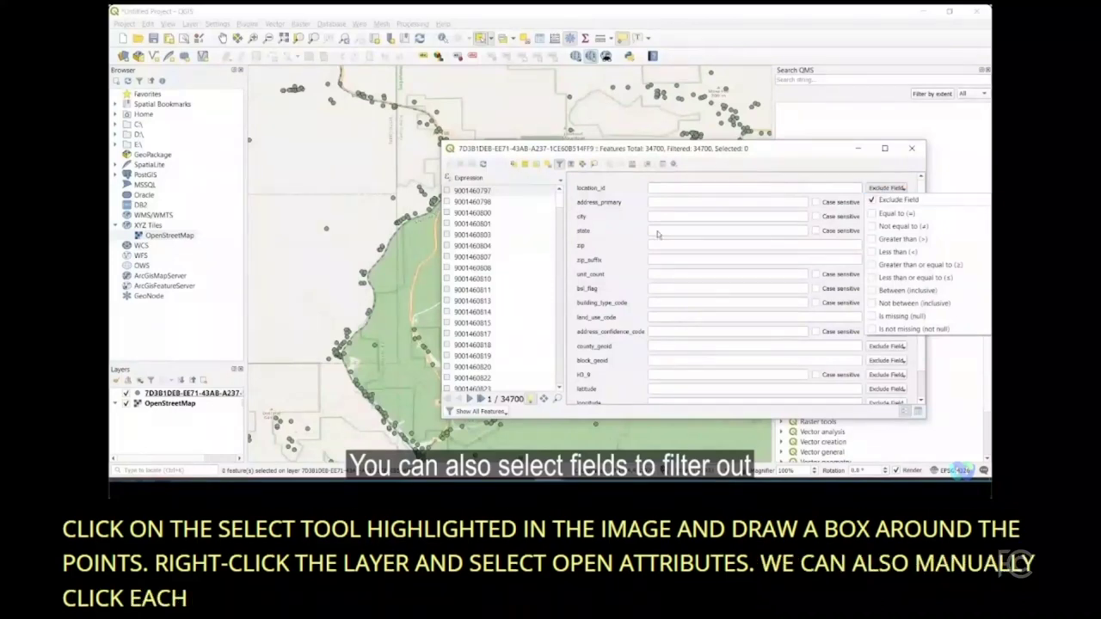